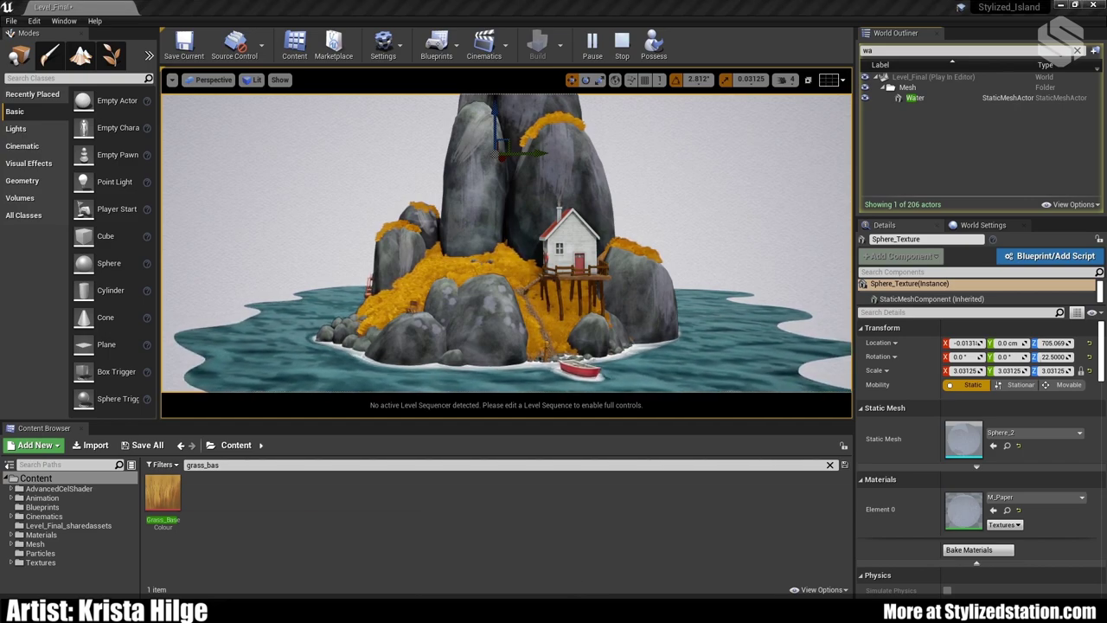
left_click(388, 534)
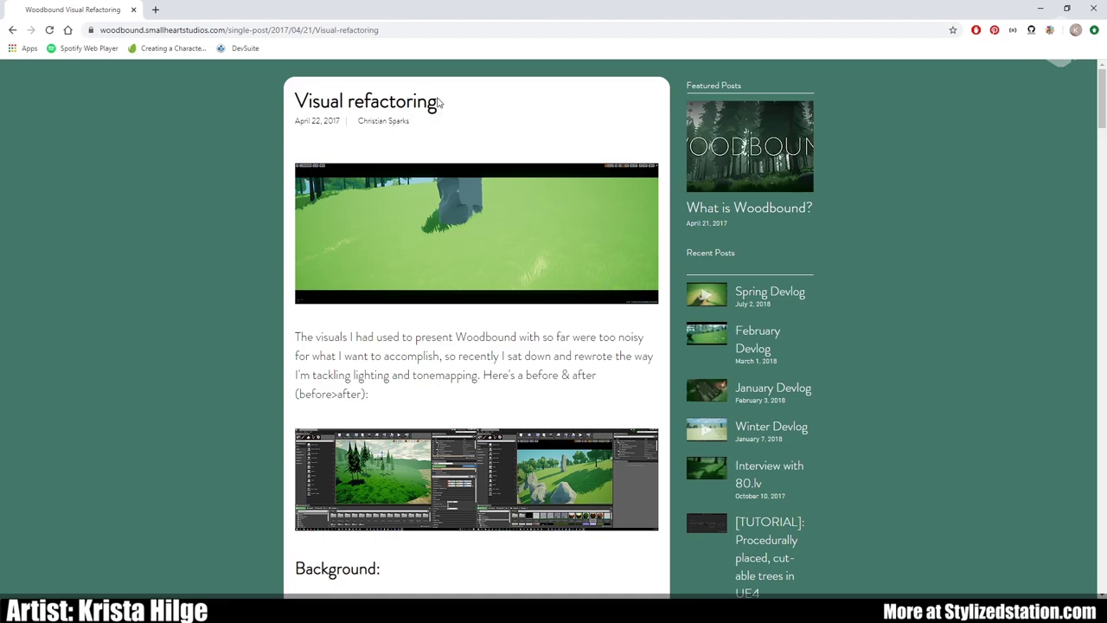
scroll(560, 402, "down", 2)
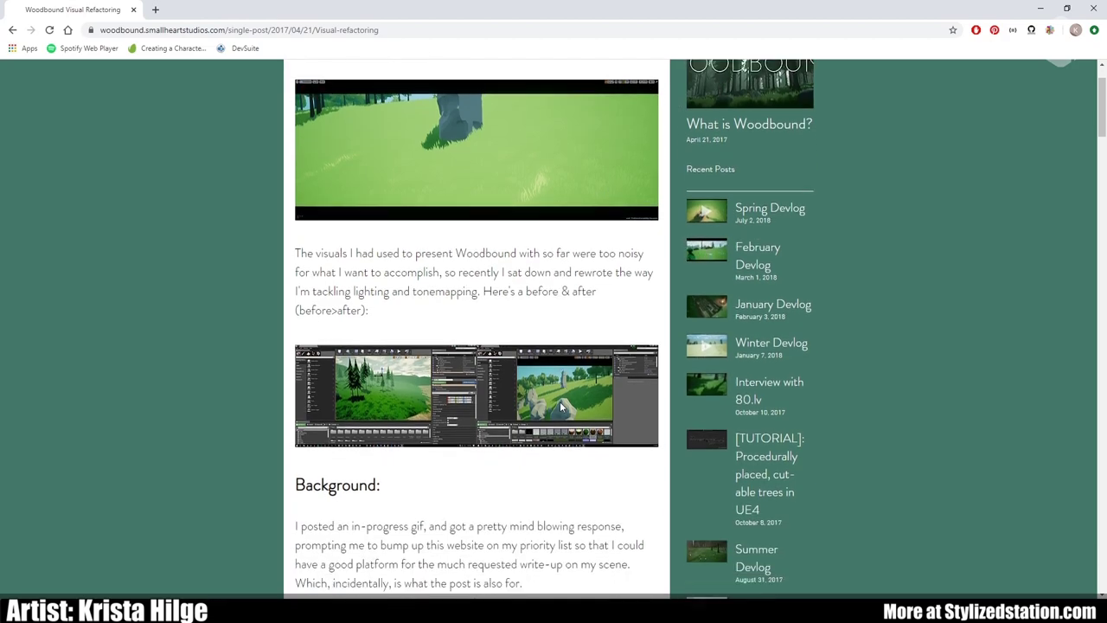
scroll(559, 410, "down", 1)
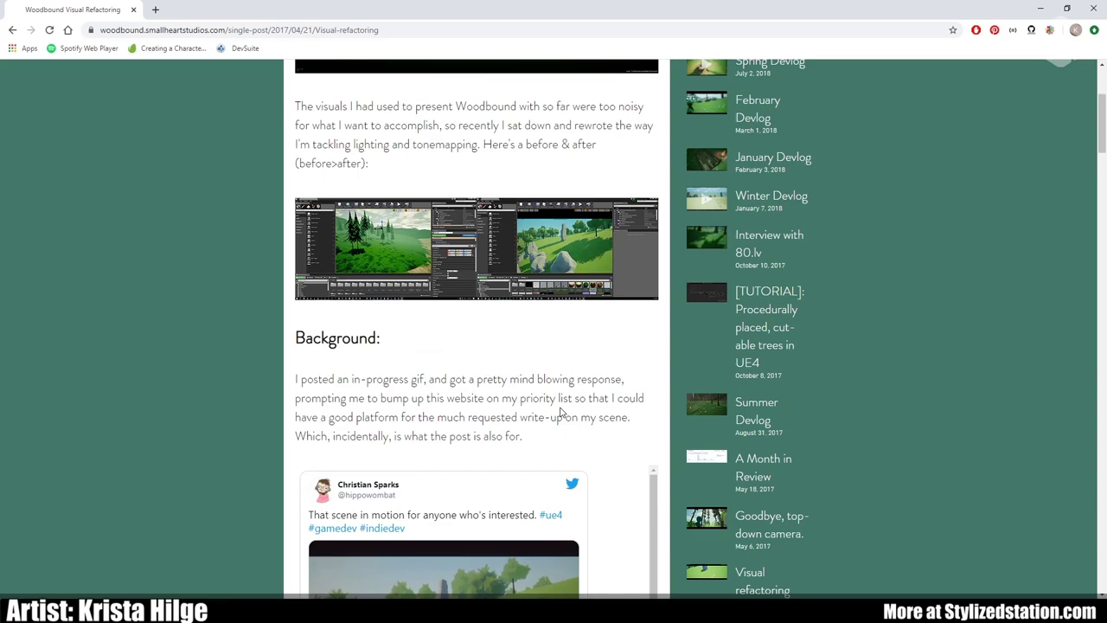
scroll(559, 412, "down", 2)
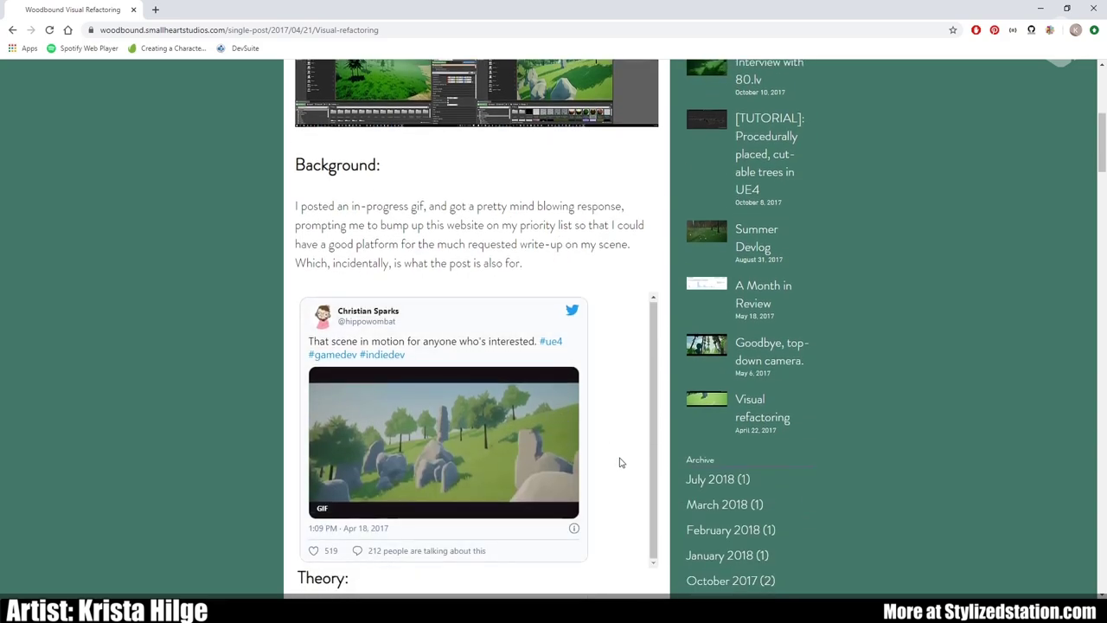
scroll(614, 476, "down", 1)
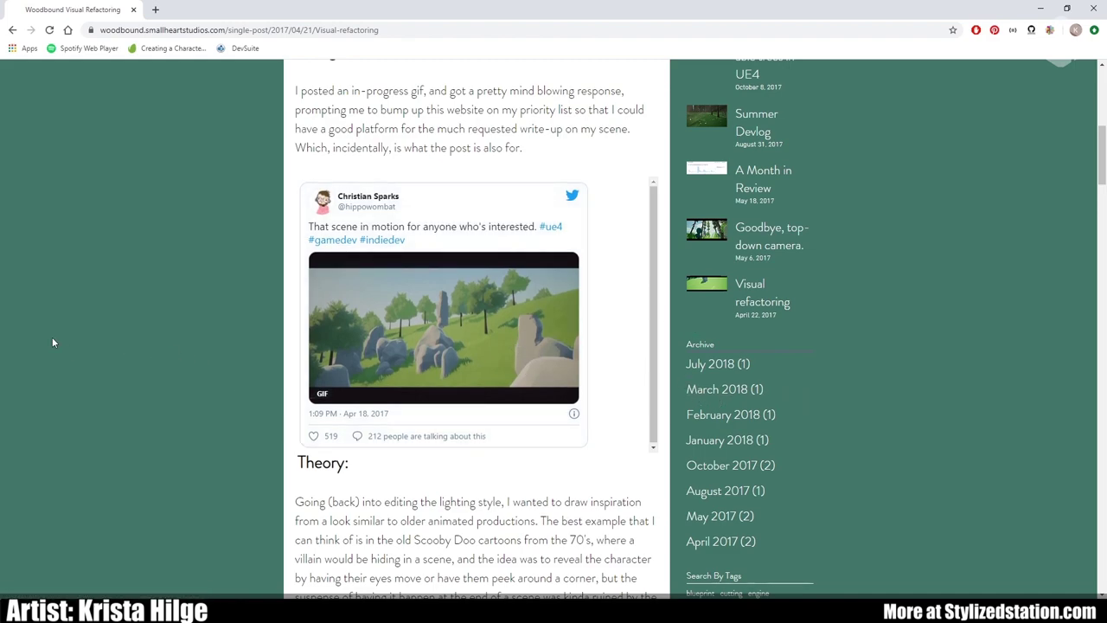
scroll(63, 335, "up", 6)
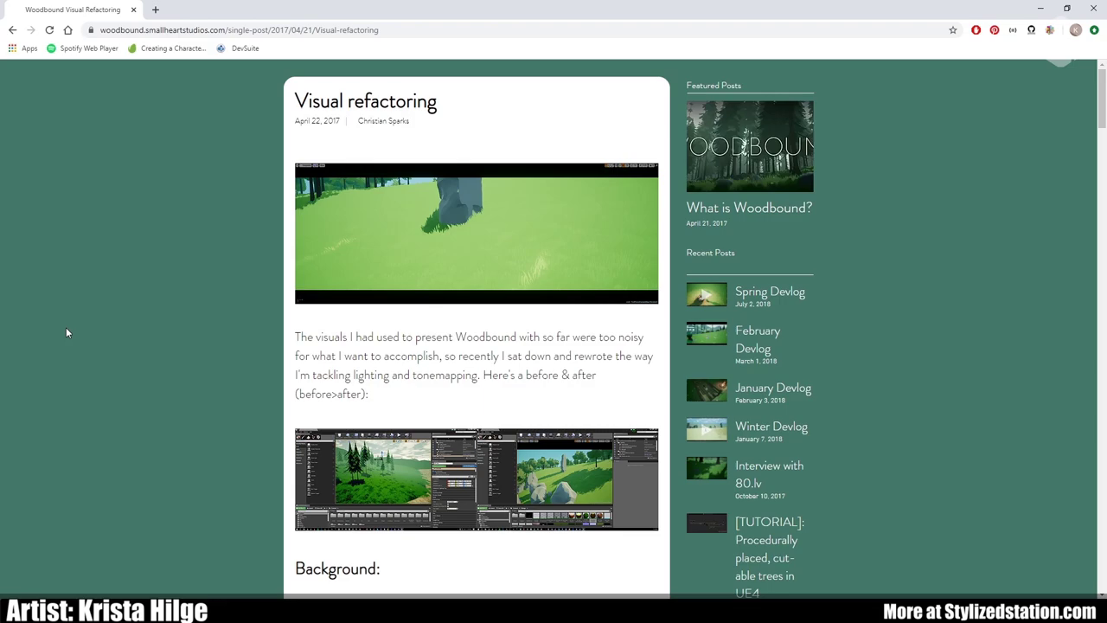
left_click(1040, 11)
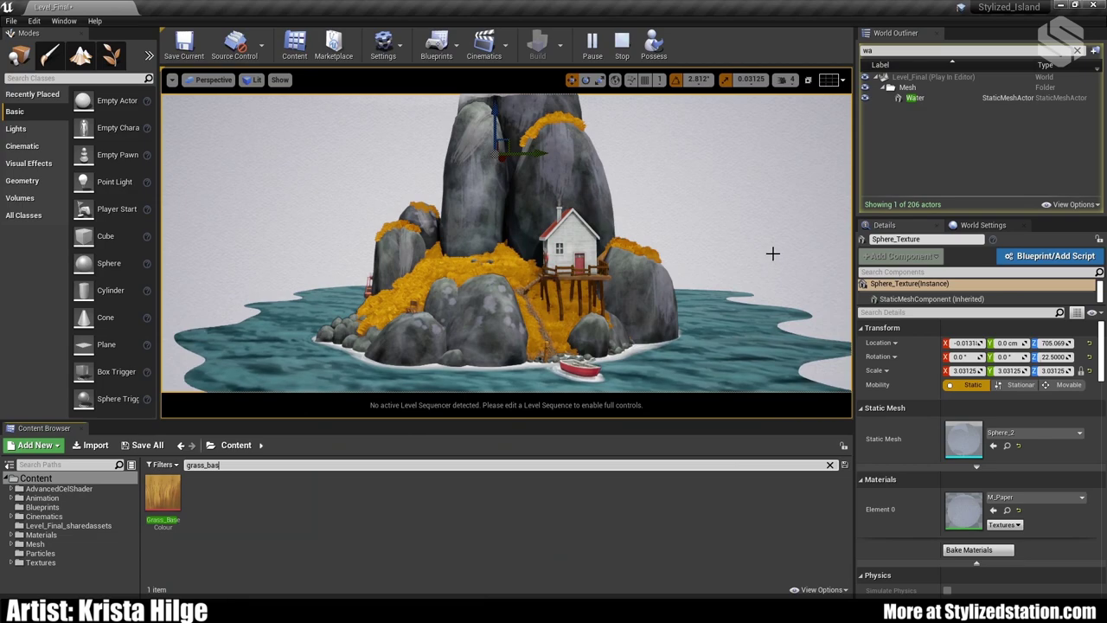
- Open the Grass_BaseColour texture (2048x2048, DXT5), then switch to the M_Grass_Master graph
double_click(164, 498)
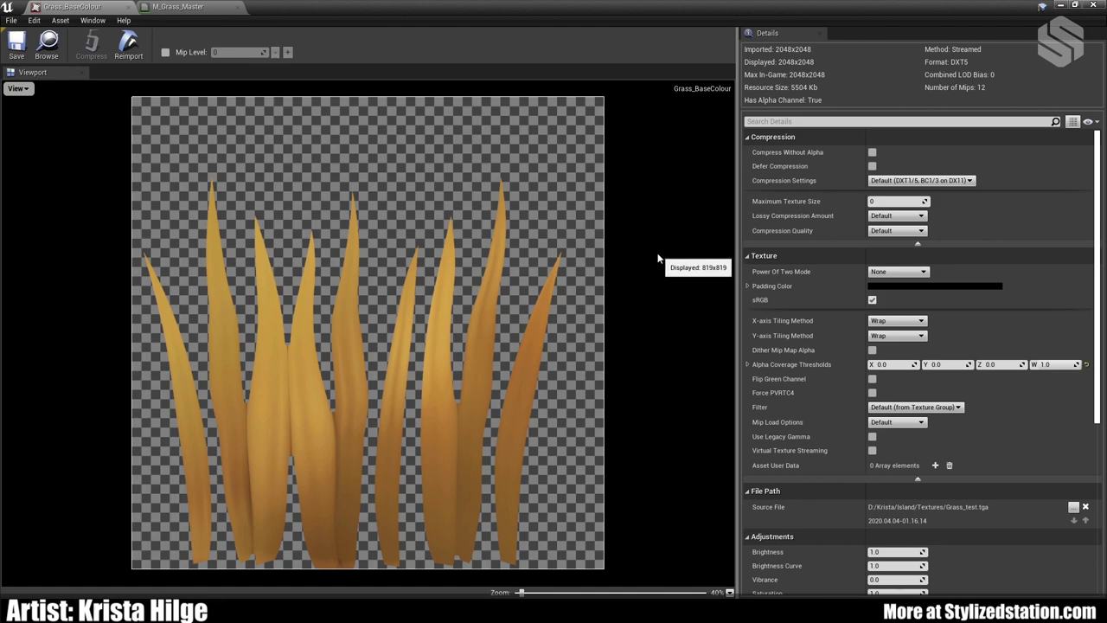
left_click(208, 7)
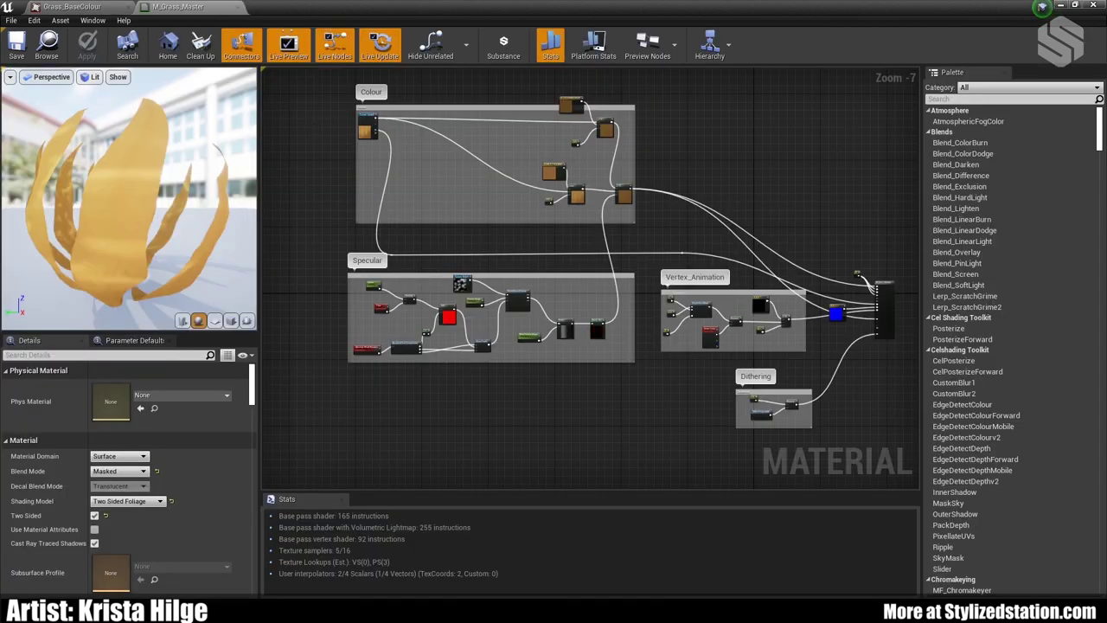
right_click_drag(849, 141, 845, 167)
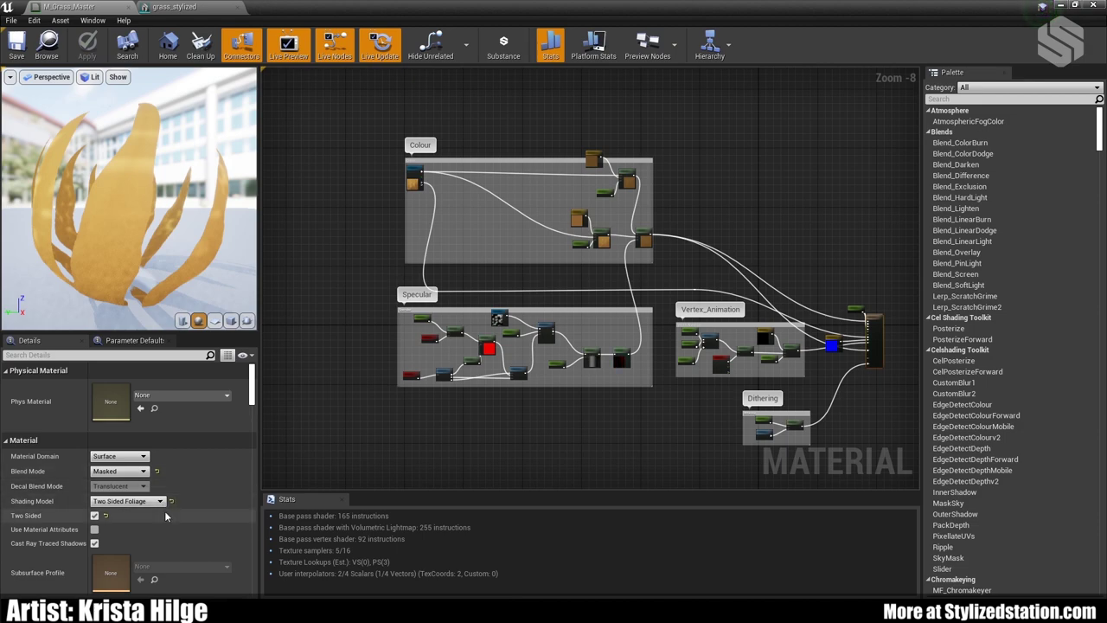
scroll(375, 261, "up", 6)
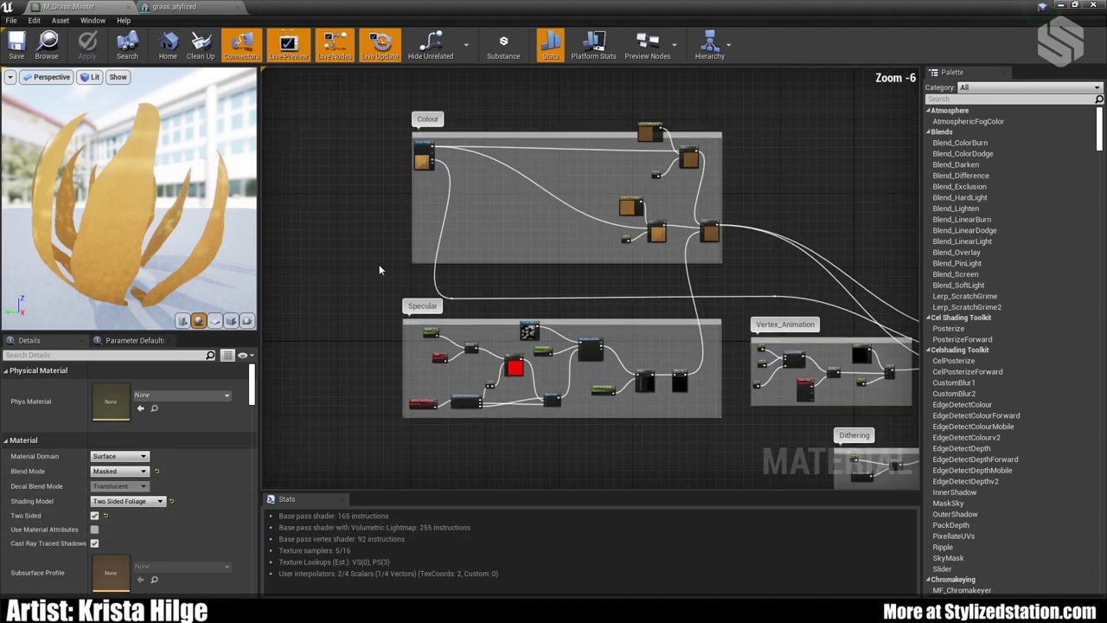
right_click_drag(522, 309, 579, 615)
right_click_drag(484, 285, 444, 287)
scroll(545, 231, "down", 2)
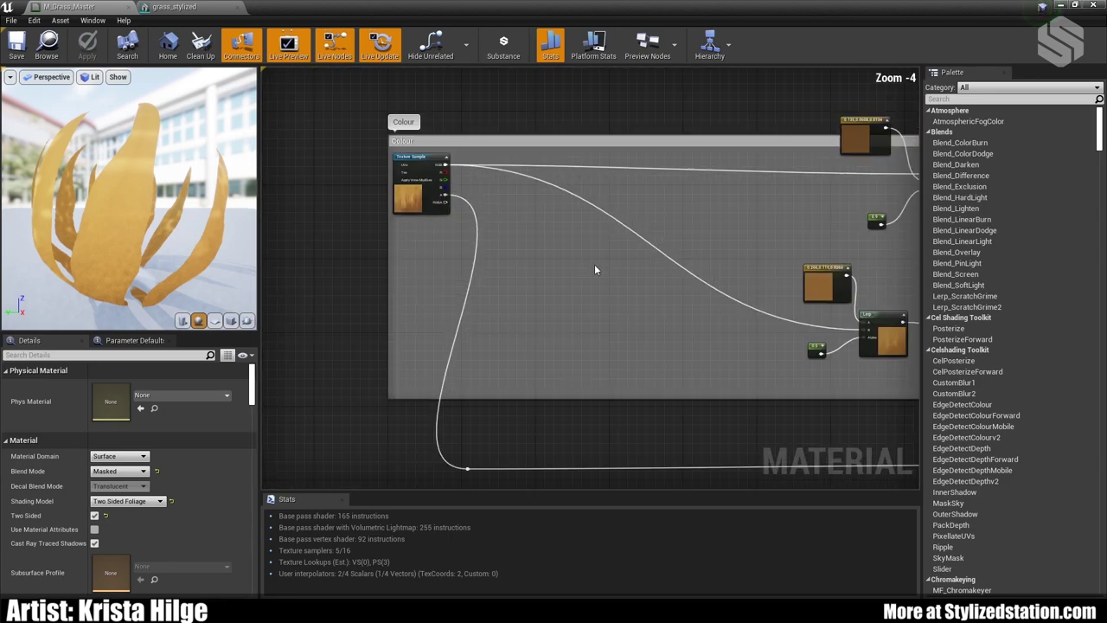
right_click_drag(635, 255, 459, 267)
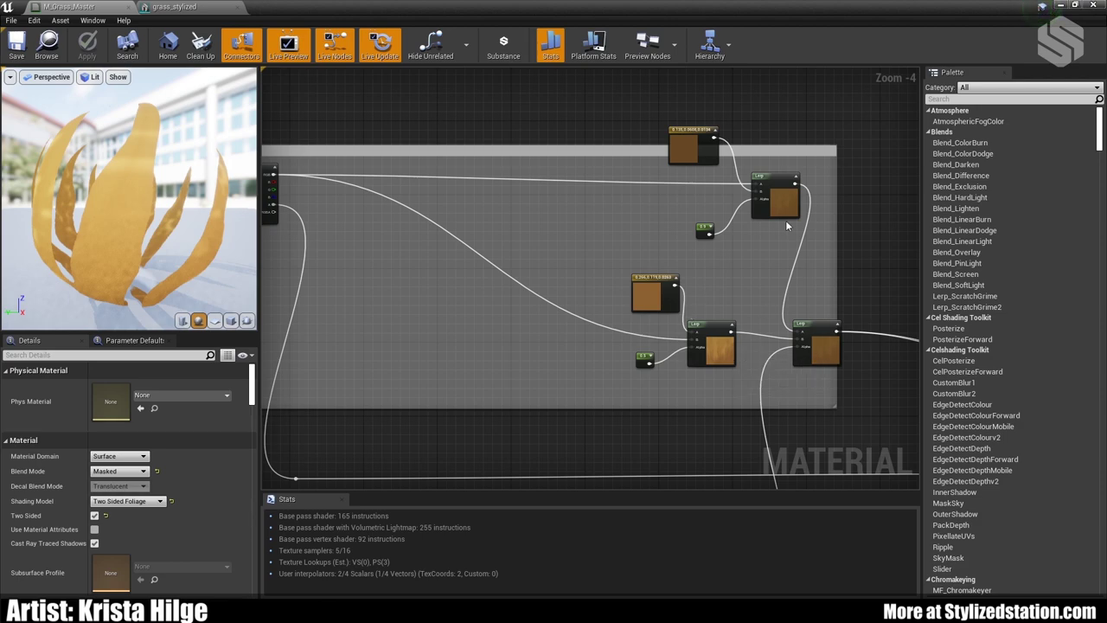
scroll(797, 353, "down", 2)
right_click_drag(798, 353, 726, 239)
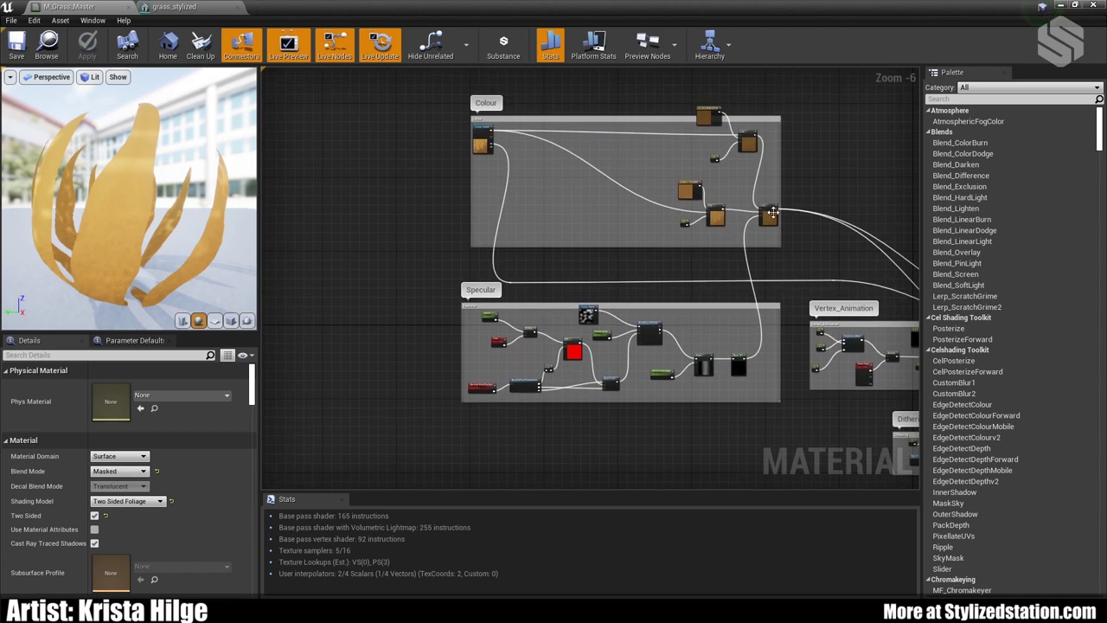
scroll(739, 229, "up", 1)
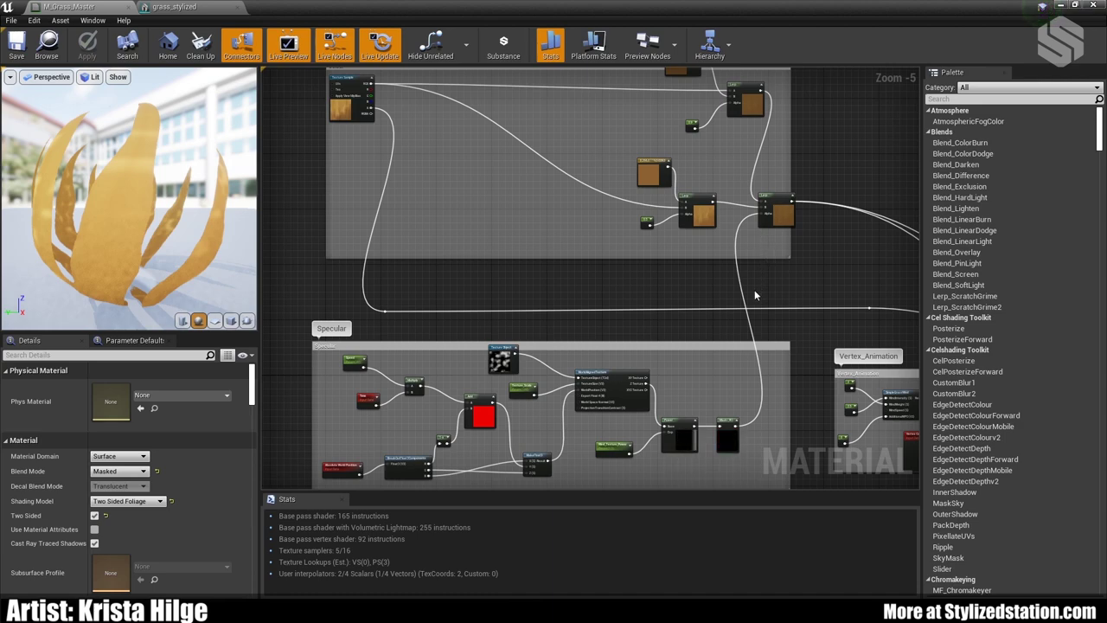
right_click_drag(755, 295, 834, 148)
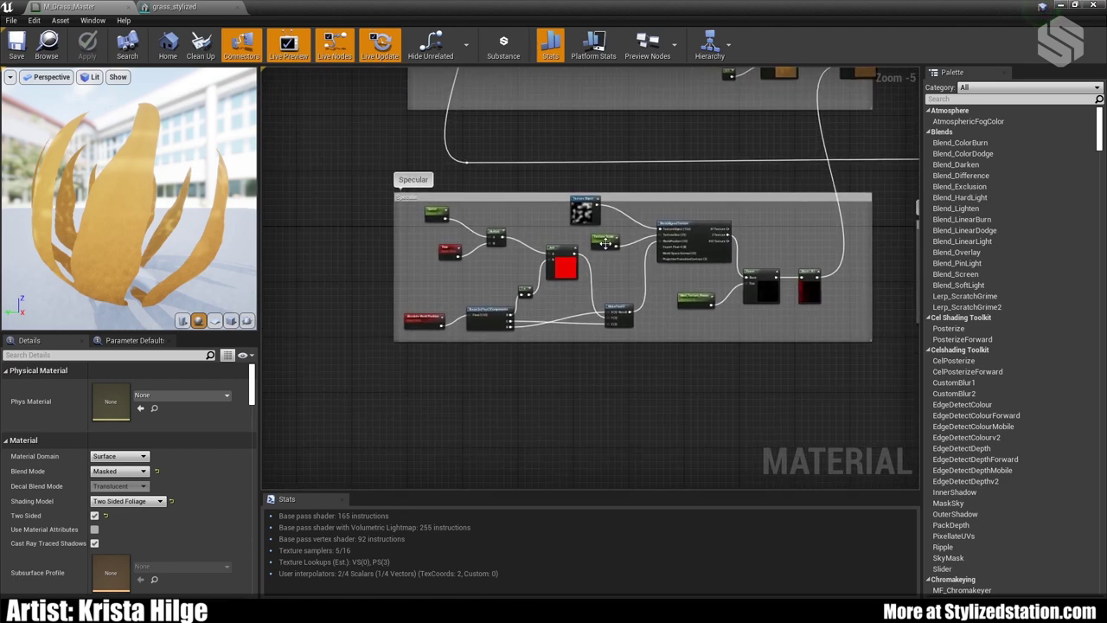
scroll(599, 275, "up", 1)
right_click_drag(616, 268, 561, 256)
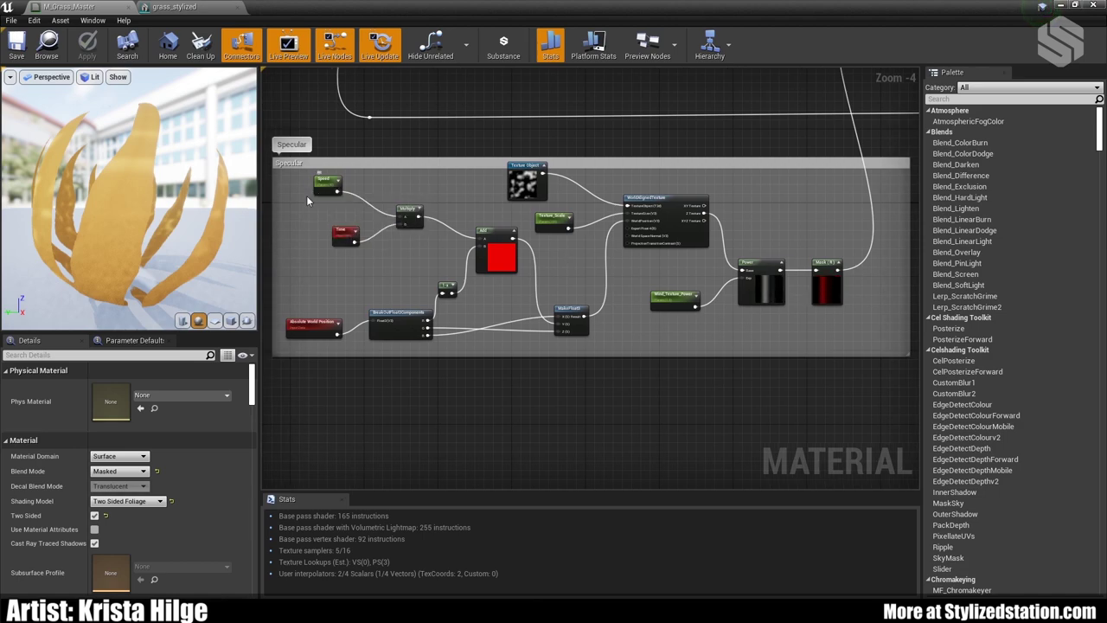
scroll(310, 196, "up", 1)
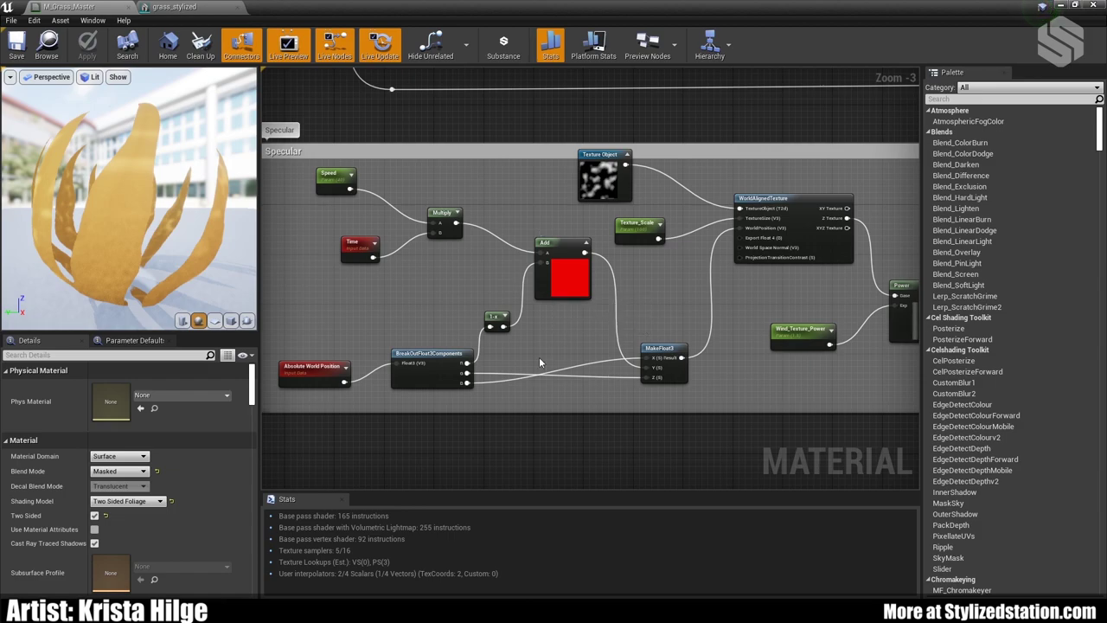
right_click_drag(593, 390, 527, 394)
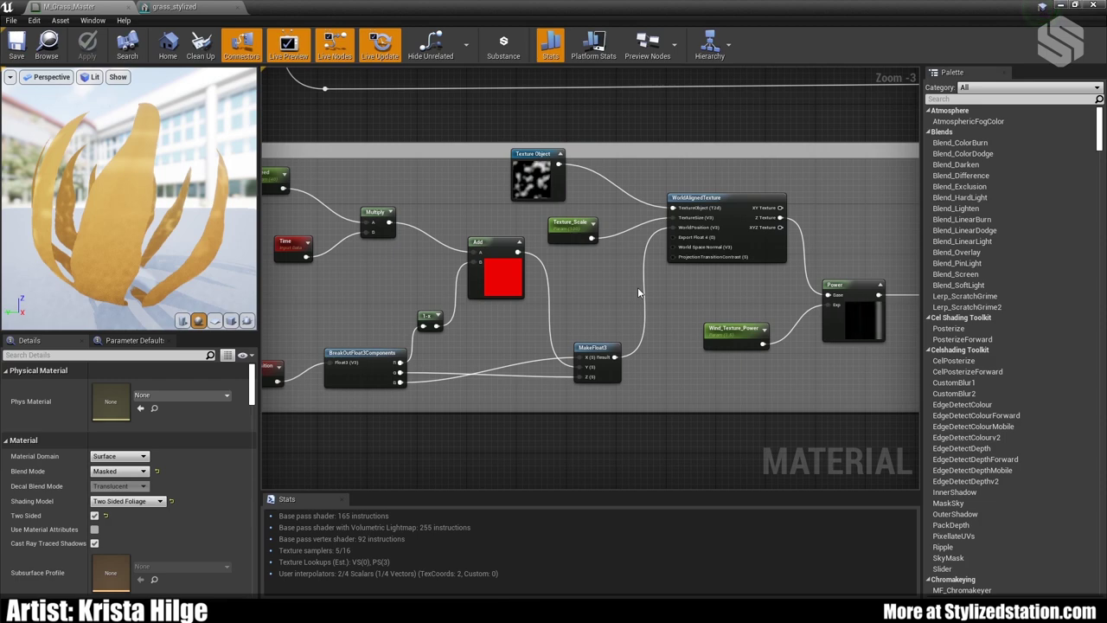
right_click_drag(637, 287, 513, 272)
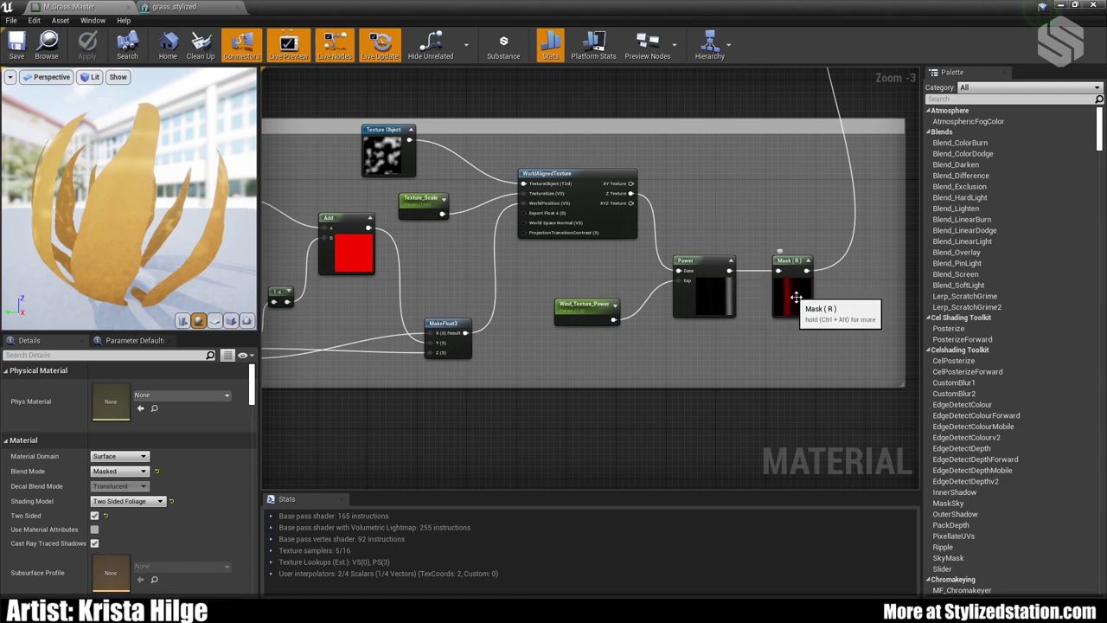
scroll(800, 303, "down", 2)
right_click_drag(793, 211, 689, 209)
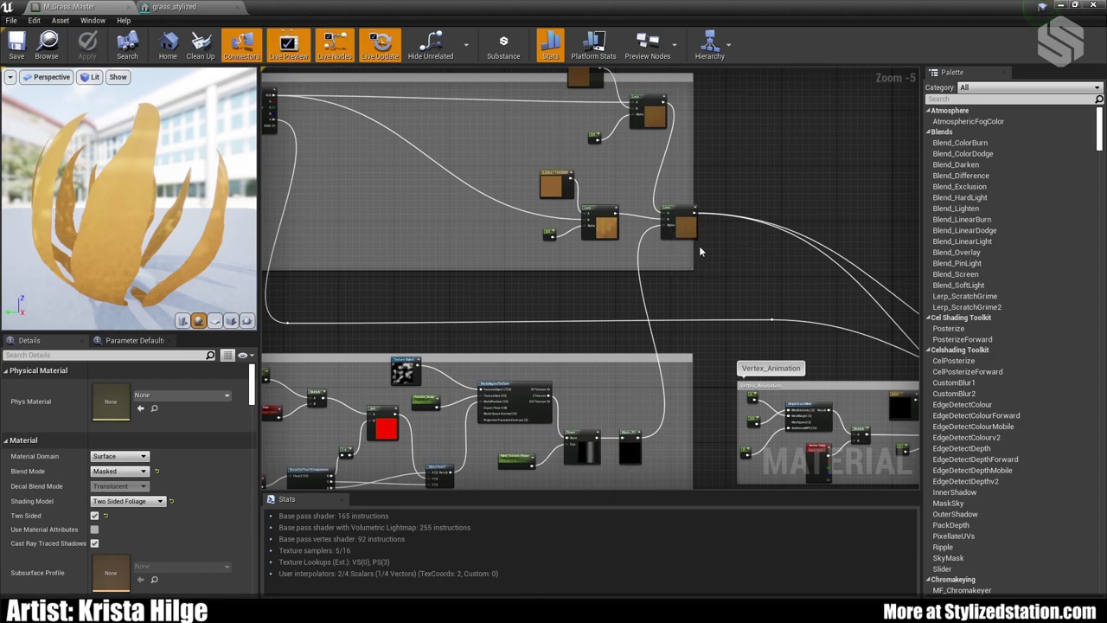
- Pan to the output node and select the blue 0,0,1 Constant3Vector beside the Vertex_Animation group
right_click_drag(786, 299, 624, 222)
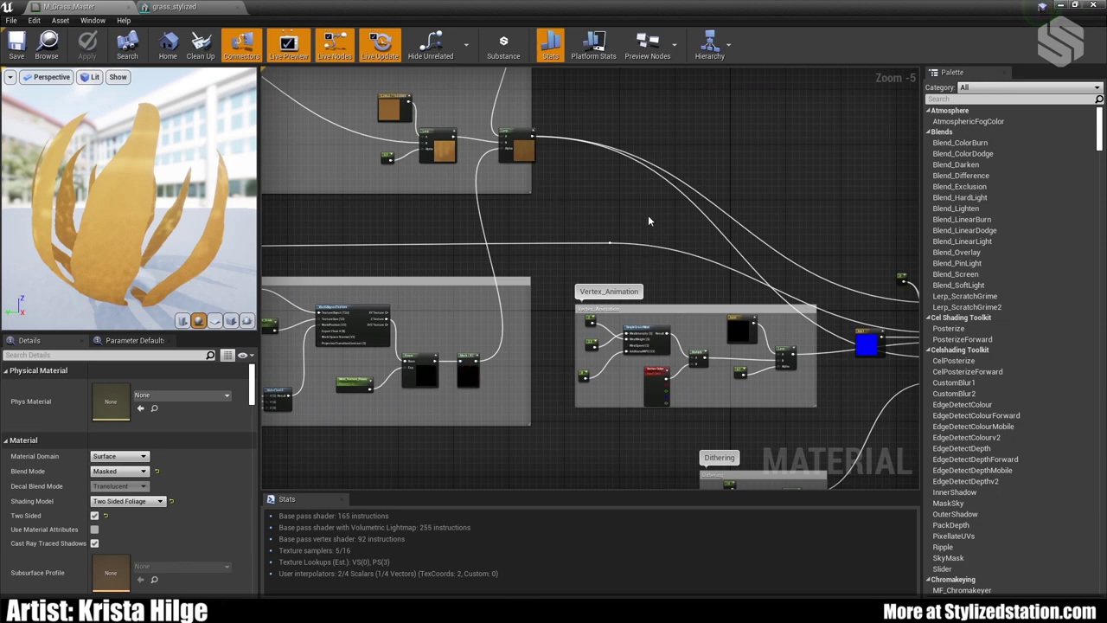
right_click_drag(671, 236, 495, 141)
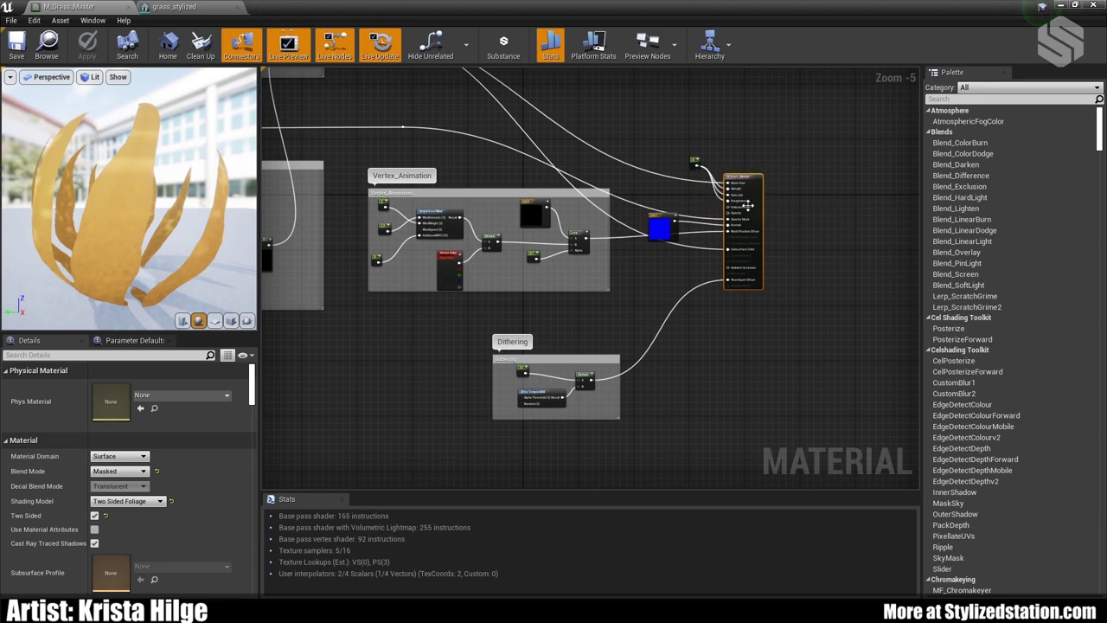
scroll(732, 180, "up", 2)
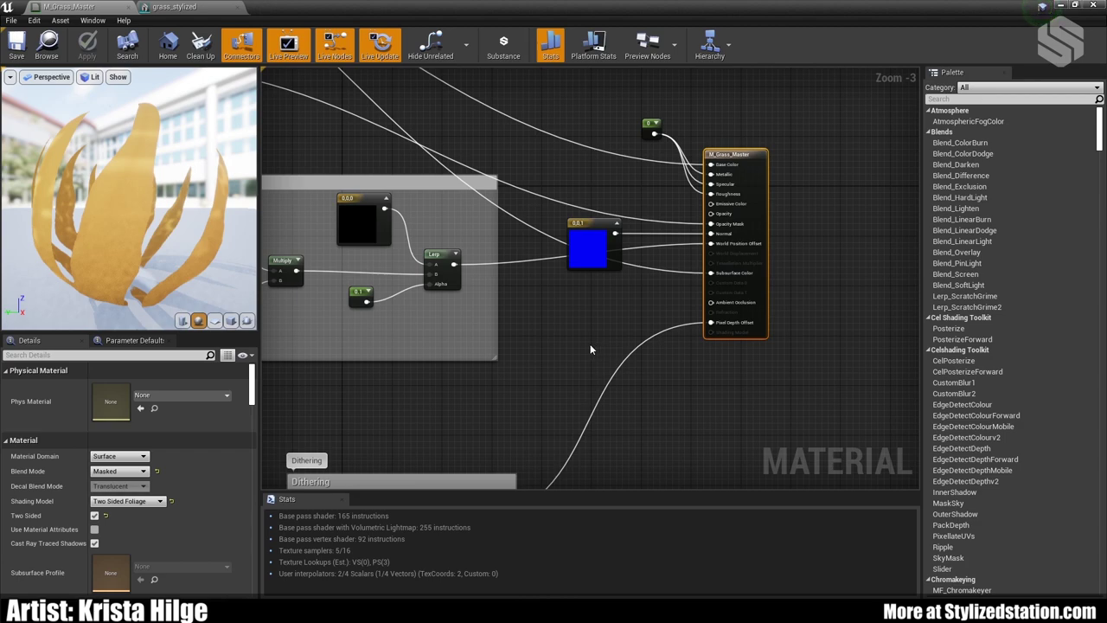
left_click(593, 269)
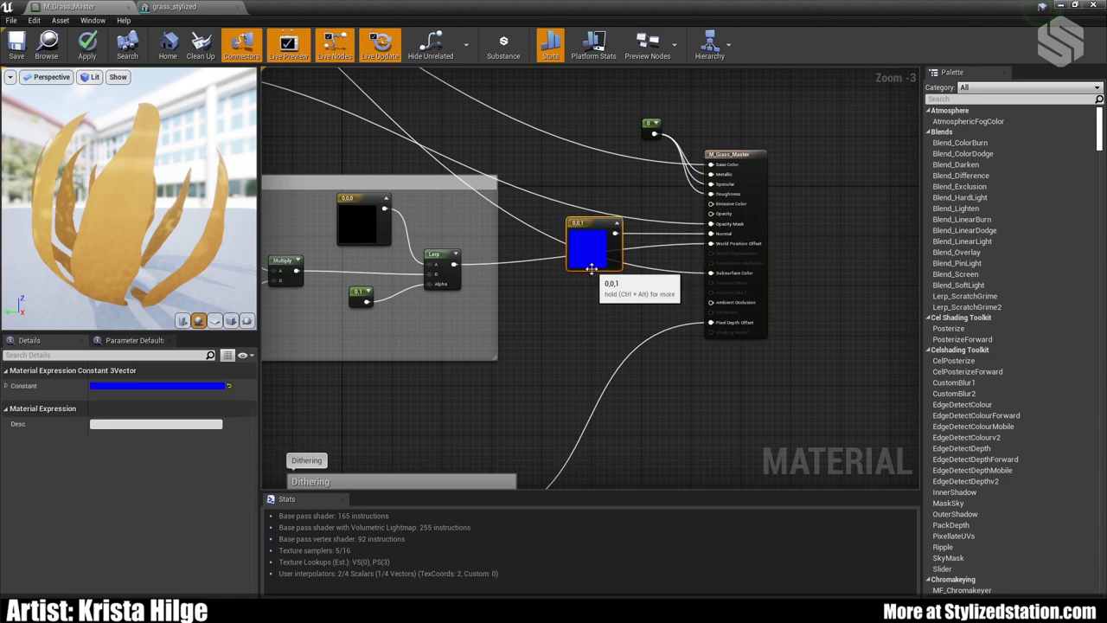
right_click_drag(588, 314, 872, 309)
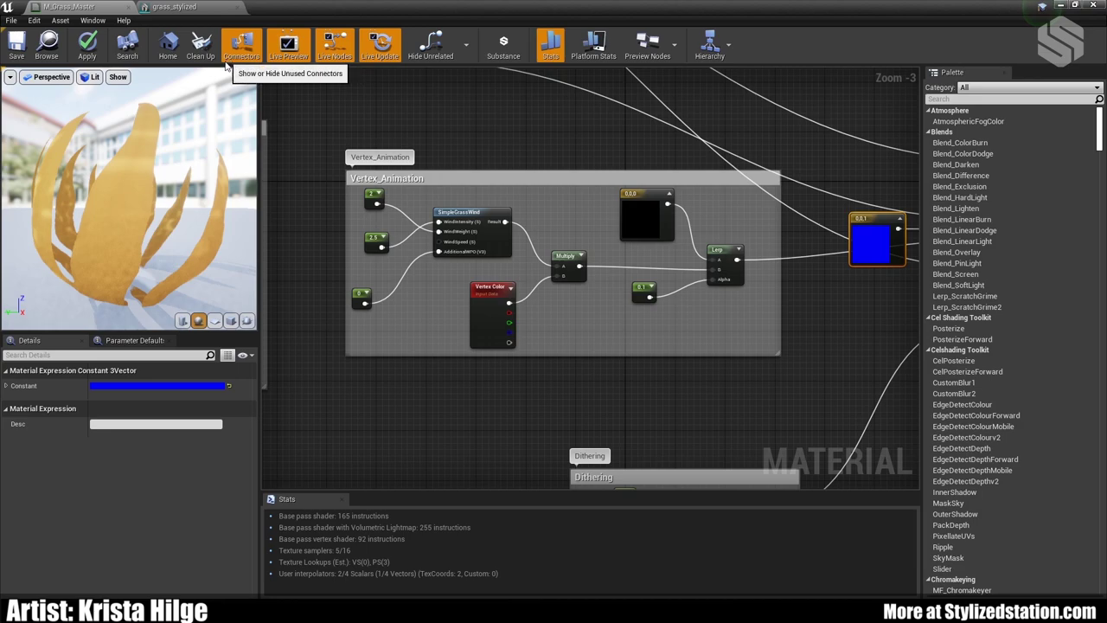
- Switch to the grass_stylized Static Mesh Editor to preview the orange grass clump
left_click(173, 6)
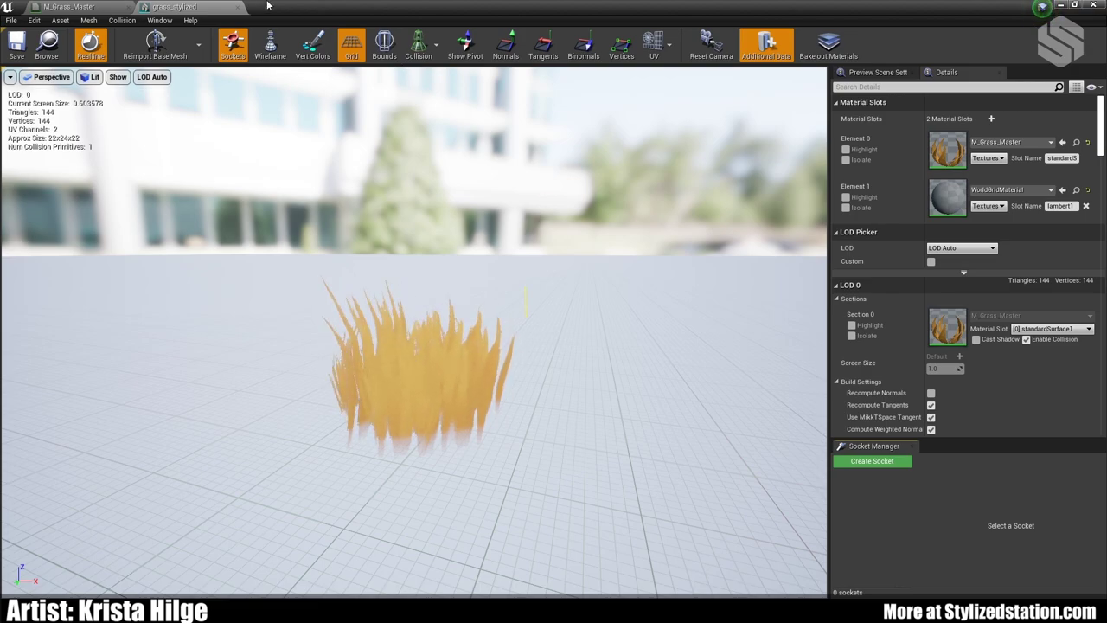
left_click(94, 6)
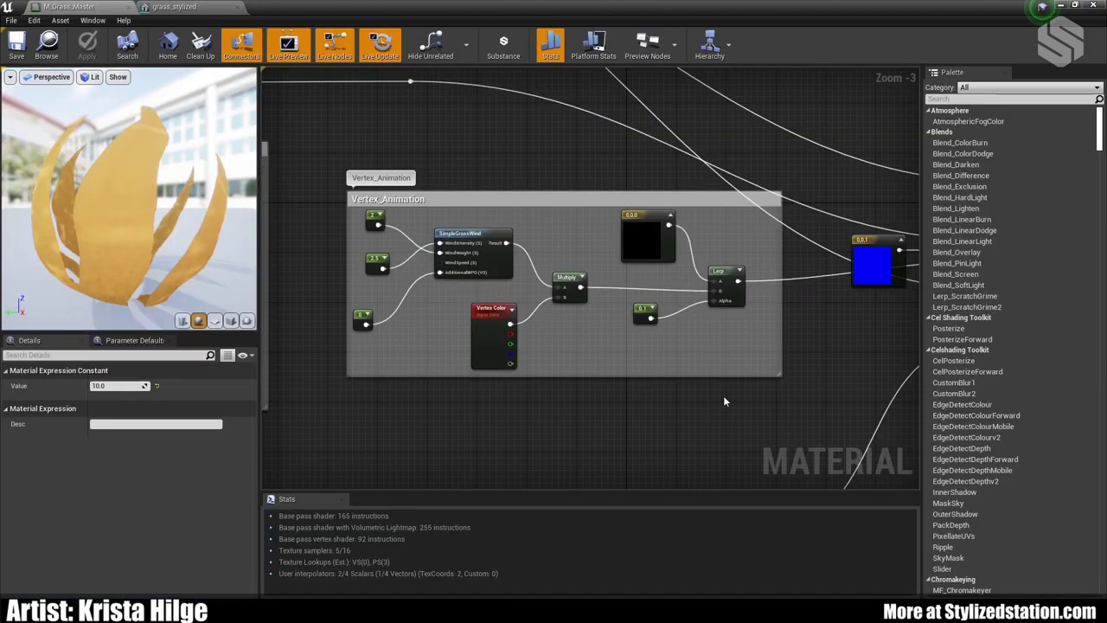
right_click_drag(776, 381, 572, 330)
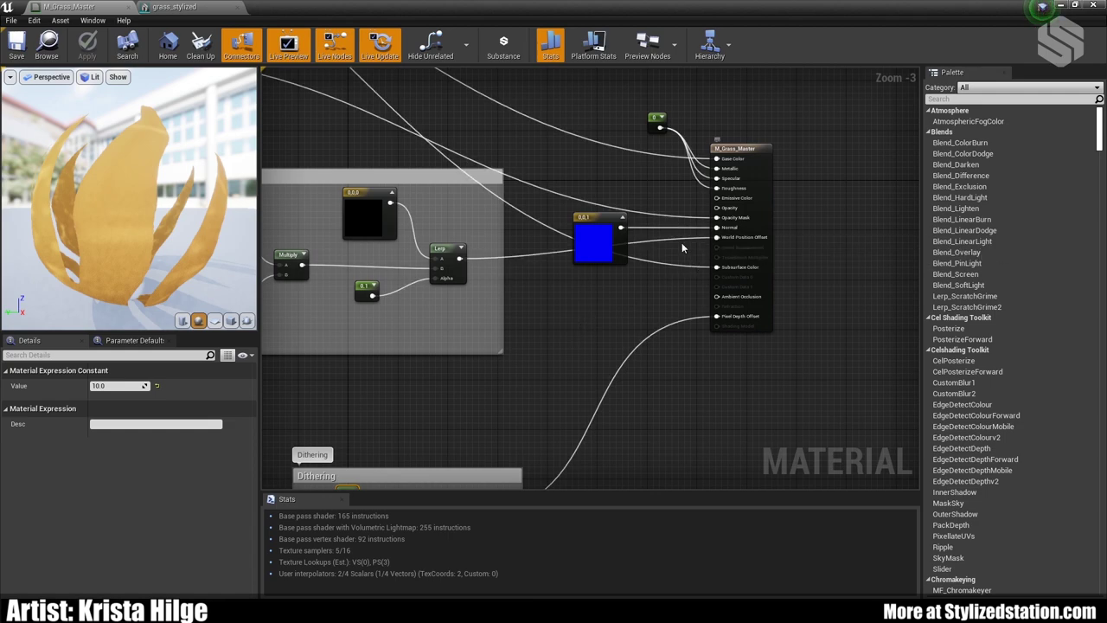
right_click_drag(647, 432, 774, 201)
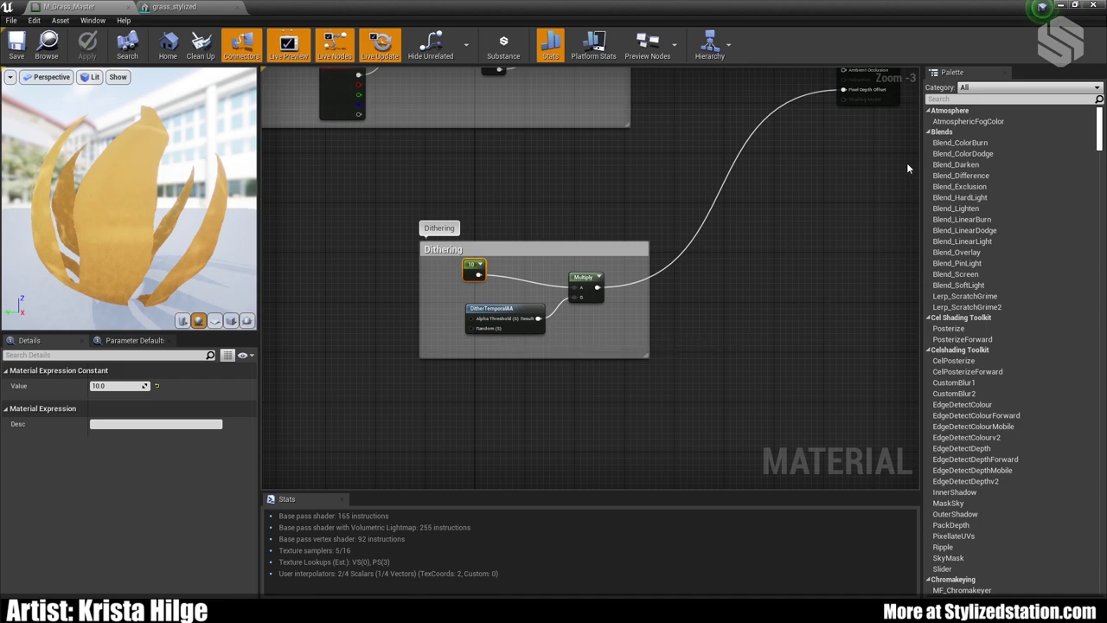
- Minimize the grass material editor to return to the orange-grass island level
left_click(1062, 7)
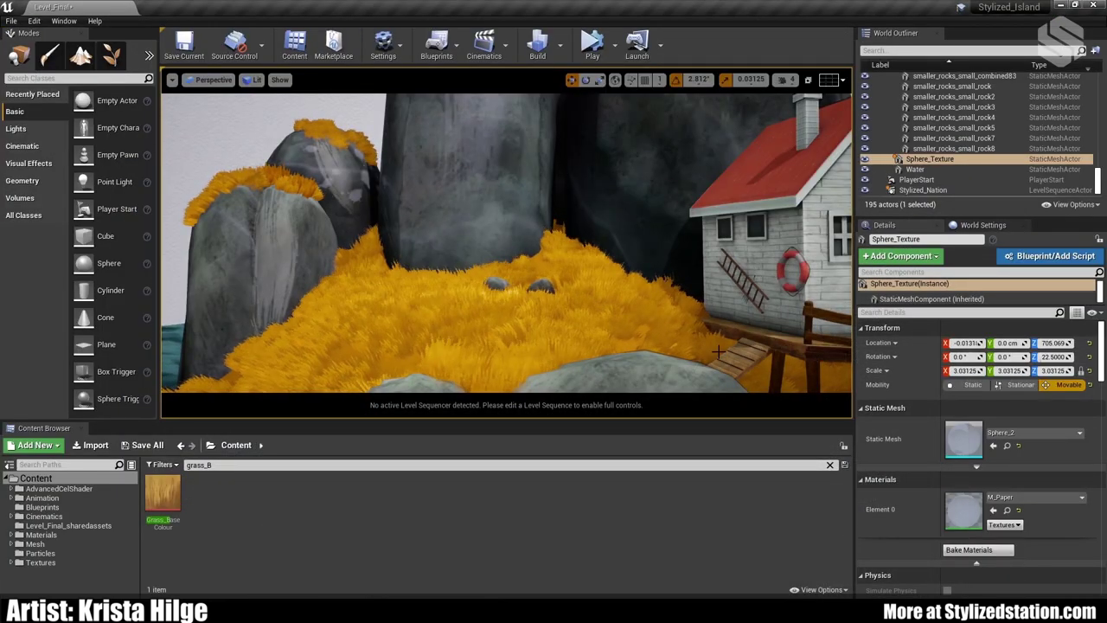
- Zoom the viewport out and back in to frame the whole island in the water
scroll(620, 365, "down", 2)
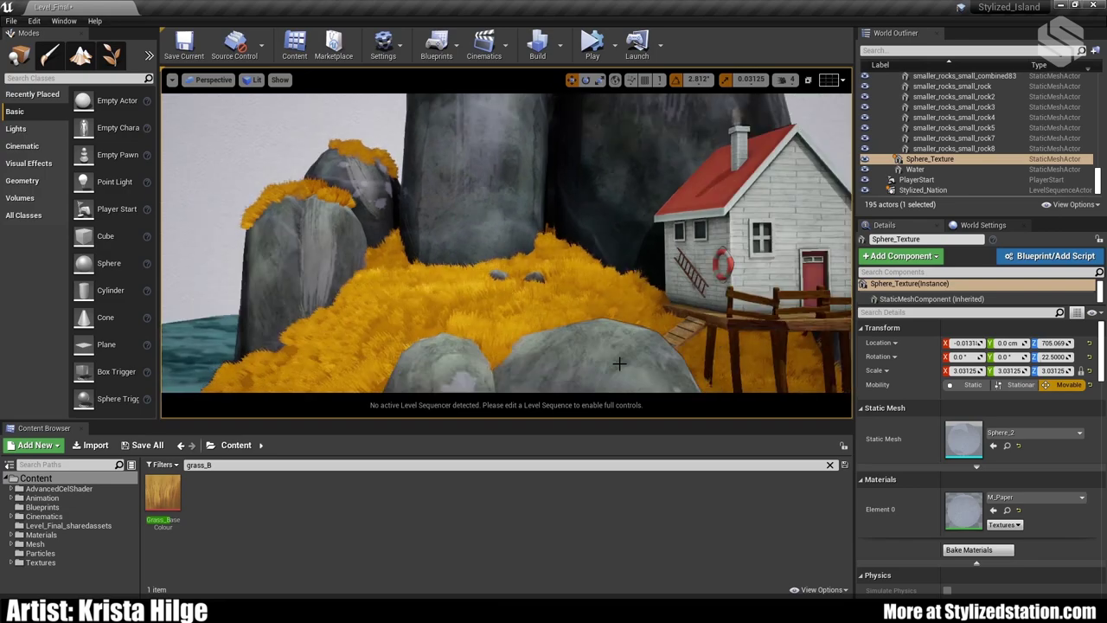
scroll(620, 364, "up", 2)
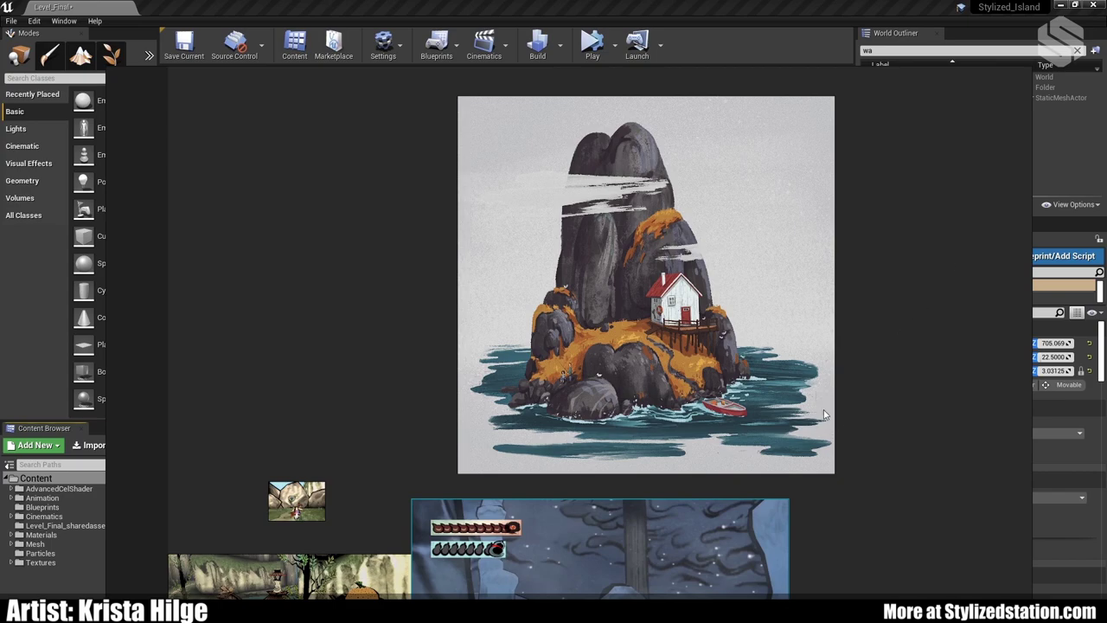
middle_click_drag(839, 447, 883, 334)
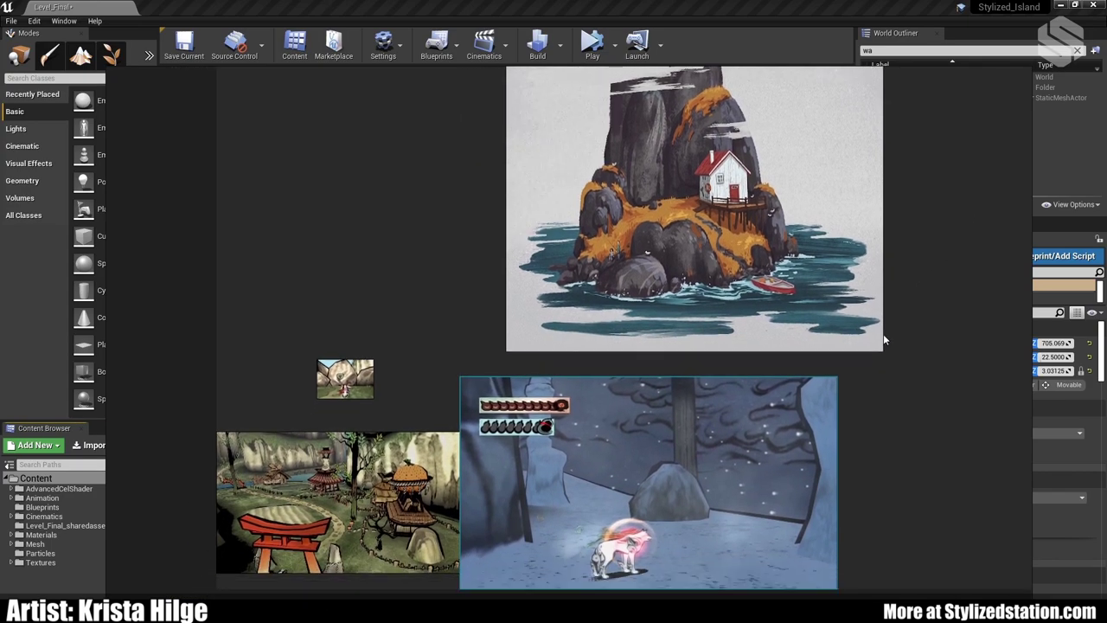
middle_click_drag(788, 461, 876, 403)
scroll(822, 425, "up", 4)
middle_click_drag(710, 413, 804, 401)
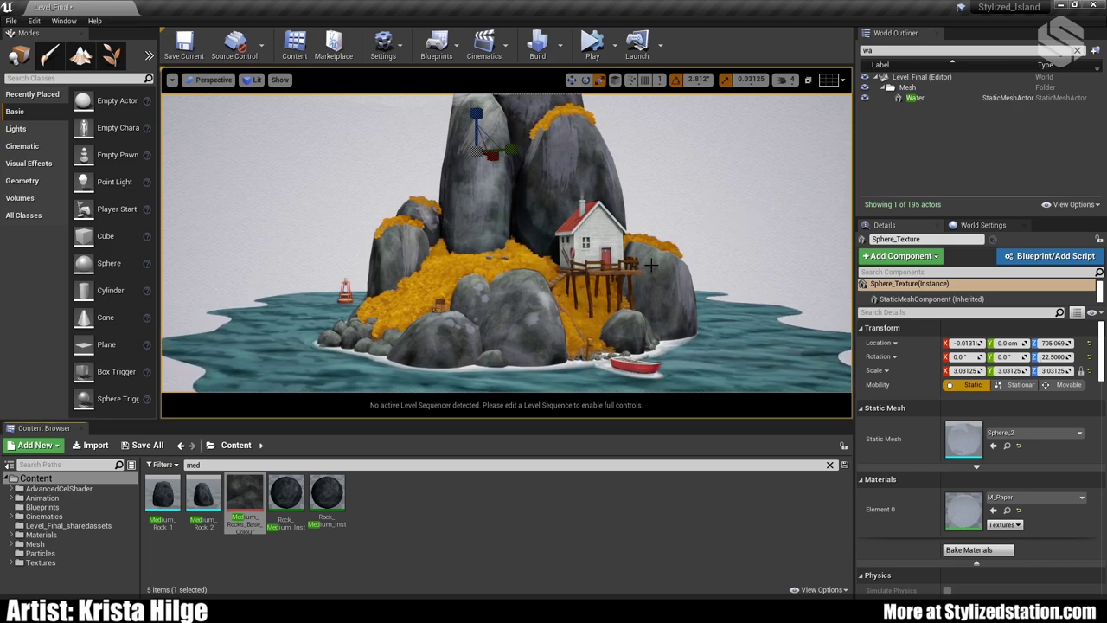
- Bring up the M_Rock_Master material editor from the taskbar and zoom out to its Normal_Strength group
left_click(497, 614)
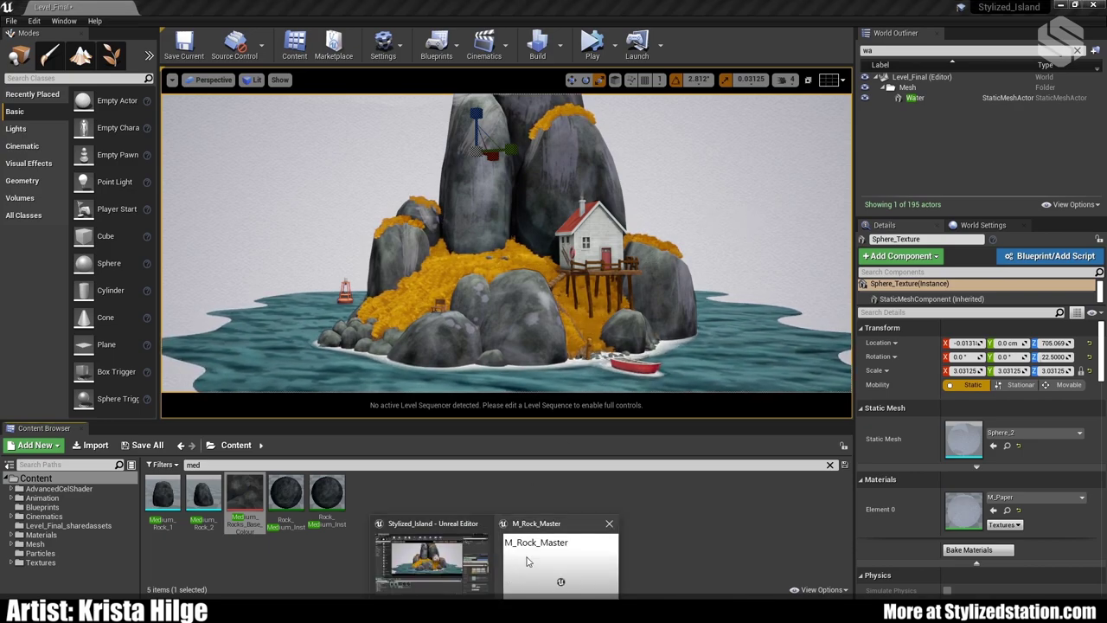
left_click(526, 561)
scroll(568, 398, "down", 4)
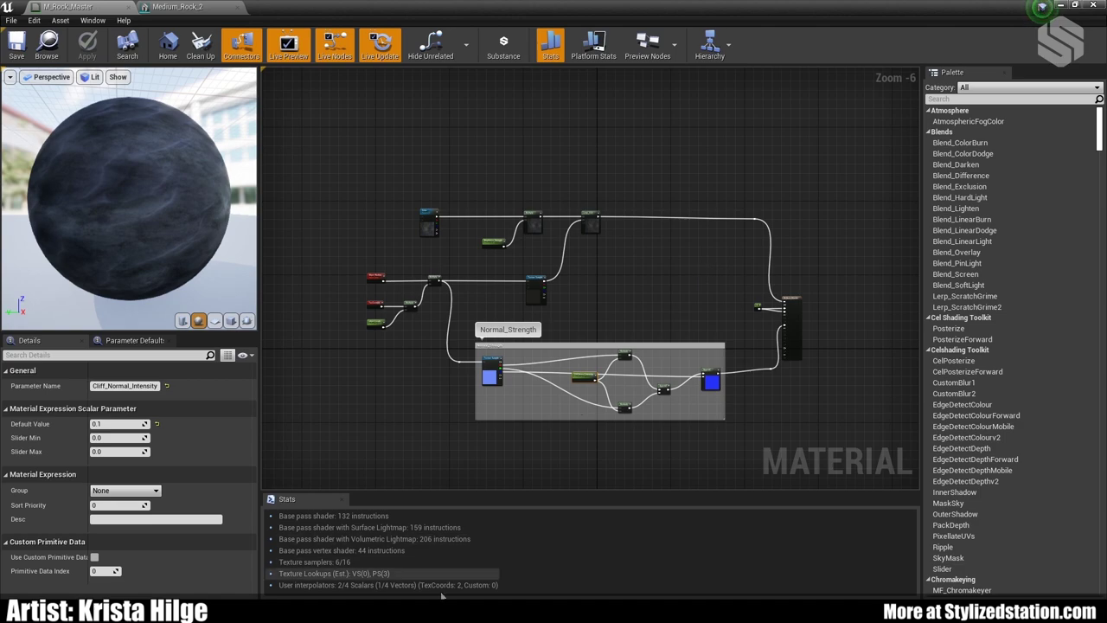
- Check the Medium_Rock_2 mesh editor, then return to the M_Rock_Master graph
mouse_move(497, 616)
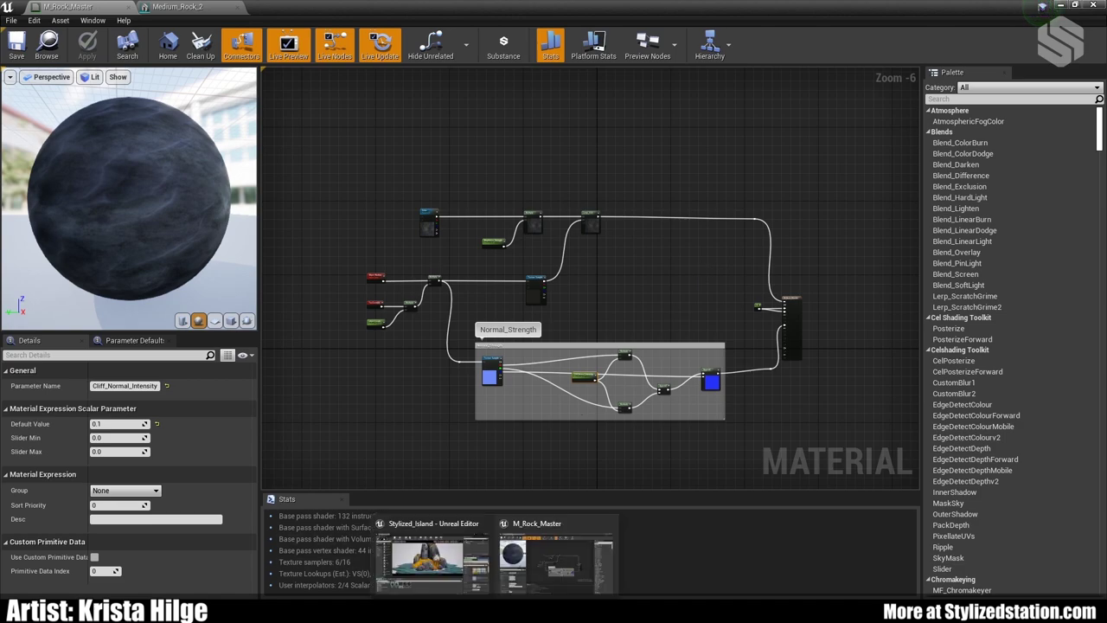
left_click(177, 6)
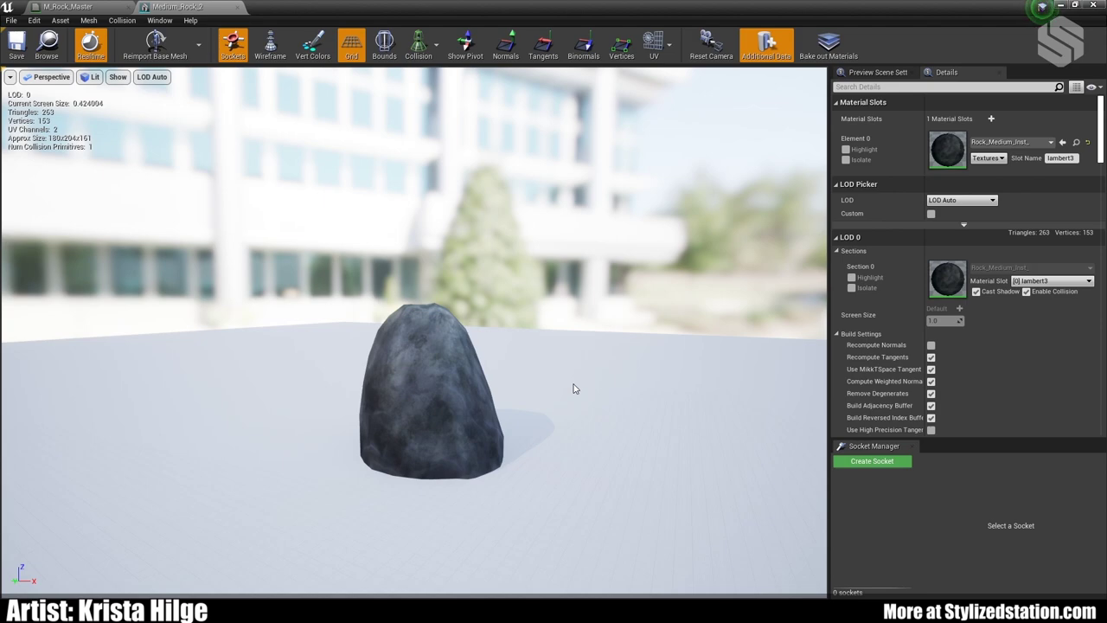
left_click(68, 7)
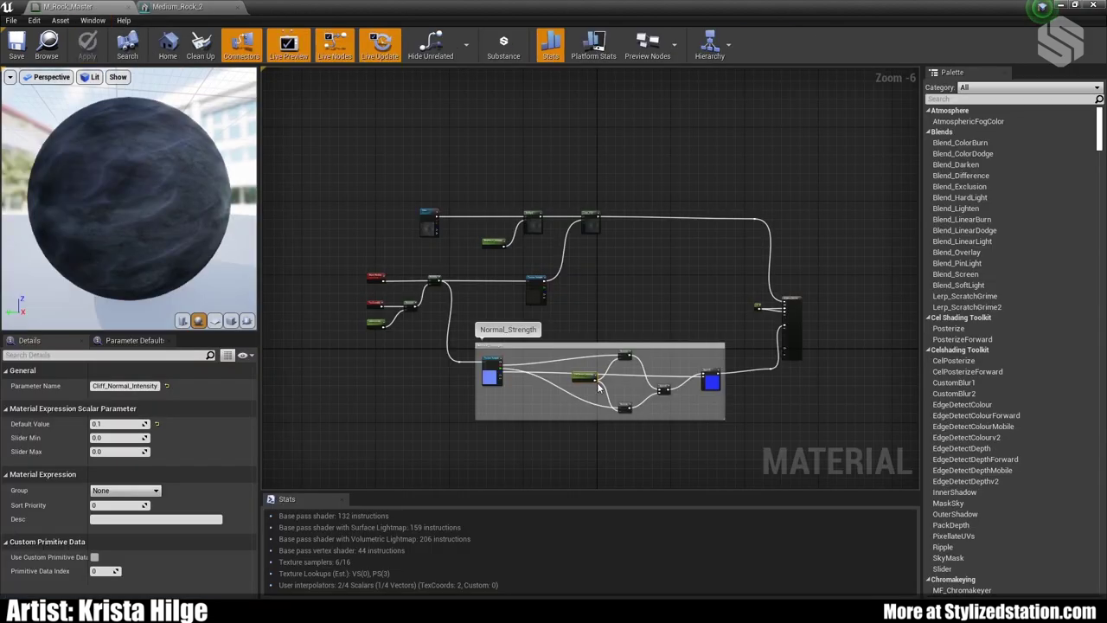
- Set Cliff_Normal_Intensity's default value to 2.0 in M_Rock_Master
scroll(473, 291, "up", 2)
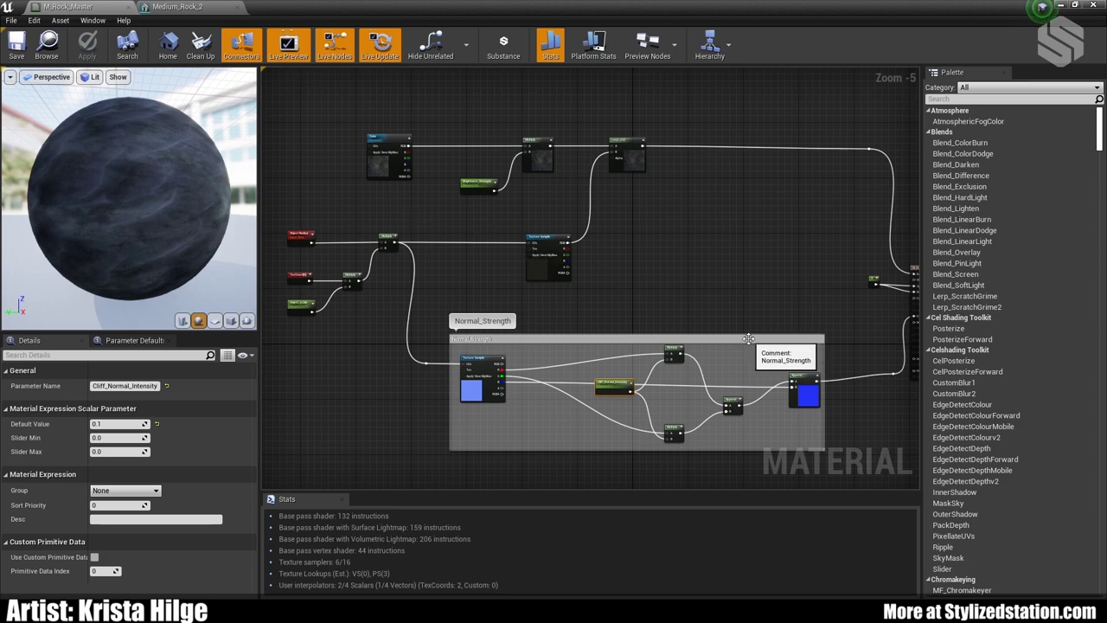
scroll(756, 343, "up", 1)
scroll(760, 357, "down", 2)
scroll(759, 357, "up", 1)
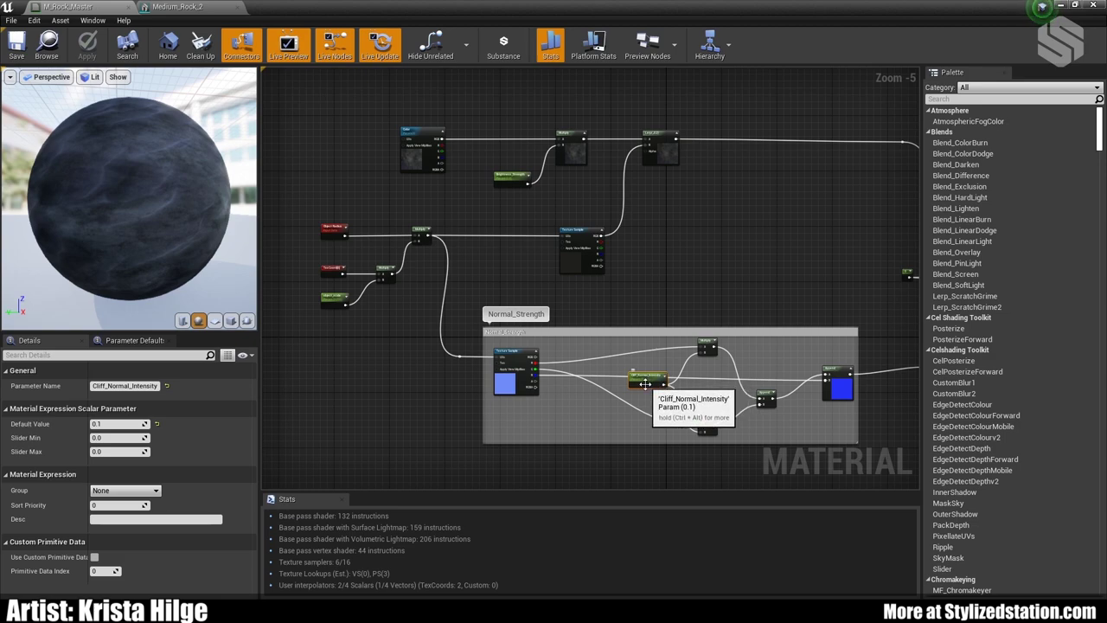
left_click(114, 425)
type("2")
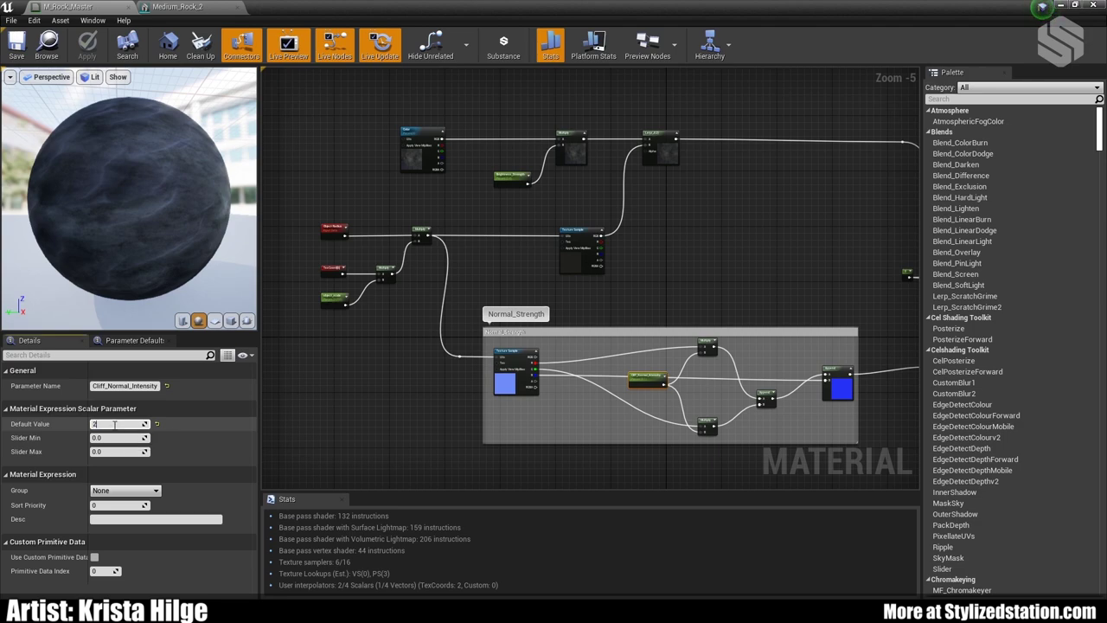
key("Return")
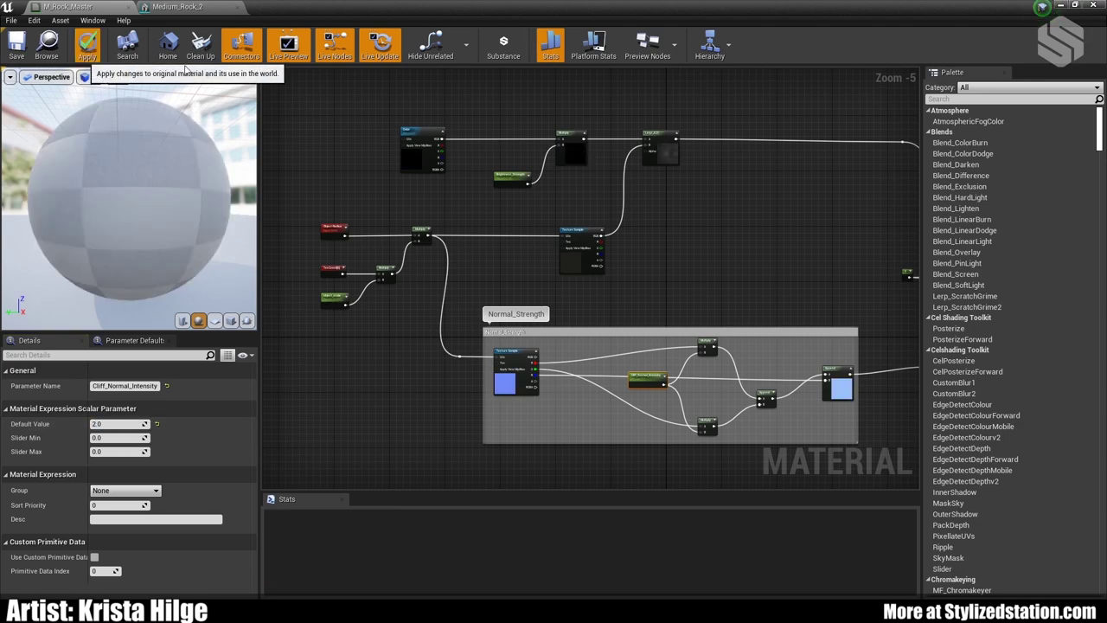
- Back in the level, scale the front medium rock up and settle it at 2.6875
left_click(1061, 5)
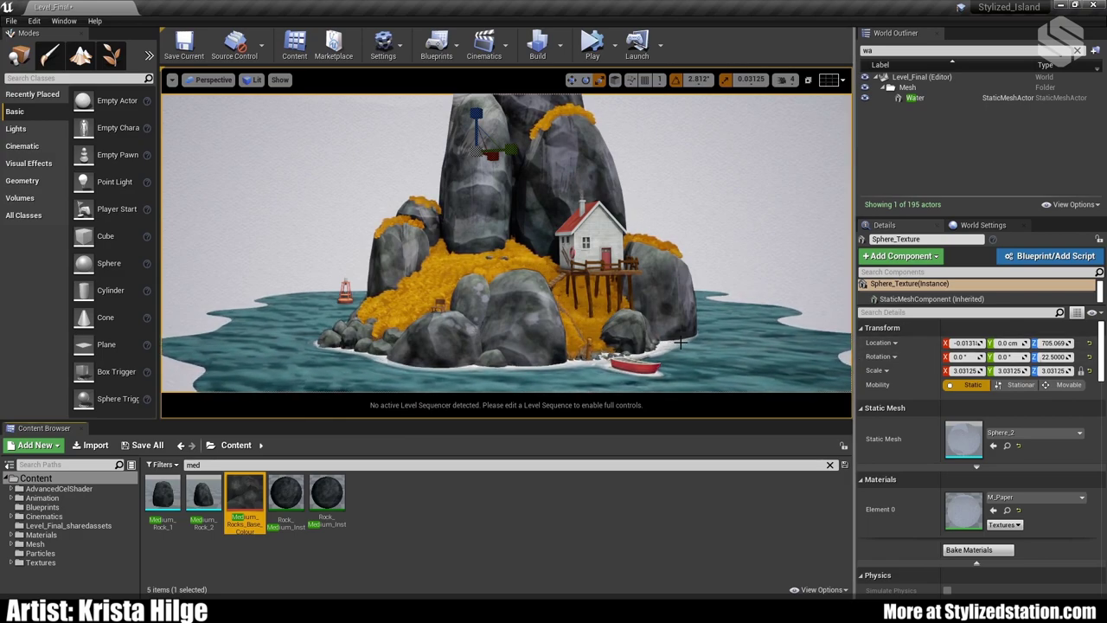
left_click(512, 318)
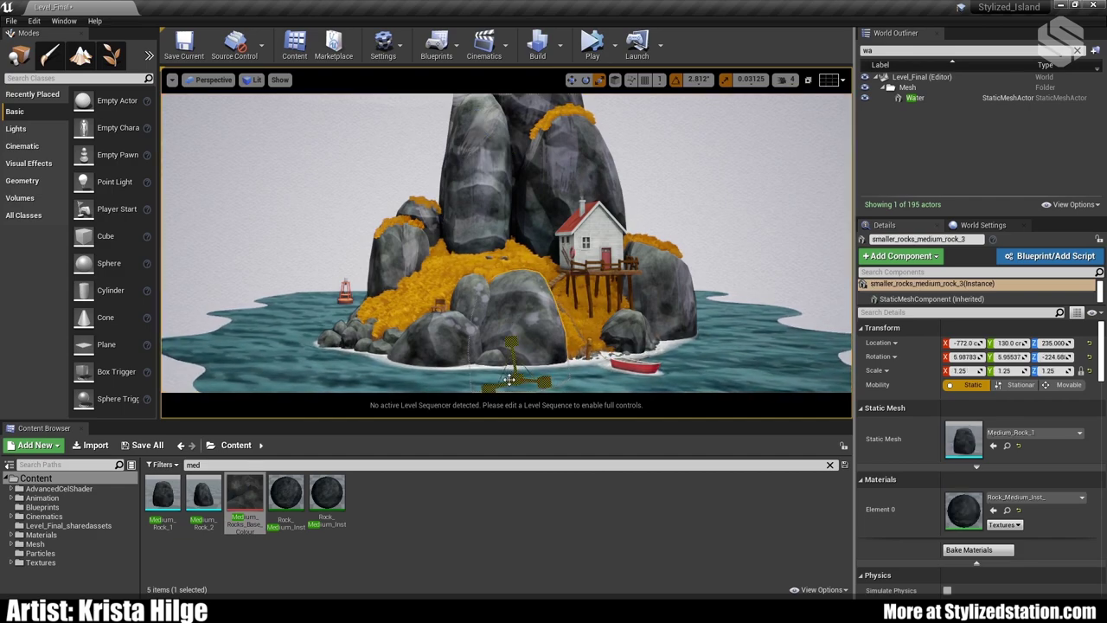
left_click_drag(517, 384, 579, 322)
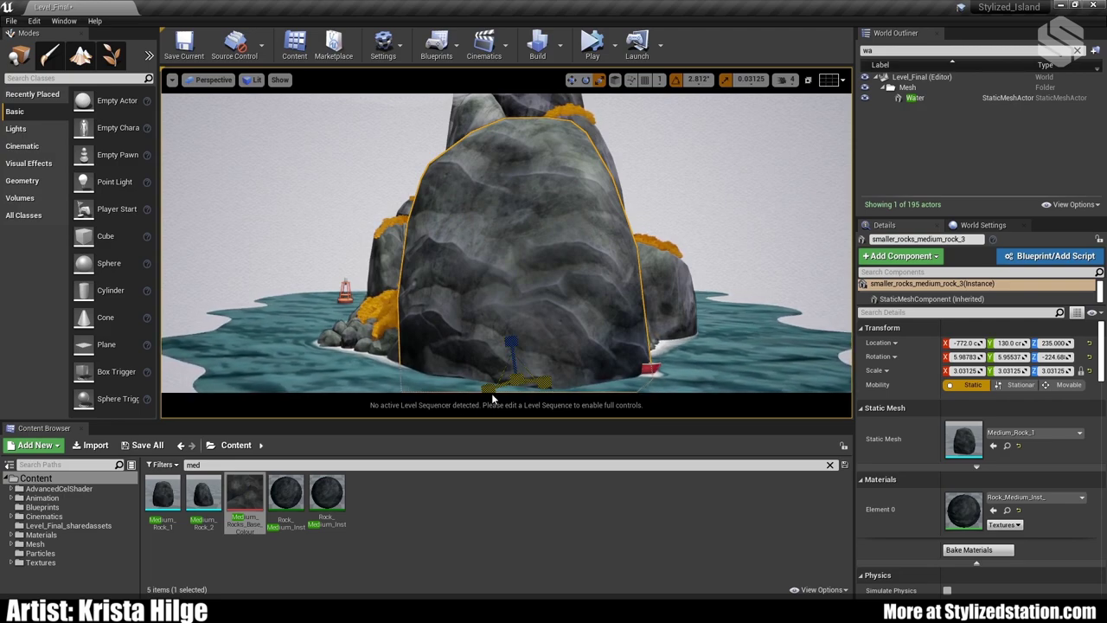
left_click_drag(522, 380, 510, 392)
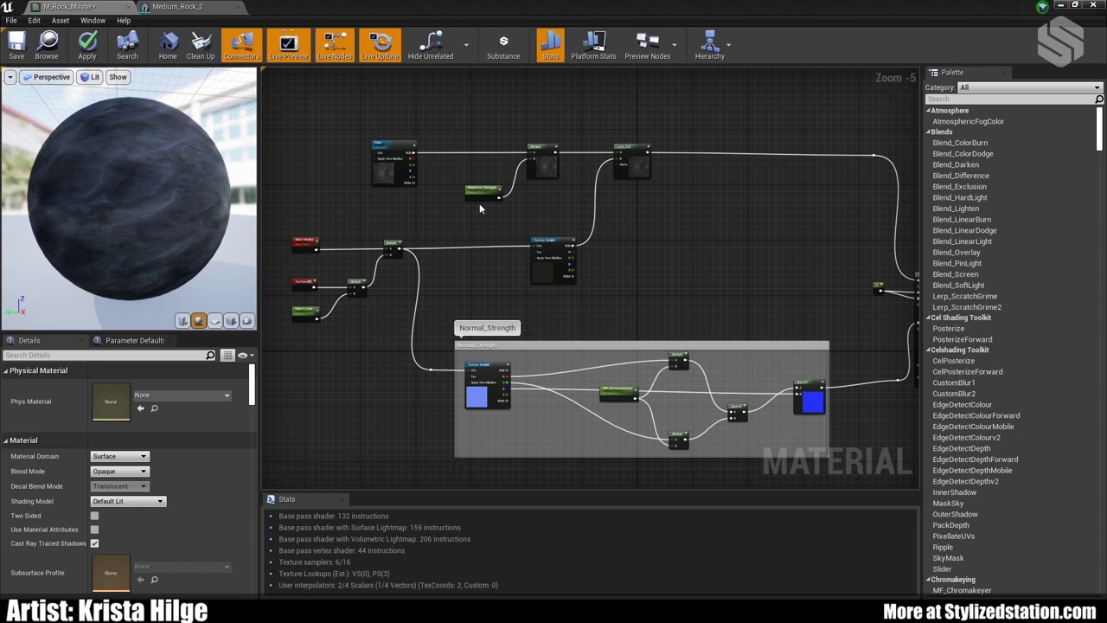
- Pan and zoom the M_Rock_Master graph to frame the Normal_Strength group's Multiply and Append nodes
scroll(479, 203, "up", 1)
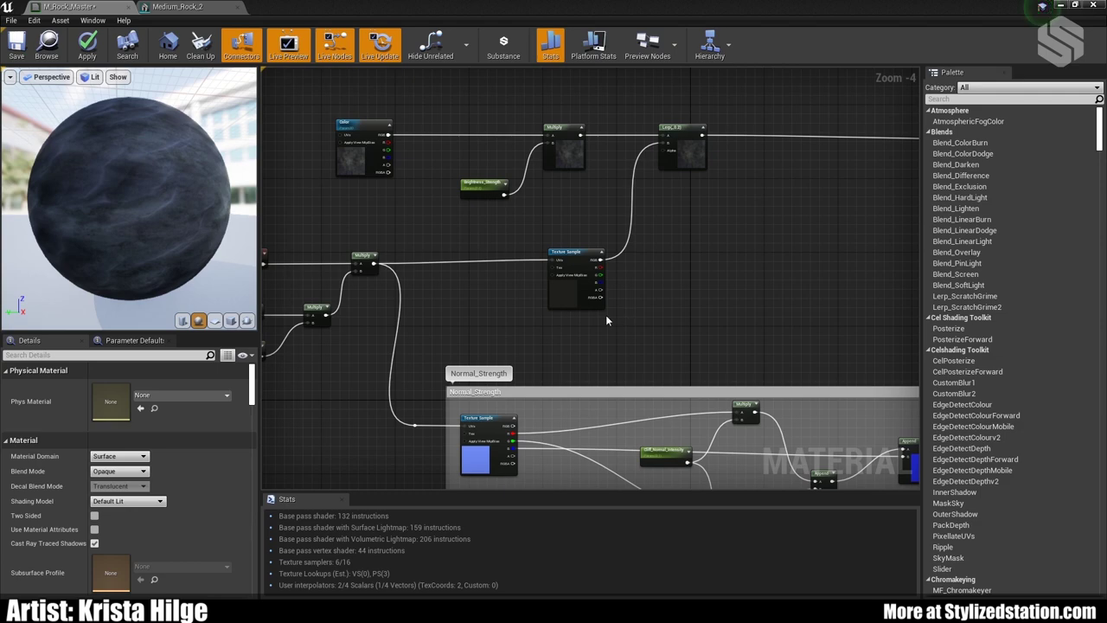
scroll(606, 315, "down", 1)
right_click_drag(606, 315, 611, 191)
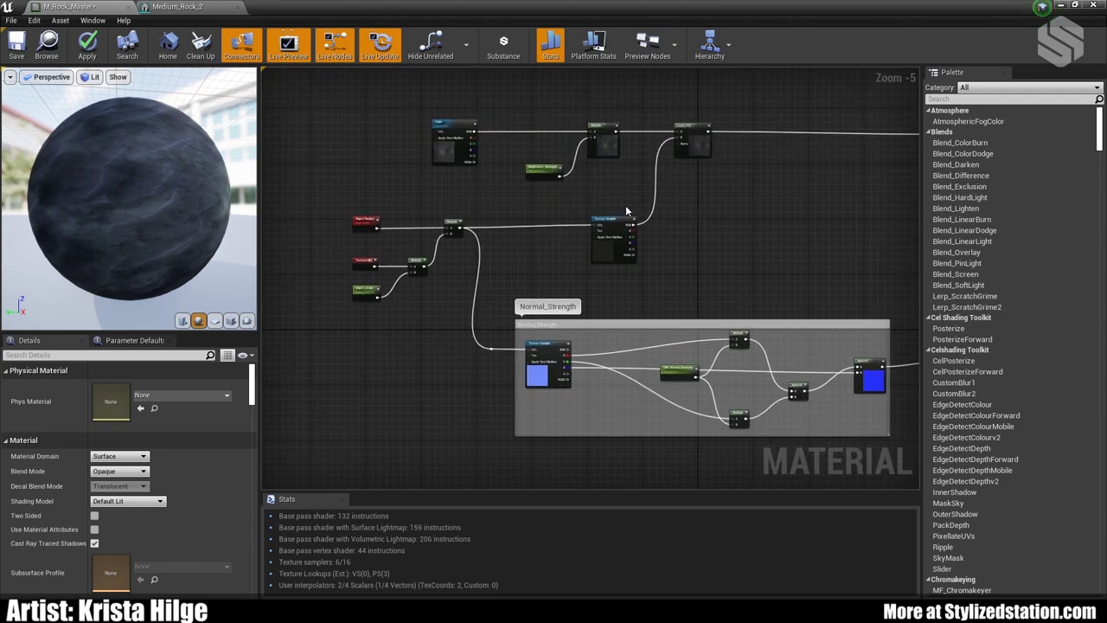
scroll(603, 275, "up", 1)
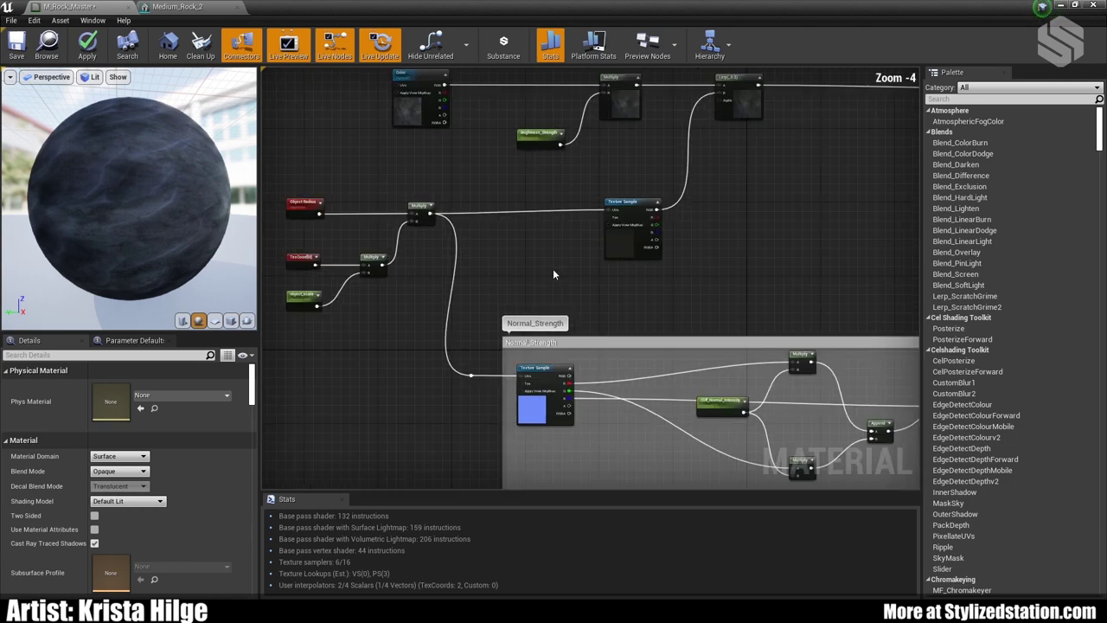
right_click_drag(553, 262, 630, 256)
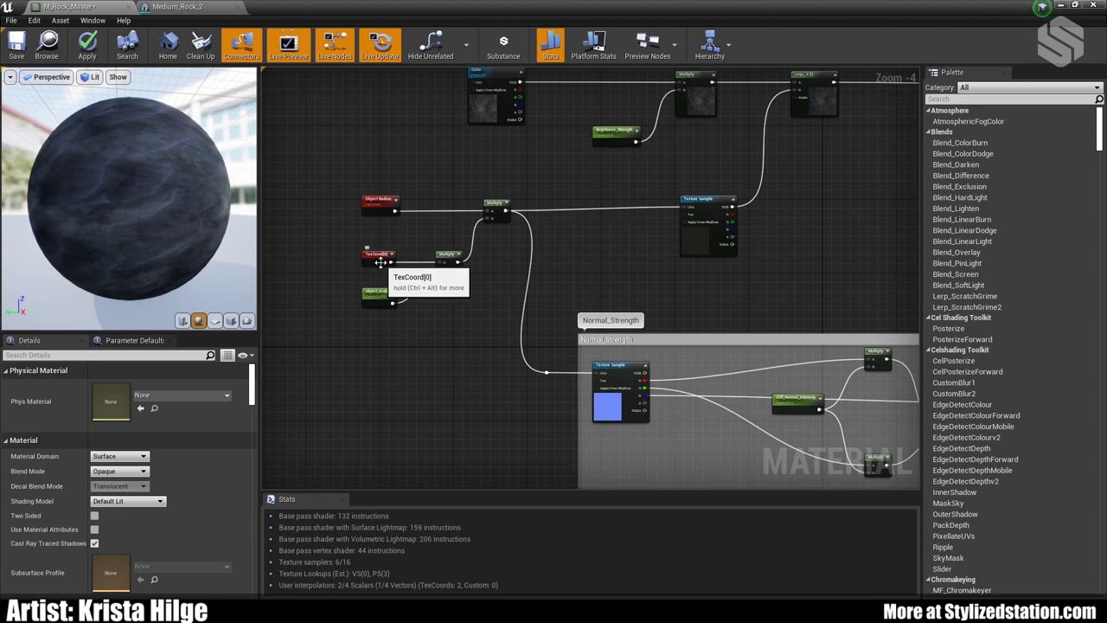
scroll(380, 262, "up", 1)
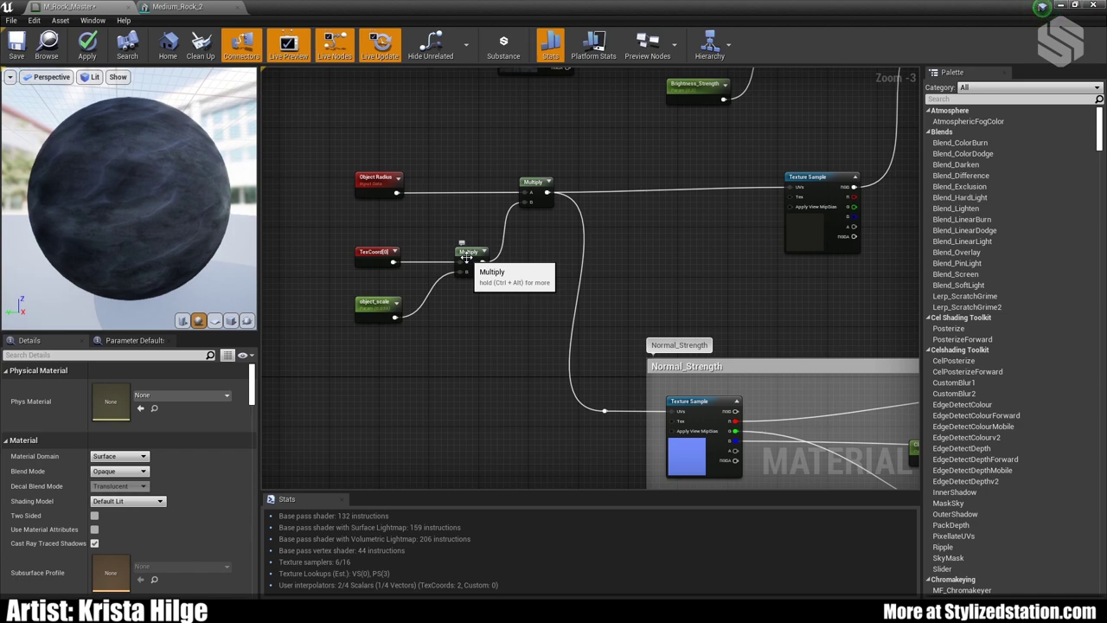
right_click_drag(521, 253, 490, 279)
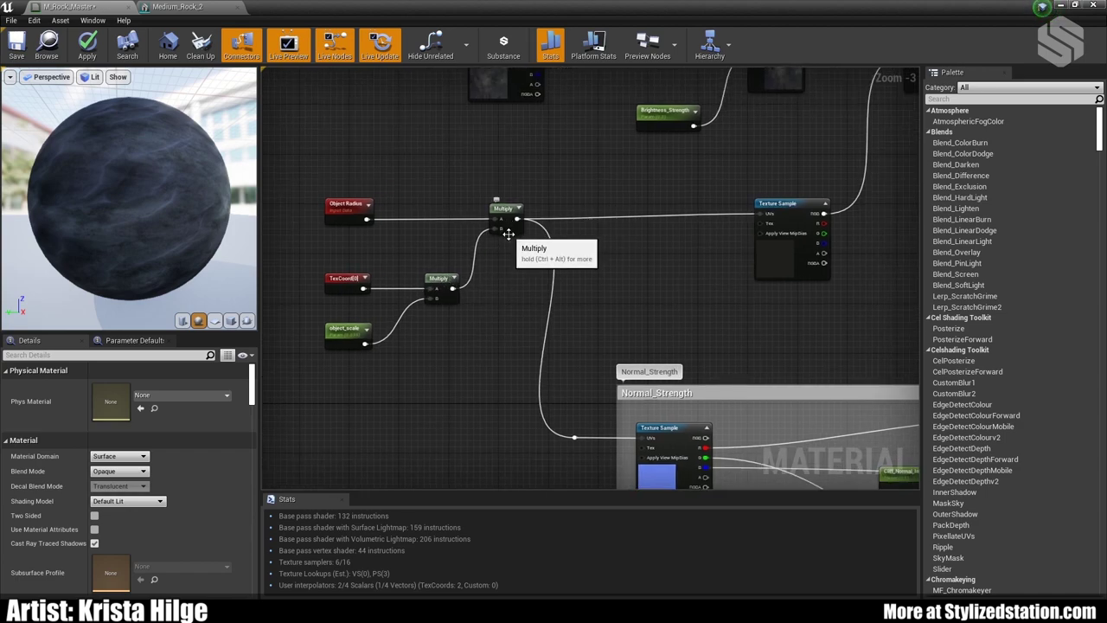
right_click_drag(507, 287, 440, 231)
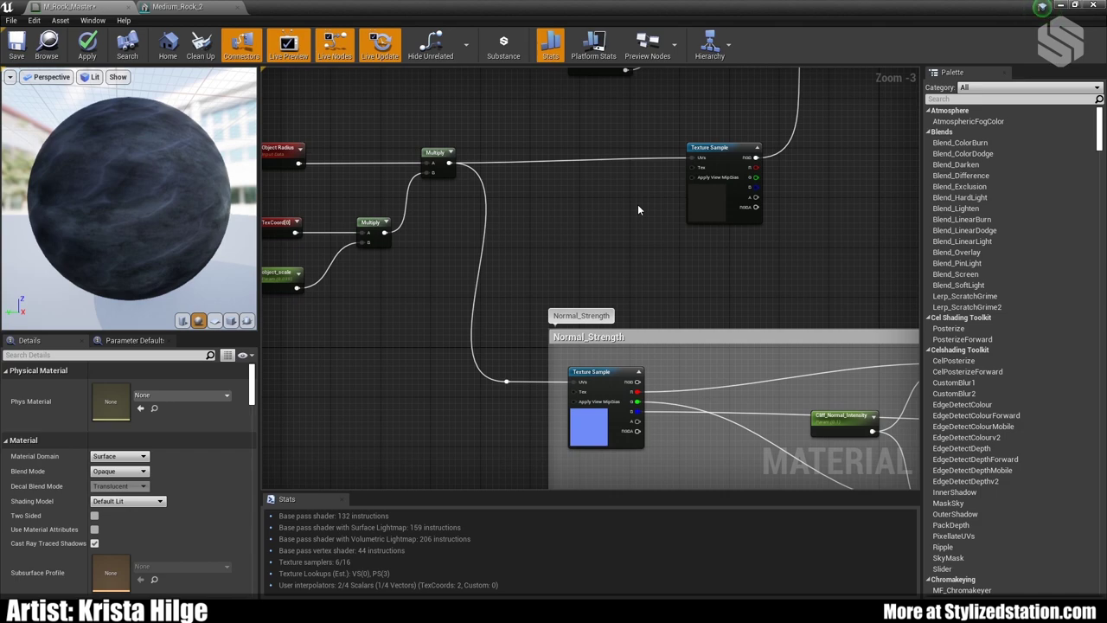
right_click_drag(656, 187, 618, 160)
left_click_drag(686, 129, 648, 135)
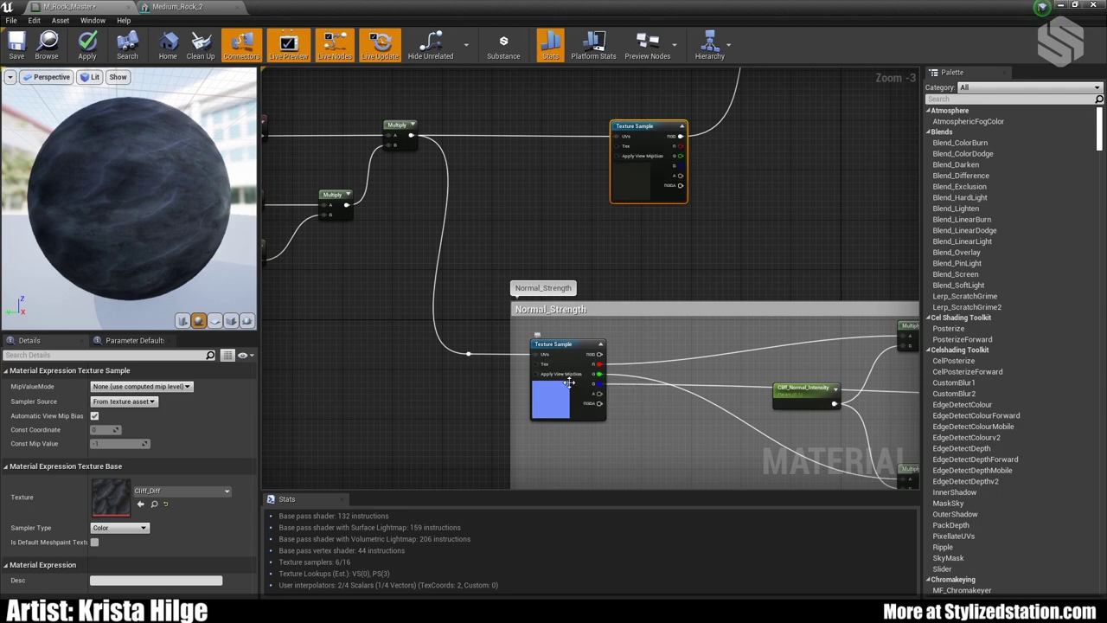
right_click_drag(672, 274, 437, 216)
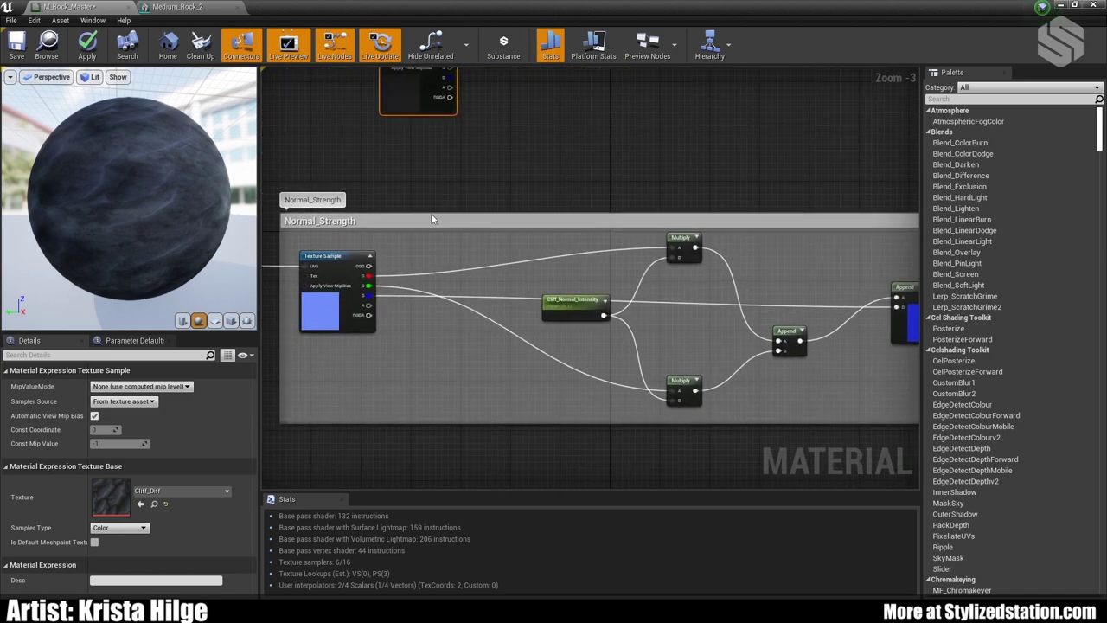
- Pan the graph along the normal output to the M_Rock_Master result node
scroll(451, 288, "down", 1)
scroll(451, 288, "up", 1)
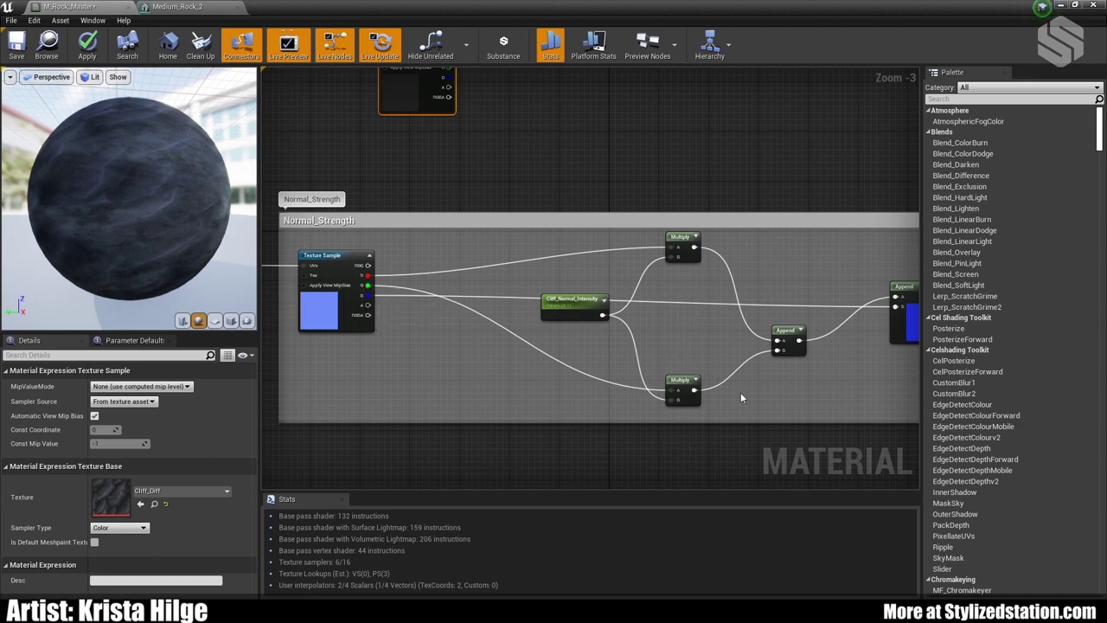
right_click_drag(807, 365, 636, 321)
scroll(658, 351, "down", 1)
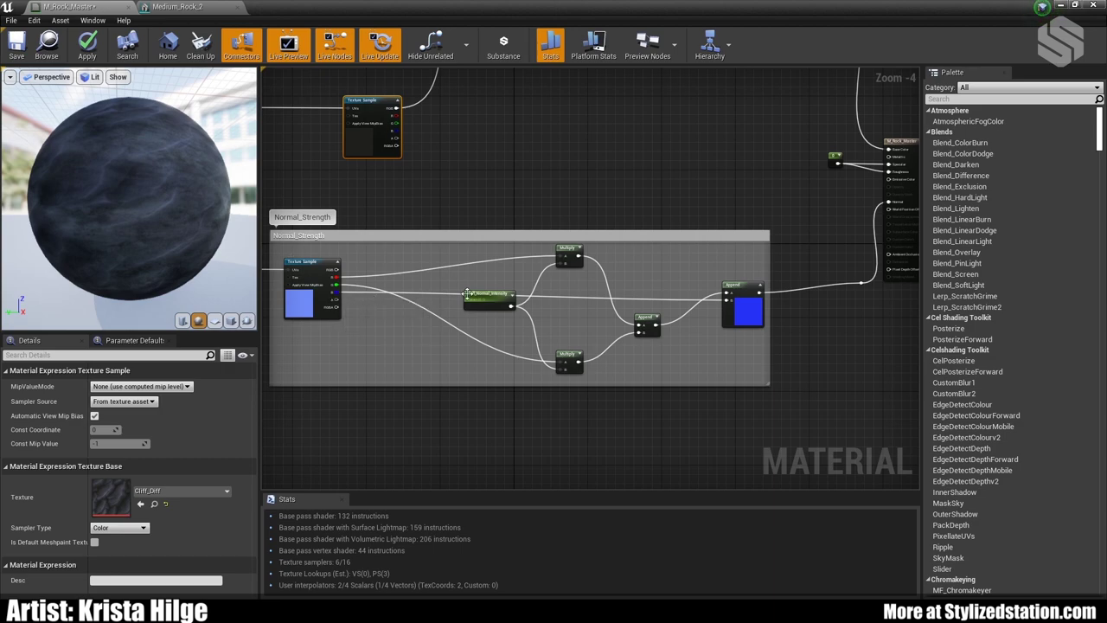
right_click_drag(781, 302, 684, 339)
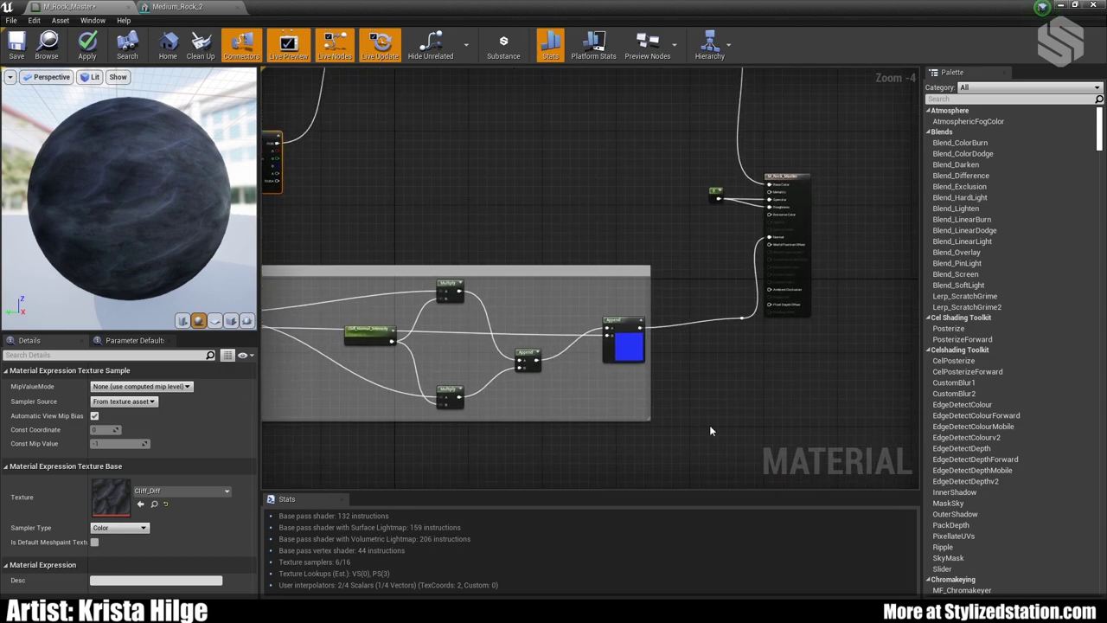
scroll(748, 386, "up", 2)
right_click_drag(773, 170, 729, 217)
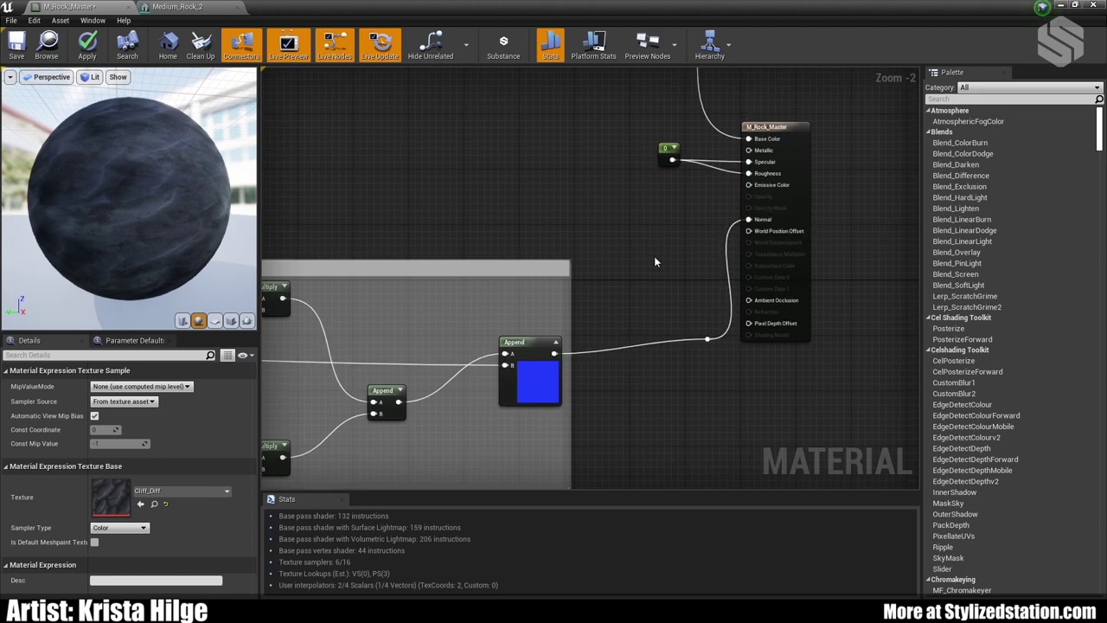
right_click_drag(588, 221, 637, 299)
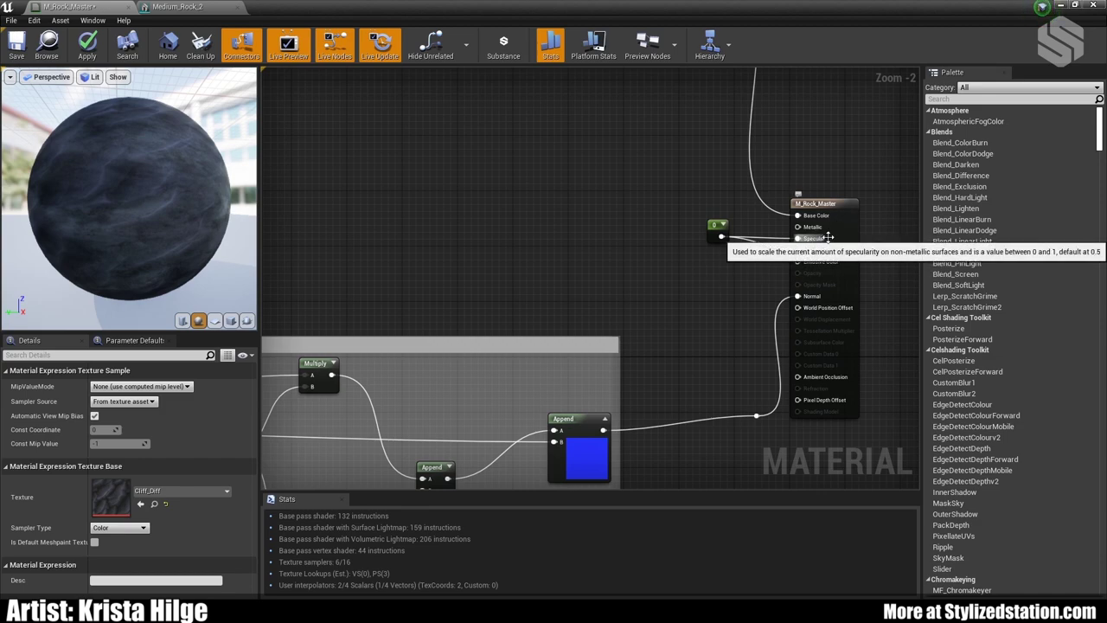
- Zoom out and minimize the material editor to return to the island level
scroll(659, 350, "down", 1)
scroll(659, 350, "down", 1)
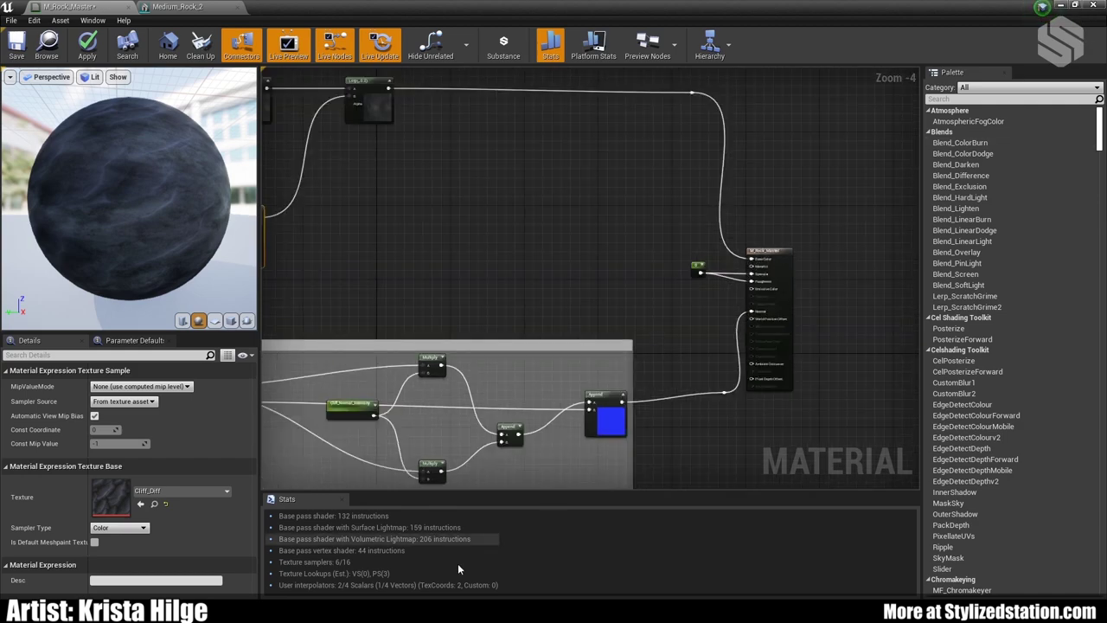
left_click(471, 616)
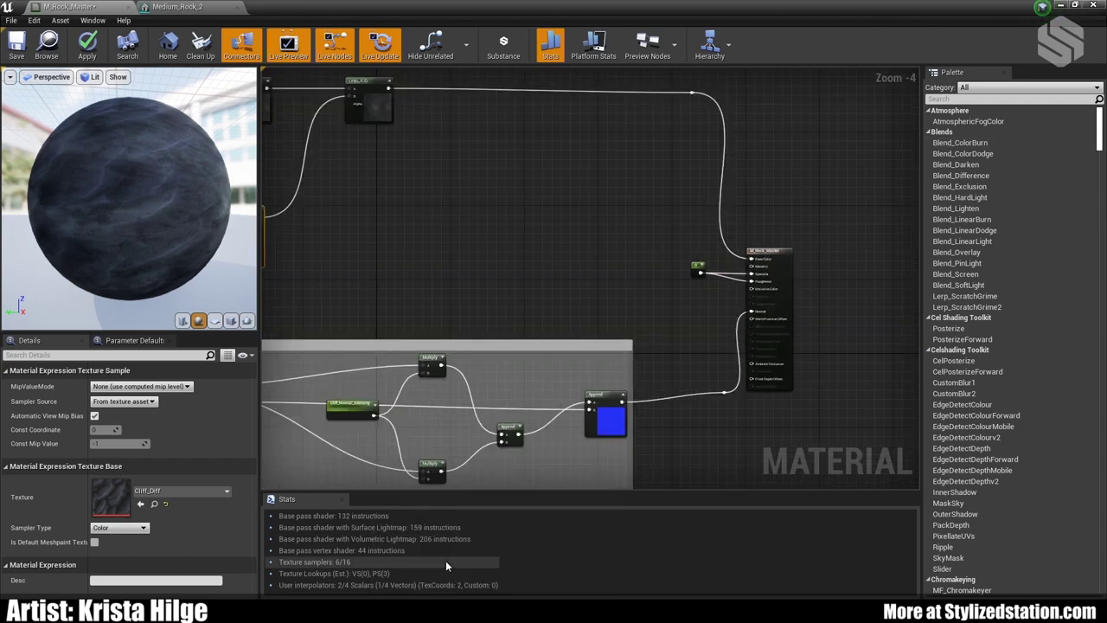
left_click(1060, 5)
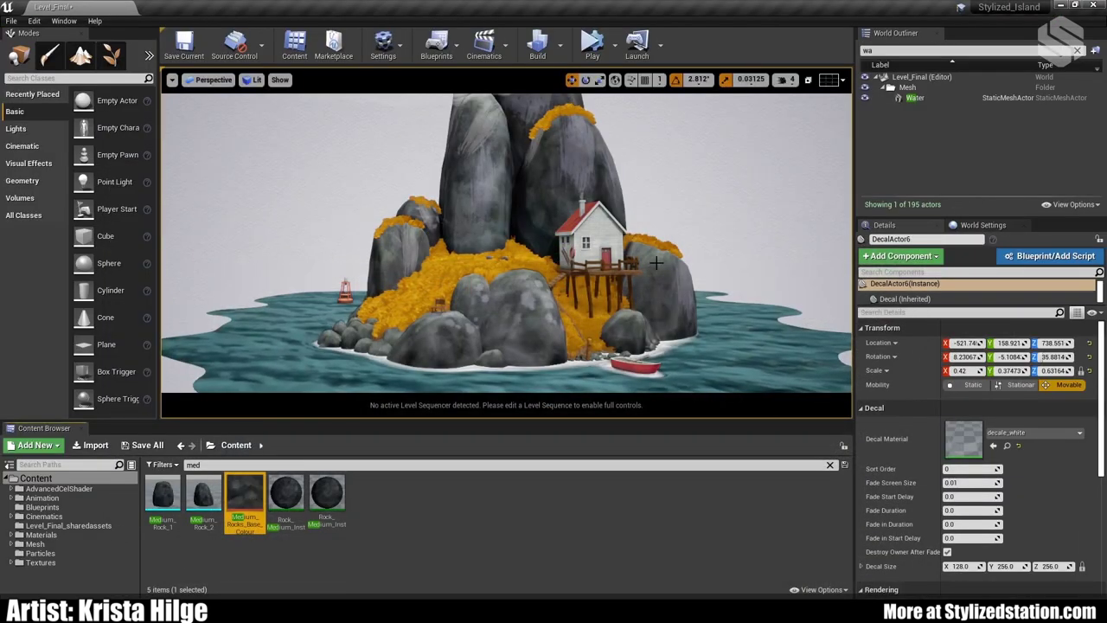
- Move the blue decal on the rock along Y and check it in game view
left_click(773, 186)
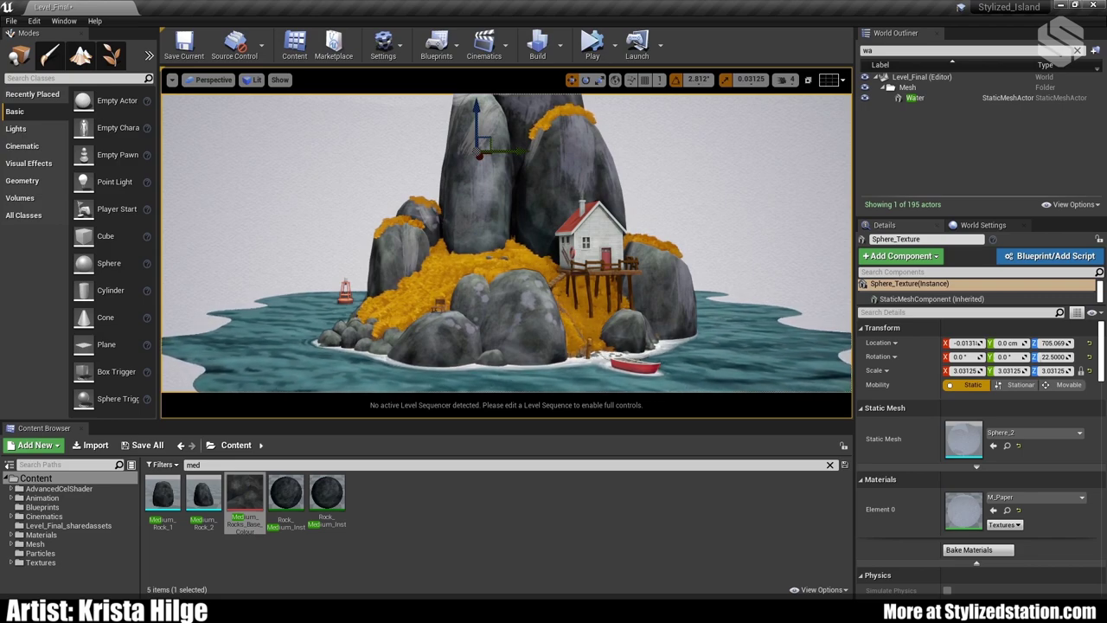
left_click(471, 234)
key("g")
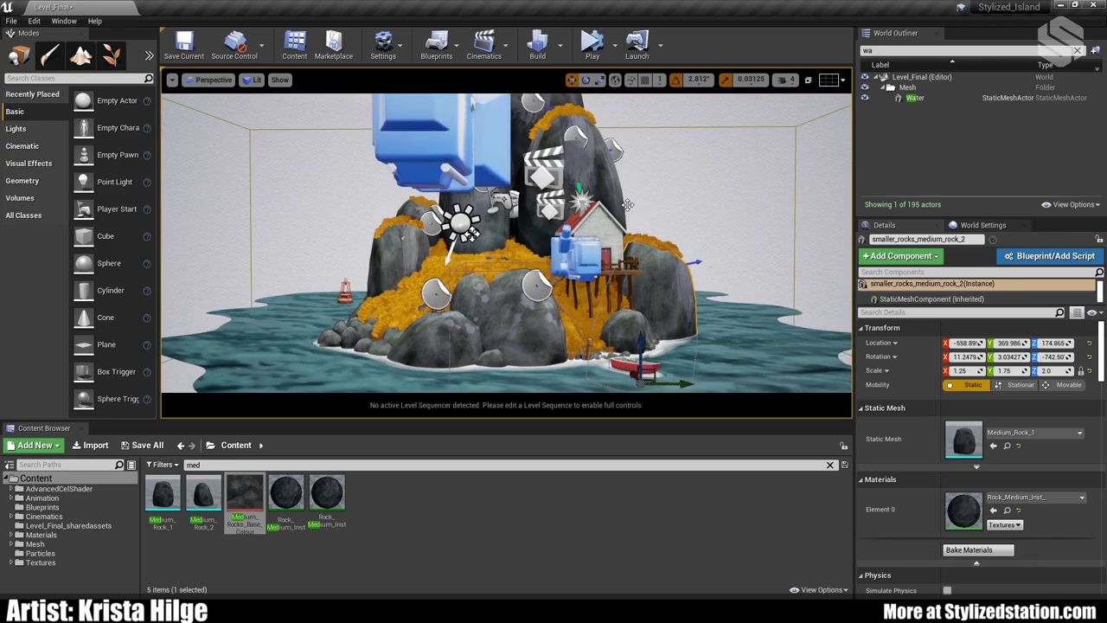
left_click(611, 147)
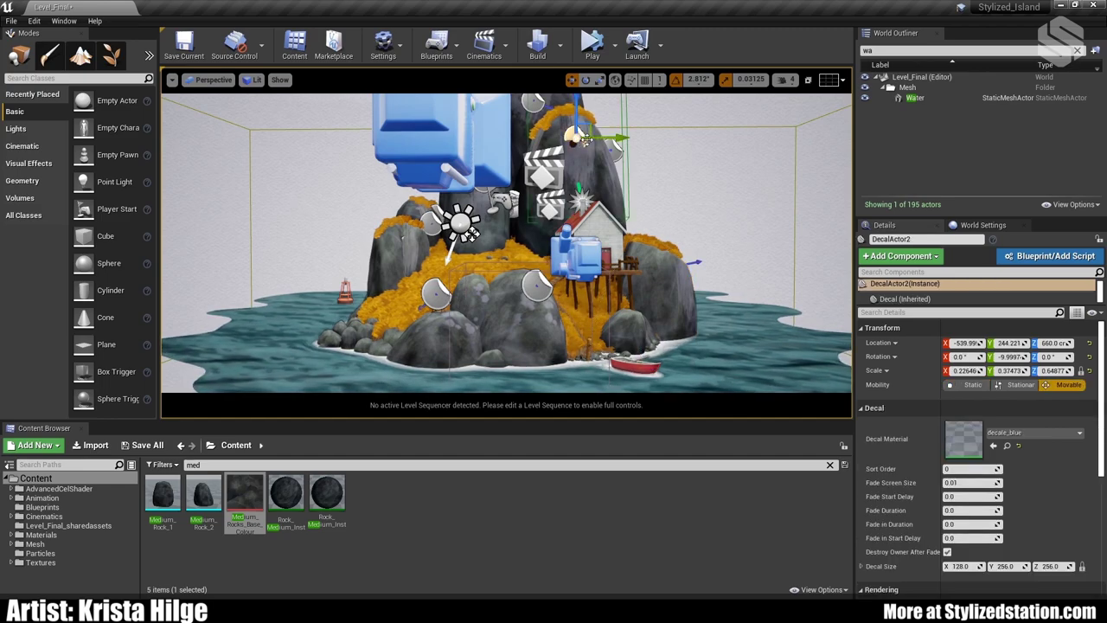
left_click_drag(642, 136, 611, 138)
key("g")
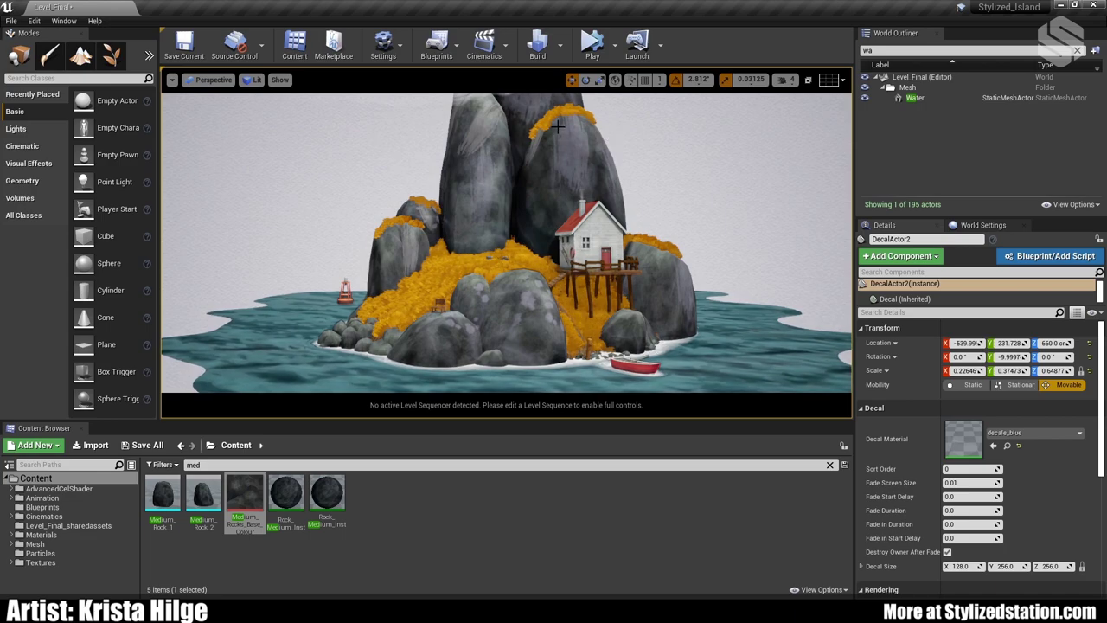
- Nudge the splotches decal slightly along Y and review the rocks in game view
key("g")
left_click(538, 293)
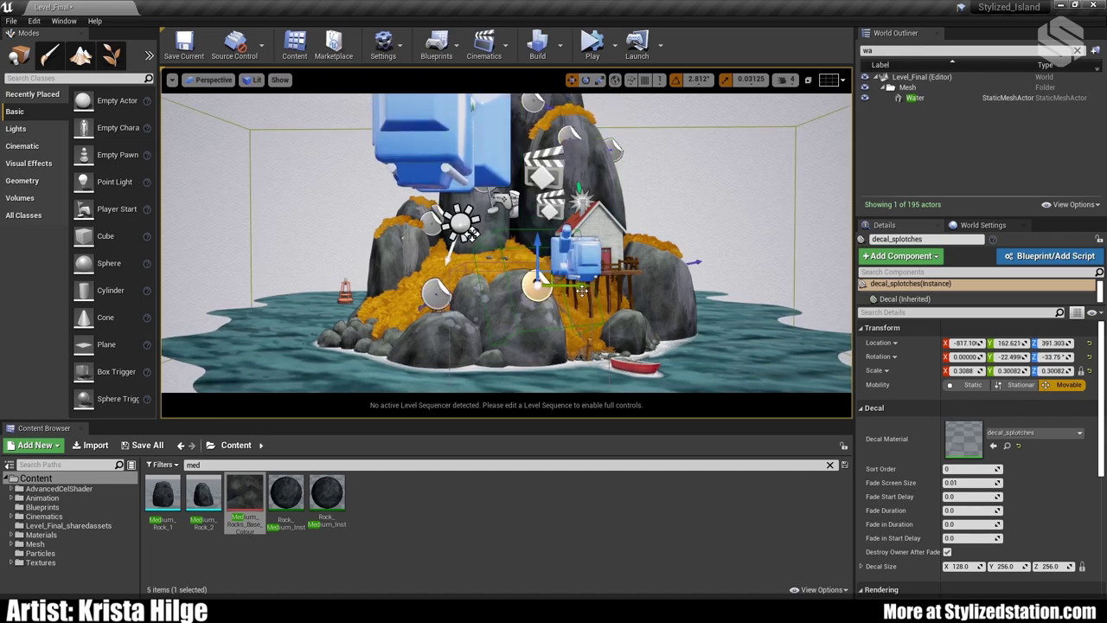
left_click_drag(581, 288, 580, 288)
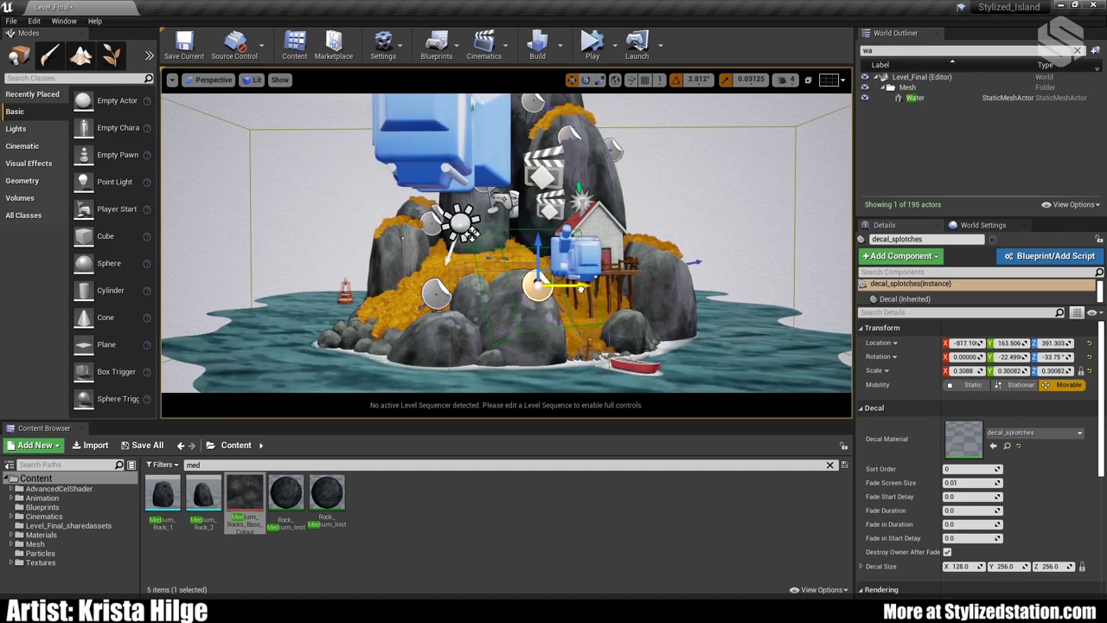
key("g")
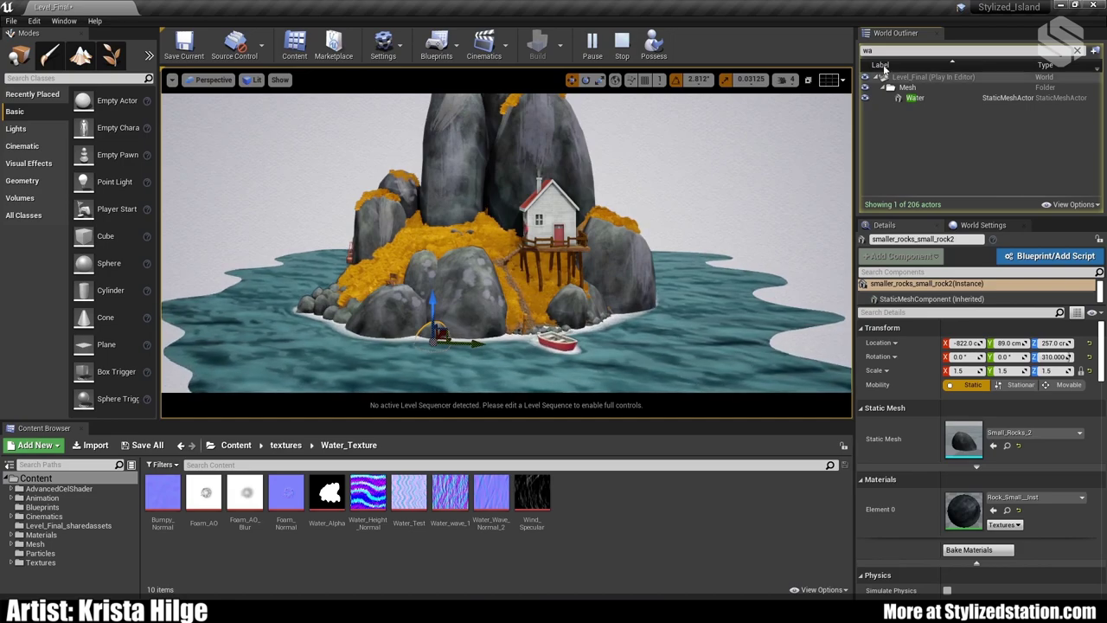
- Select the backdrop sphere, then bring the ArtStation stylized-water tutorial page forward
left_click(706, 216)
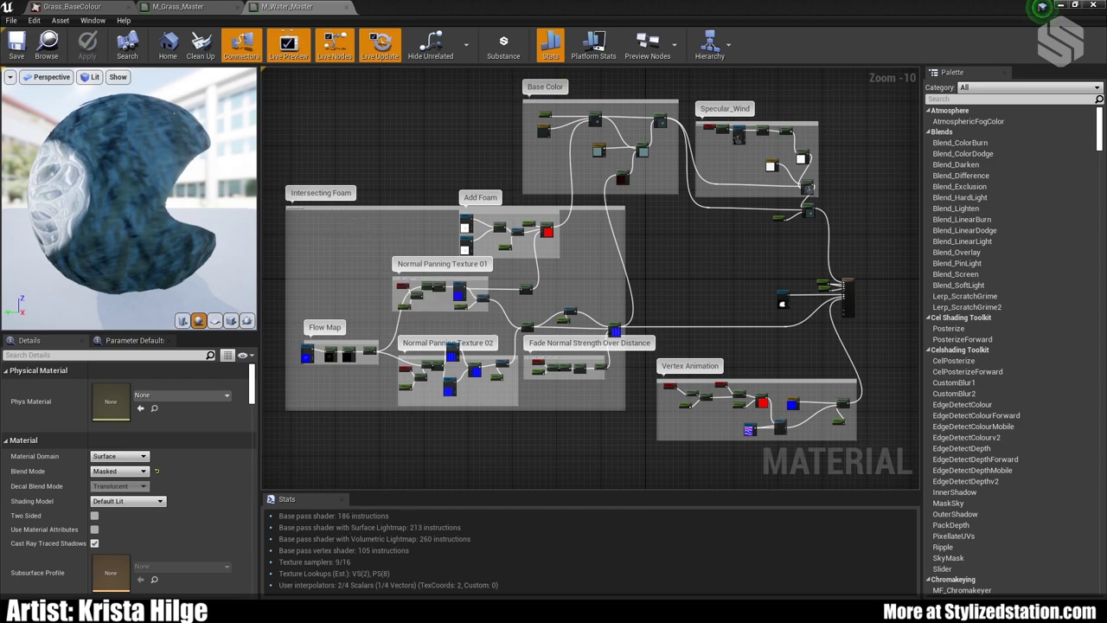
mouse_move(296, 615)
left_click(356, 564)
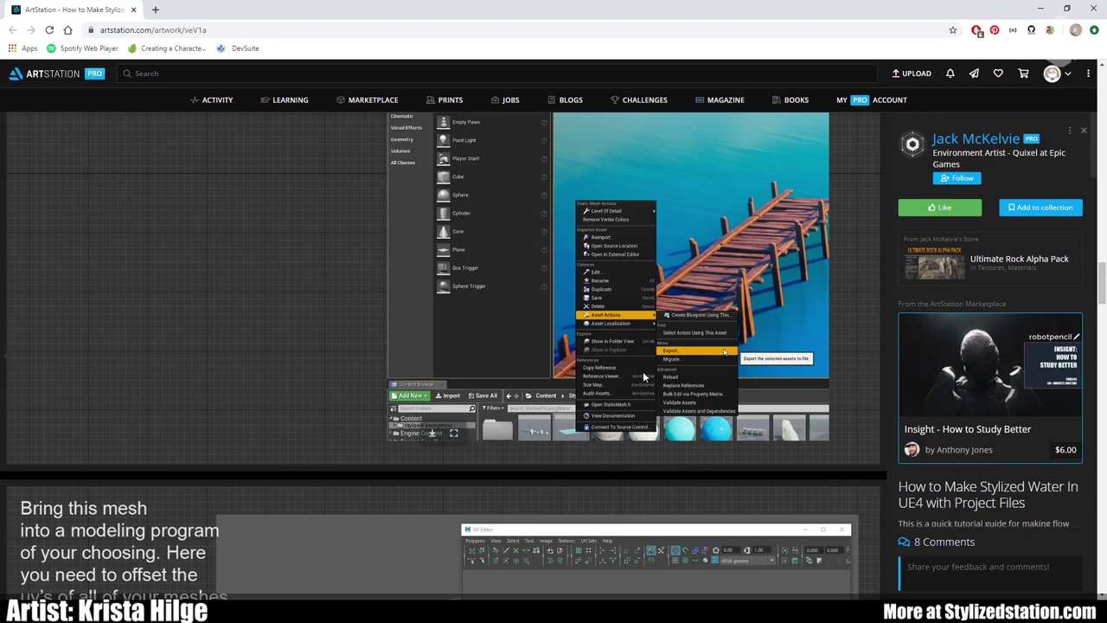
- Scroll past the Bitmap/Blur/Height to Normal image to the M_StylizedFlowingWater_01 graph screenshot
scroll(671, 353, "up", 20)
scroll(672, 357, "up", 5)
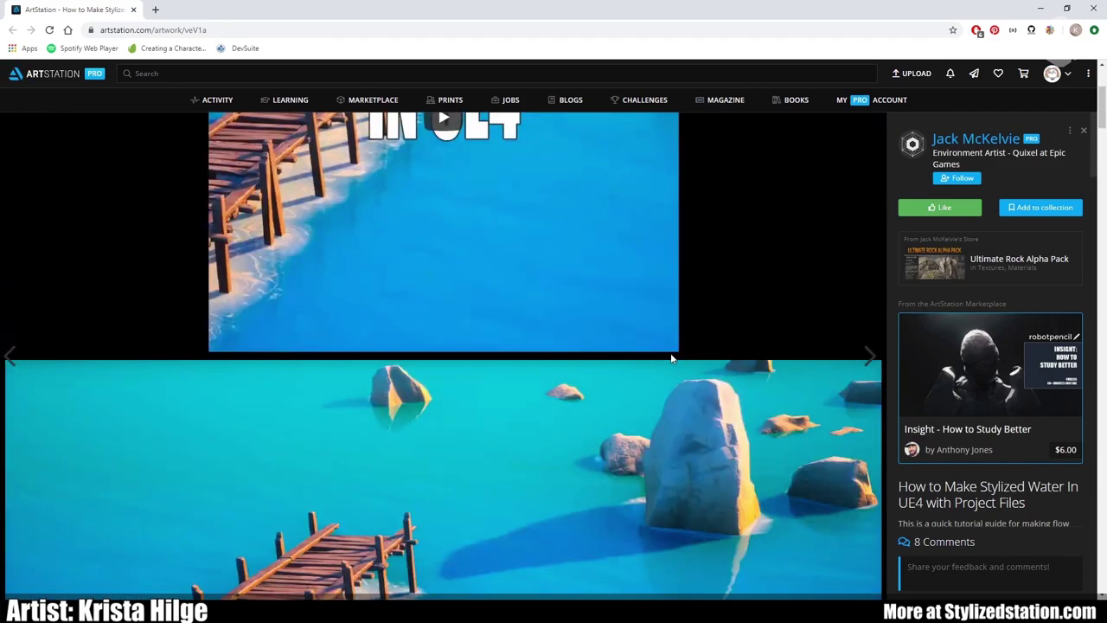
scroll(671, 357, "up", 3)
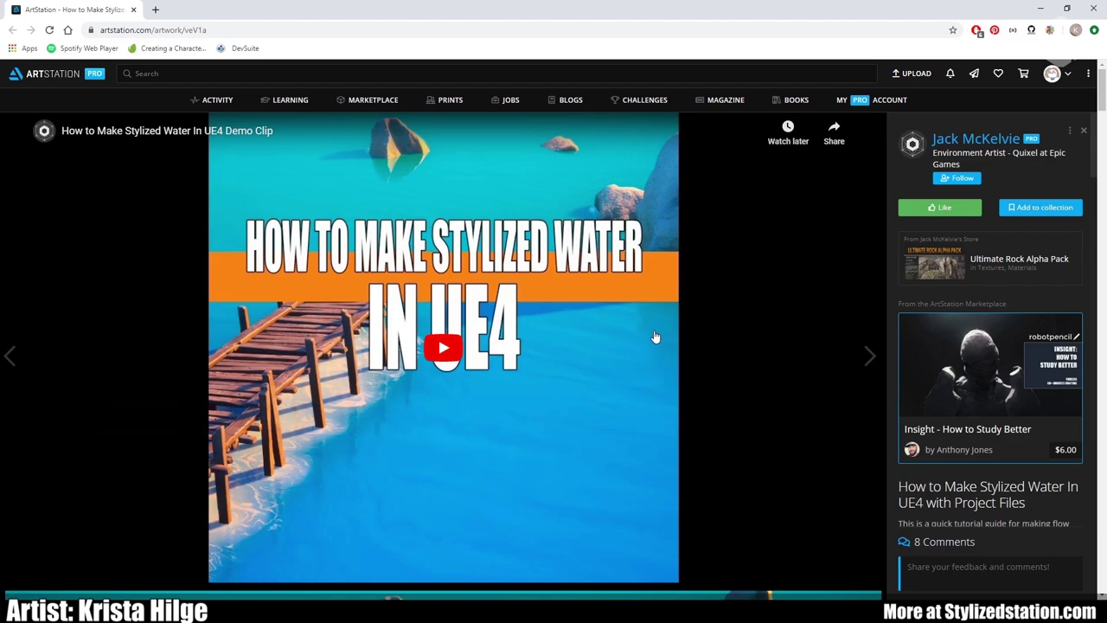
scroll(655, 337, "down", 5)
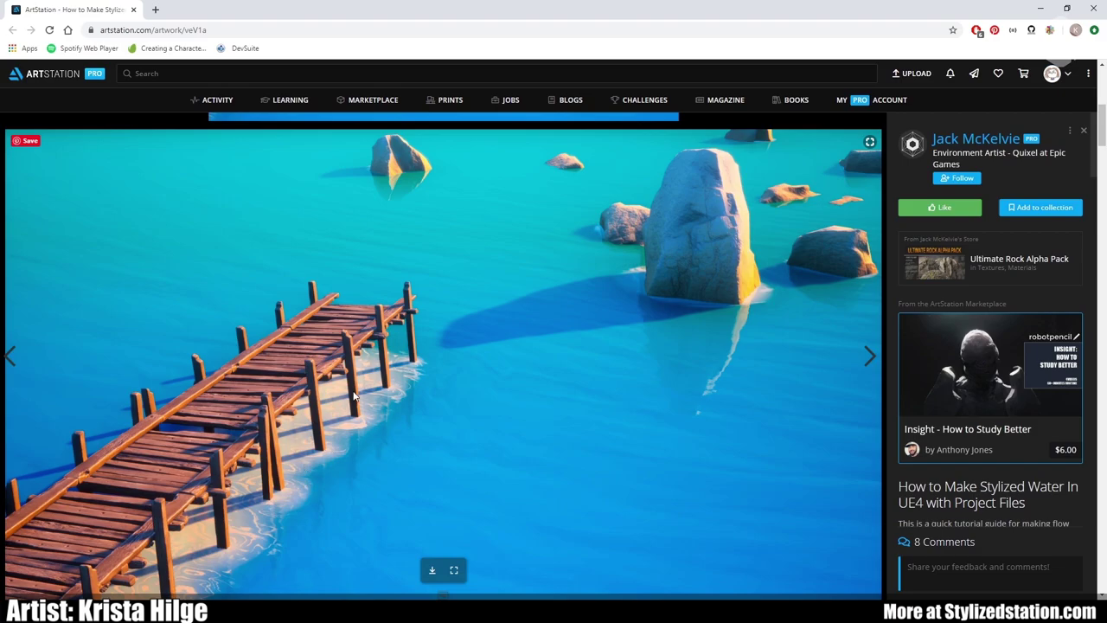
scroll(383, 440, "down", 3)
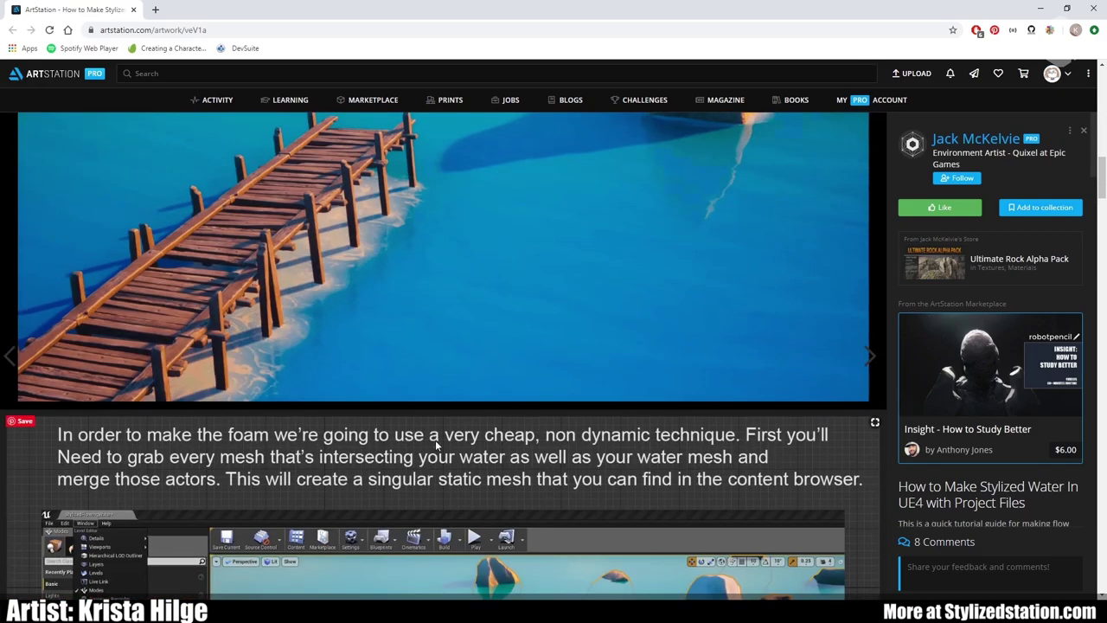
scroll(464, 453, "down", 15)
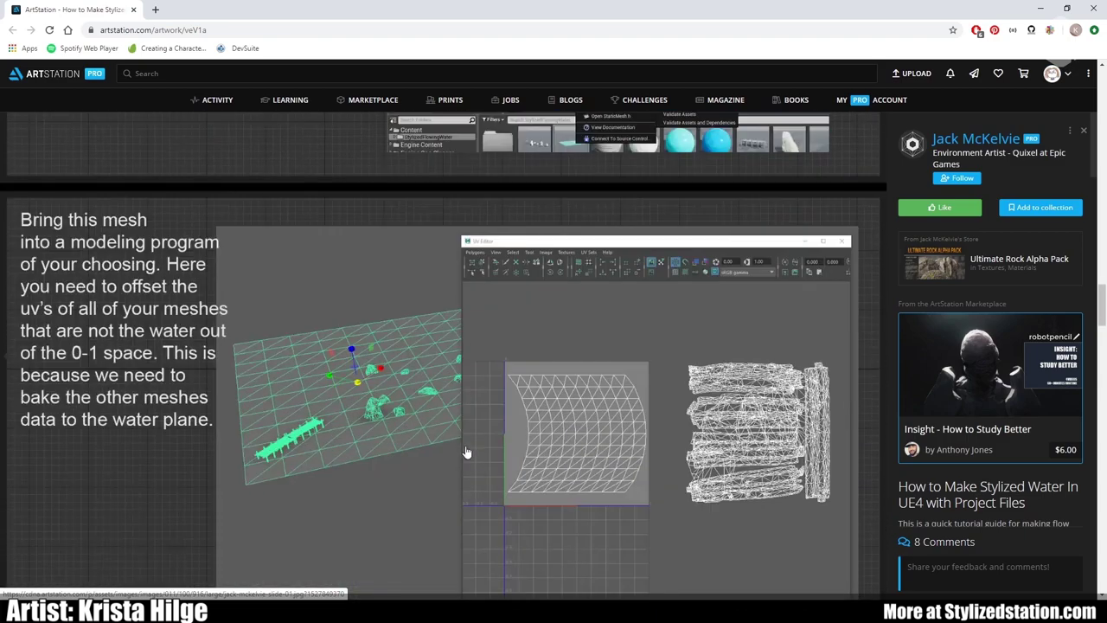
scroll(466, 445, "down", 3)
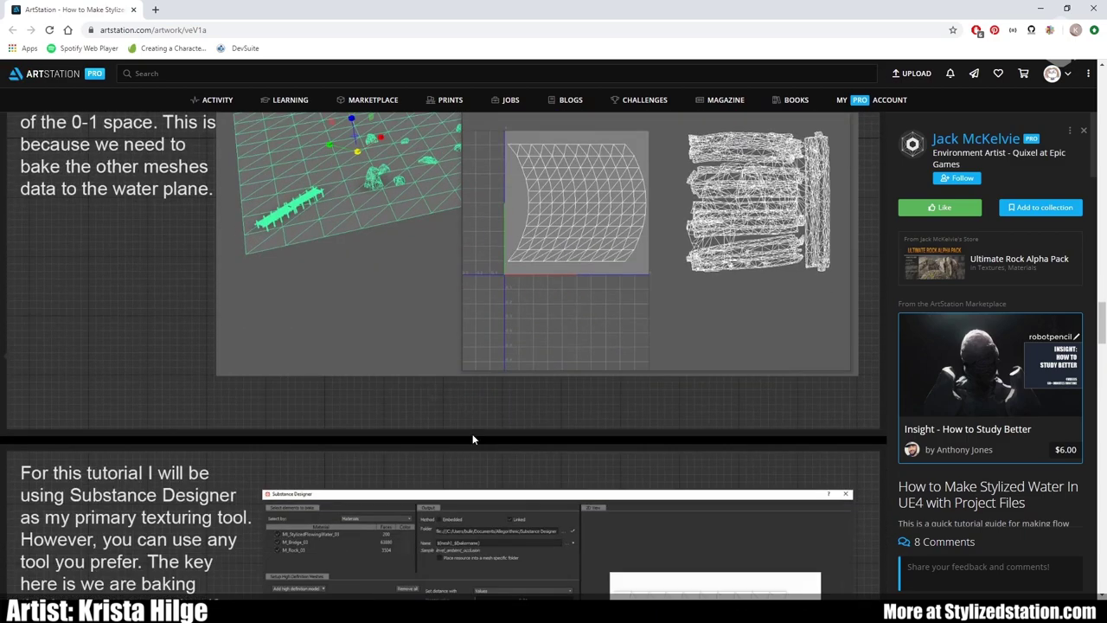
scroll(472, 440, "down", 2)
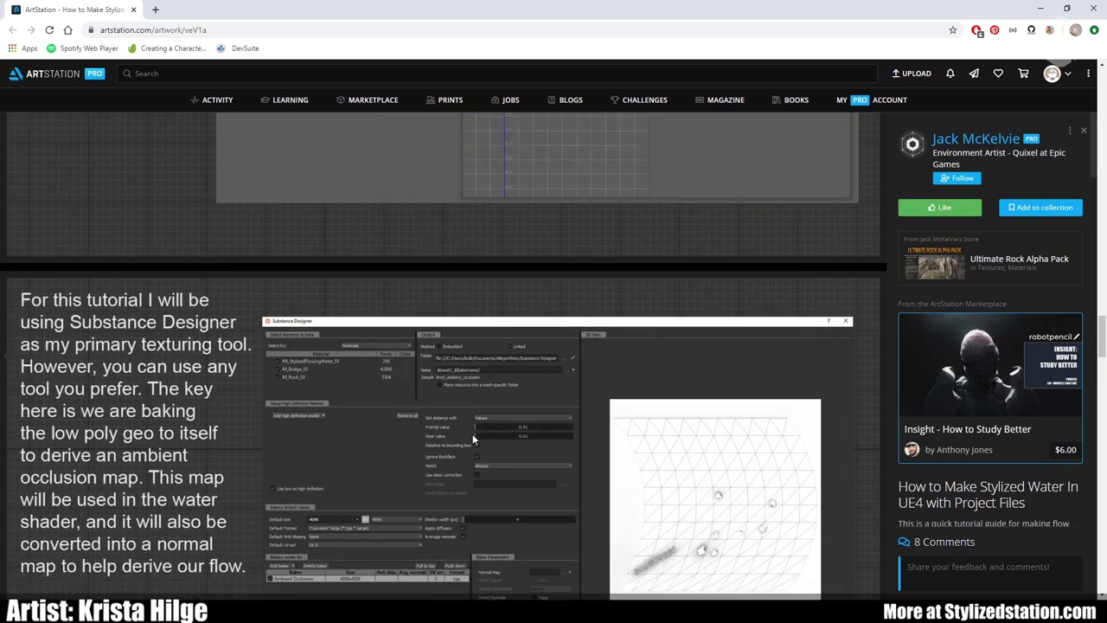
scroll(472, 439, "down", 1)
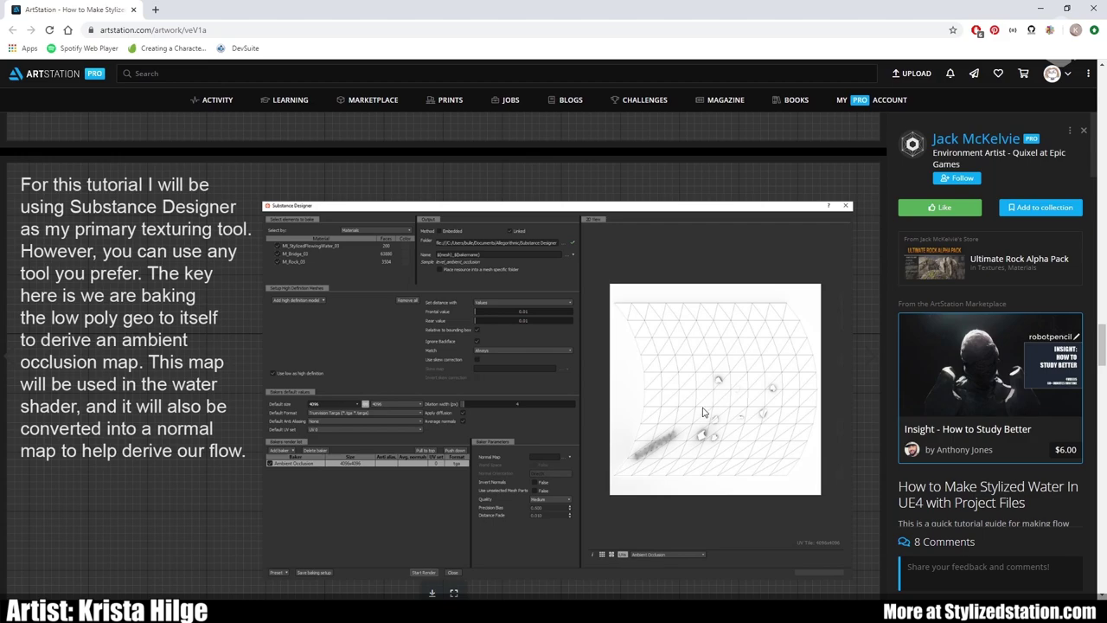
scroll(709, 406, "down", 1)
scroll(713, 404, "down", 2)
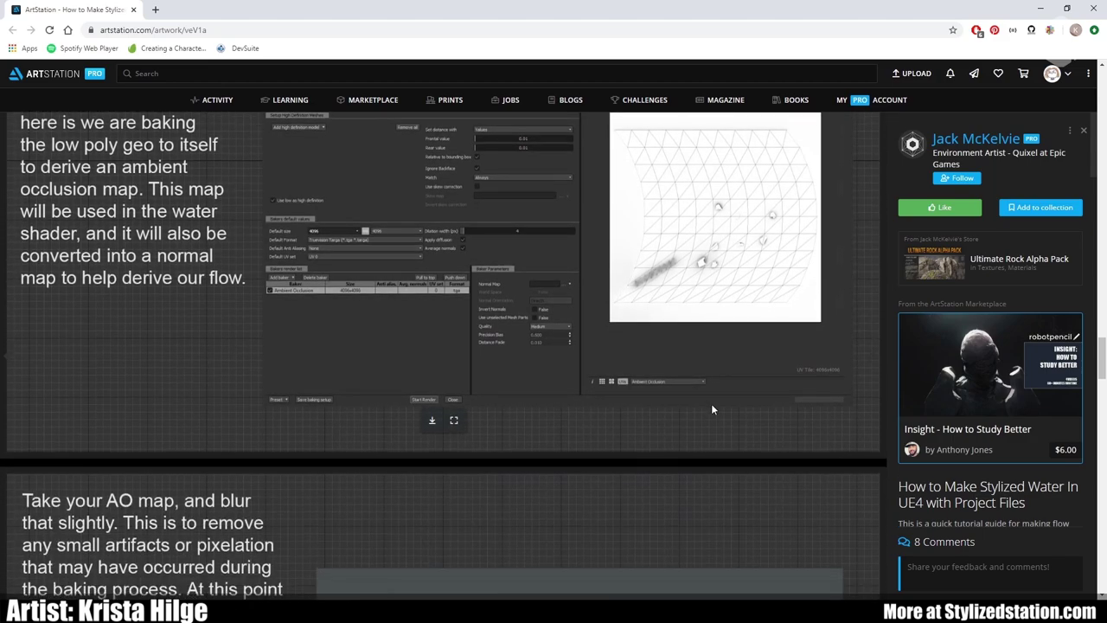
scroll(712, 409, "down", 1)
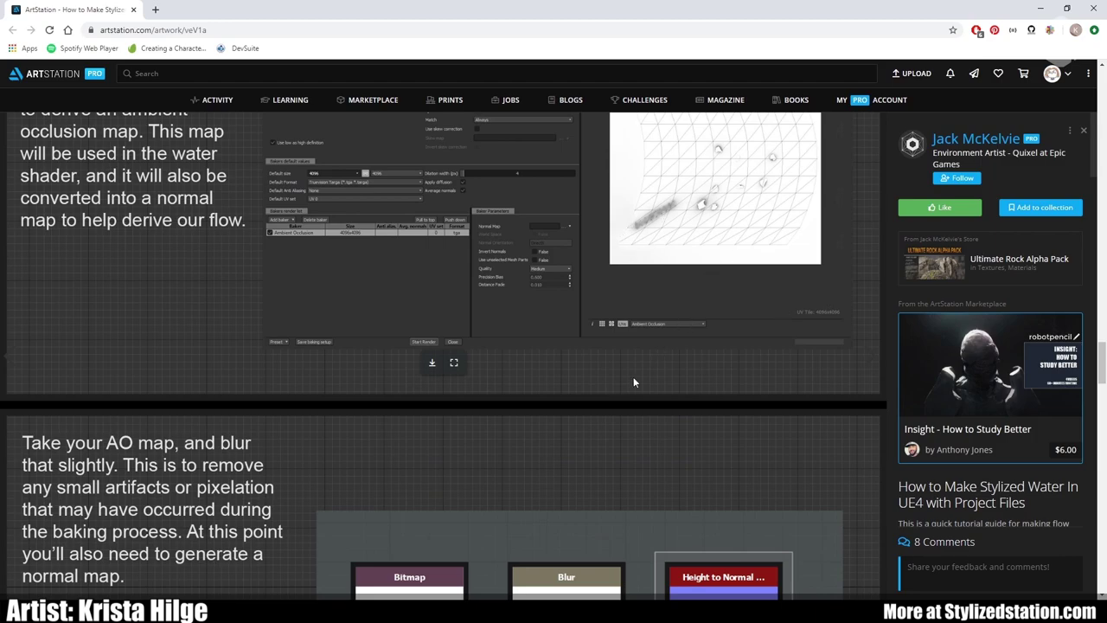
scroll(658, 447, "down", 3)
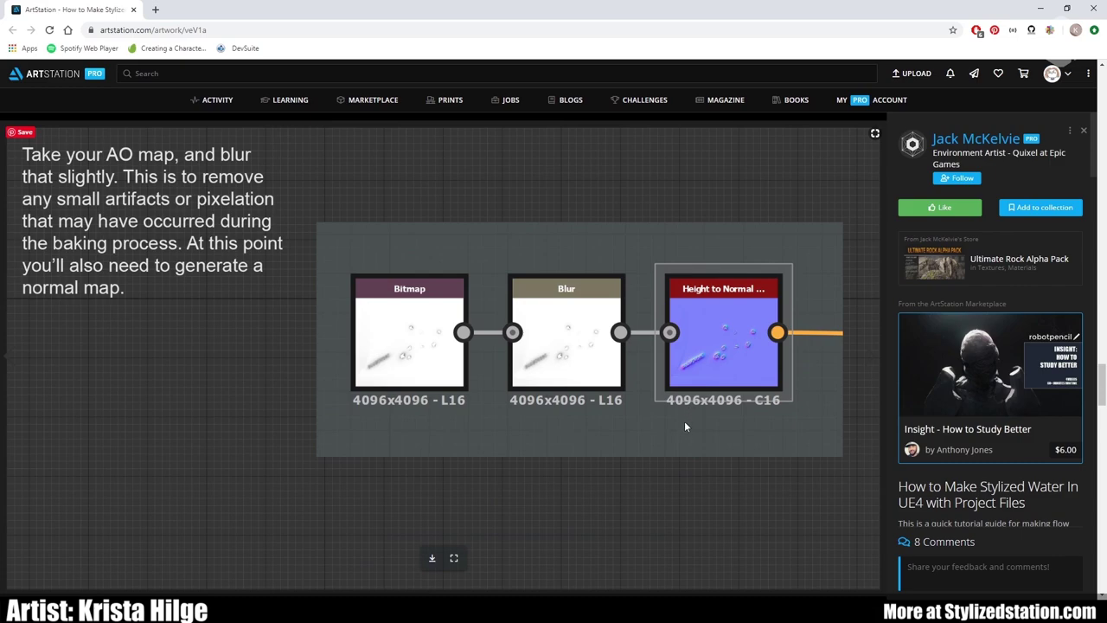
scroll(684, 422, "down", 1)
scroll(684, 423, "down", 4)
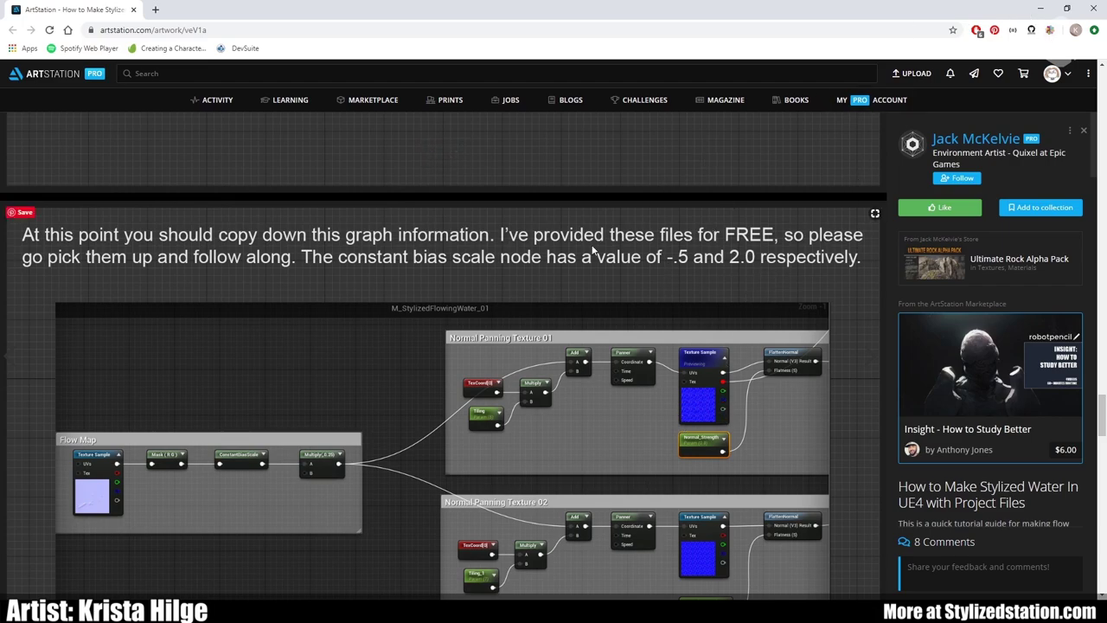
- Return to M_Water_Master and inspect the Flow Map texture sample's settings
left_click(1040, 8)
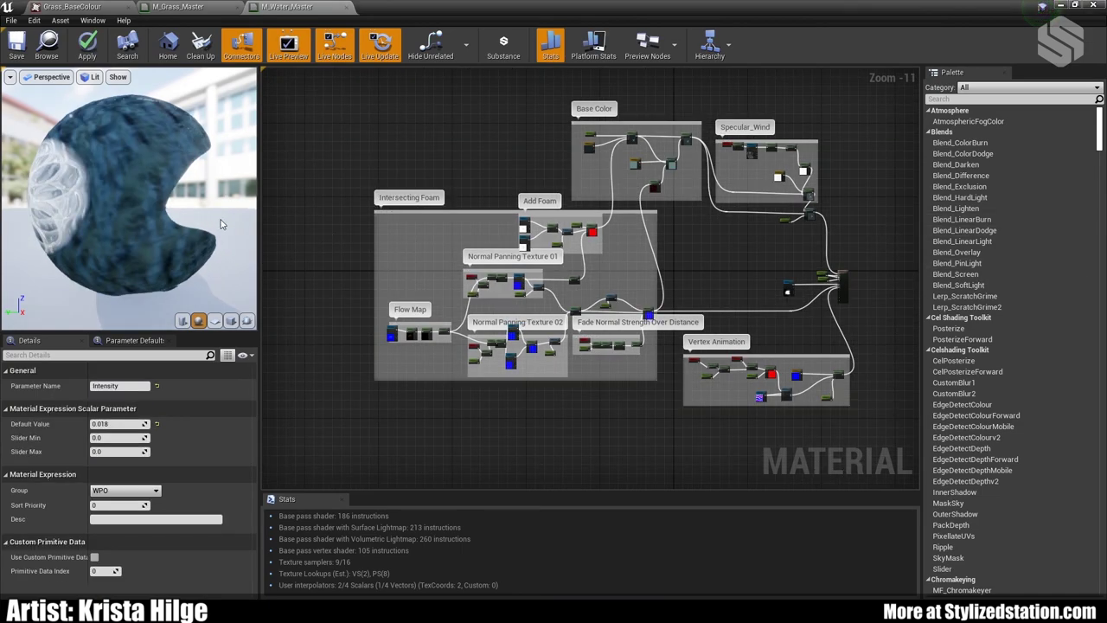
scroll(507, 378, "up", 1)
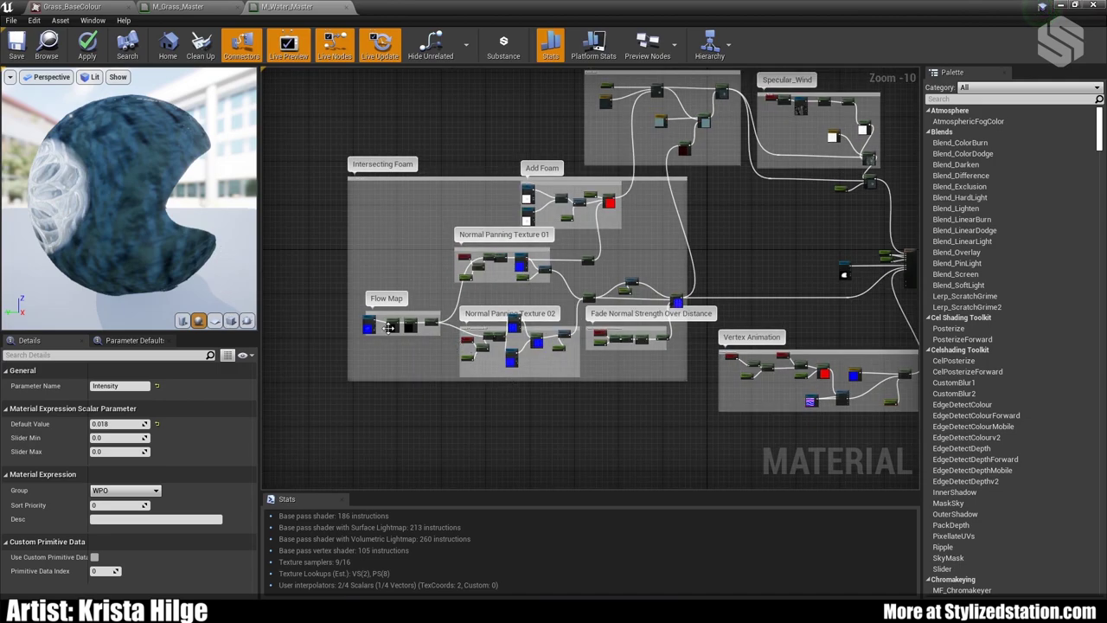
scroll(382, 334, "up", 1)
scroll(376, 343, "up", 1)
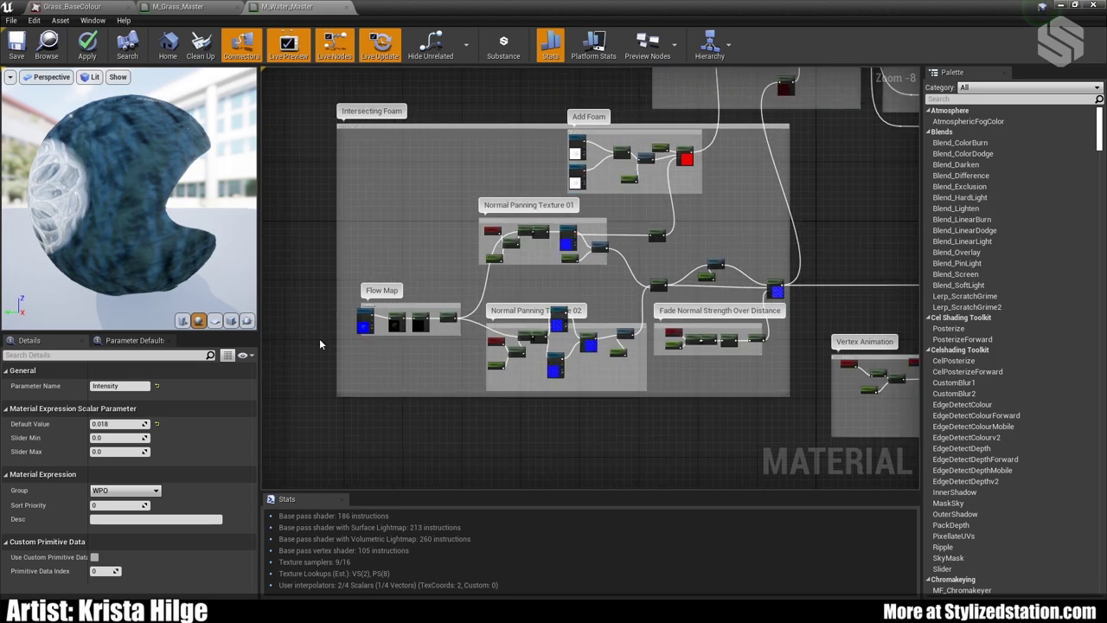
scroll(319, 343, "up", 3)
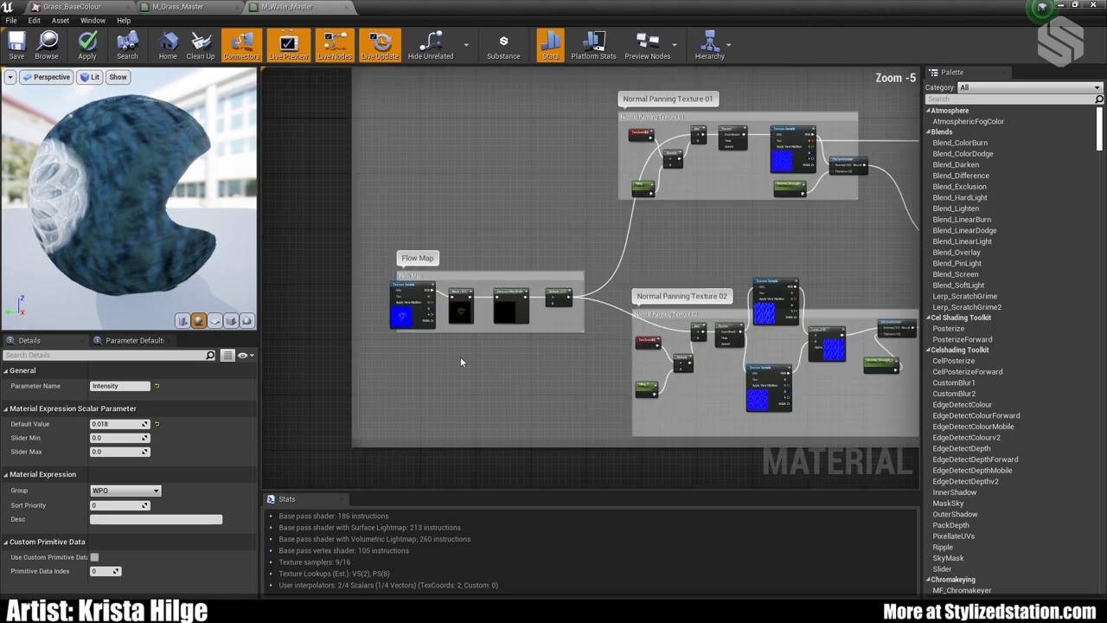
left_click(402, 304)
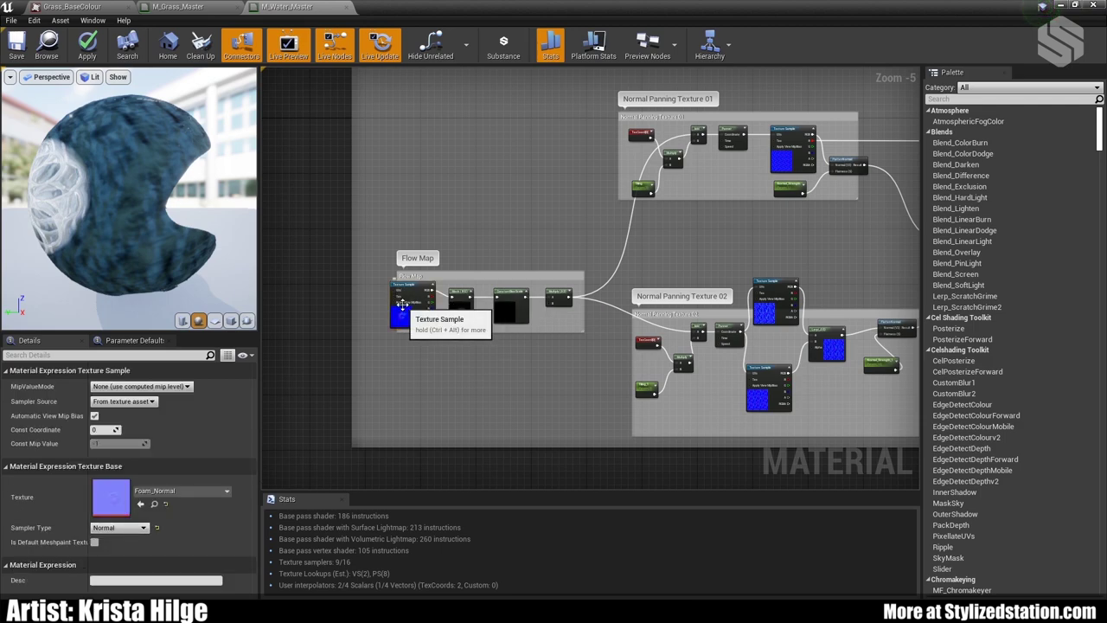
- Pan across the normal panning nodes to the Fade Normal Strength Over Distance section
right_click_drag(513, 361, 383, 376)
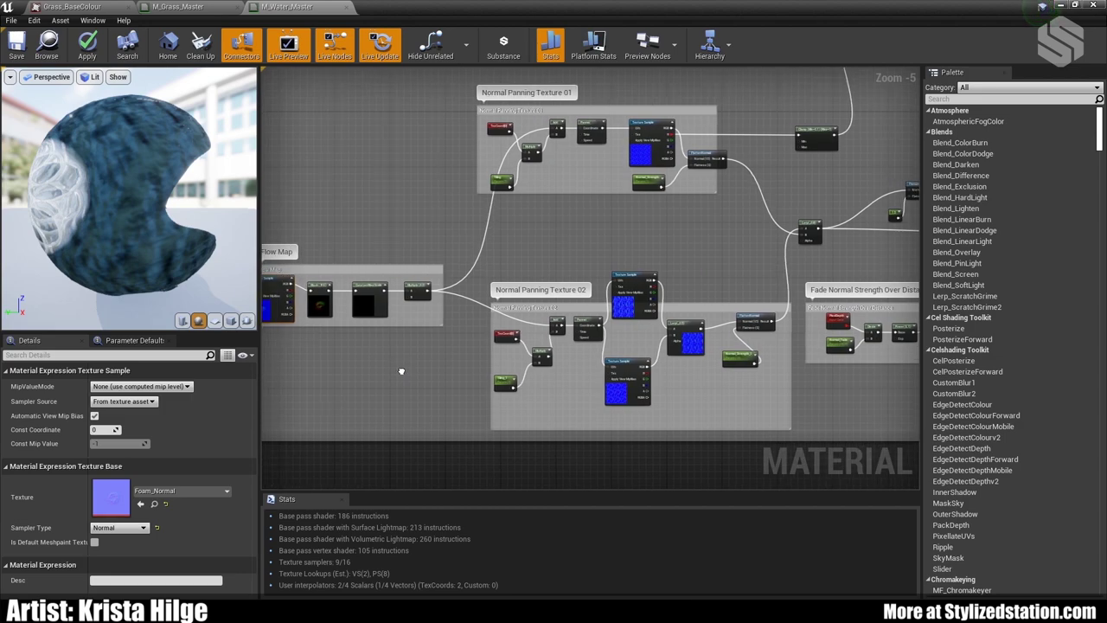
right_click_drag(706, 258, 621, 238)
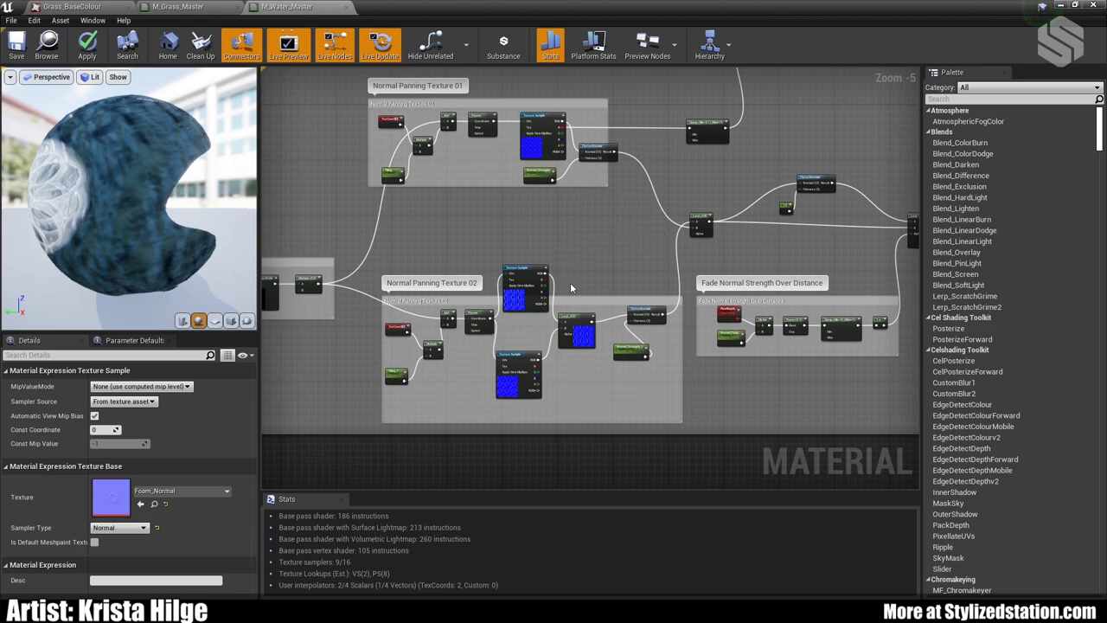
right_click_drag(658, 261, 697, 285)
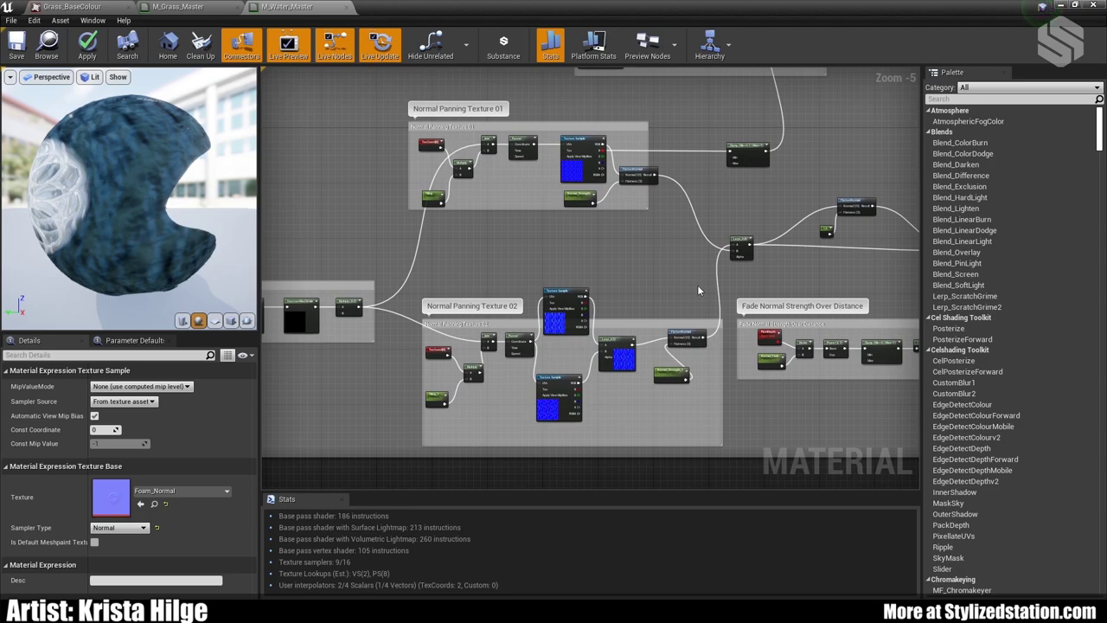
scroll(614, 295, "up", 1)
right_click_drag(697, 310, 590, 287)
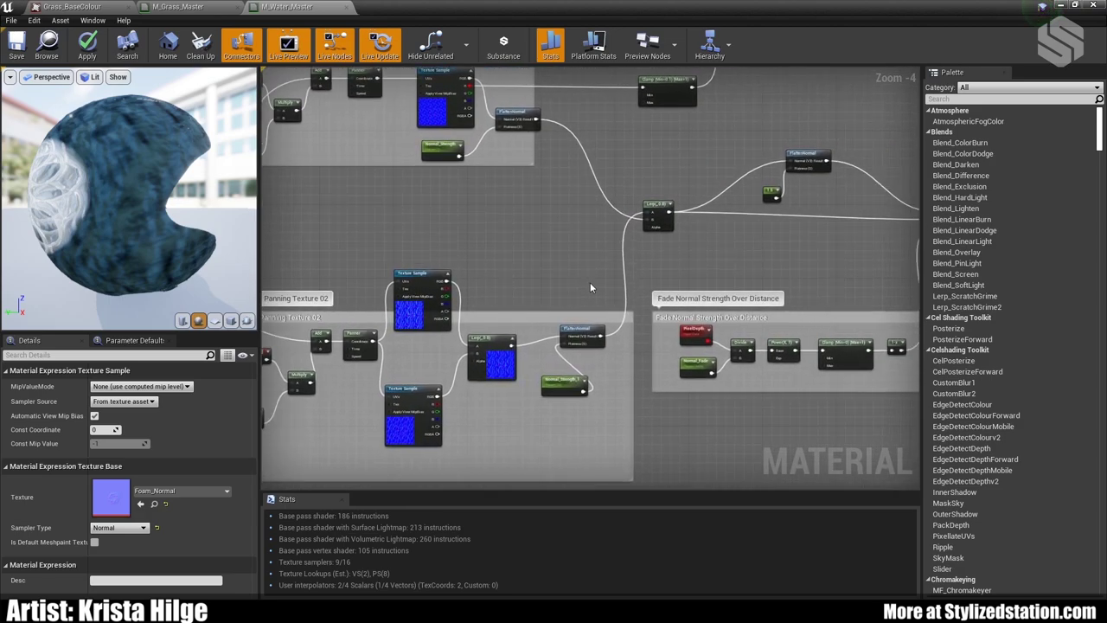
right_click_drag(716, 257, 615, 254)
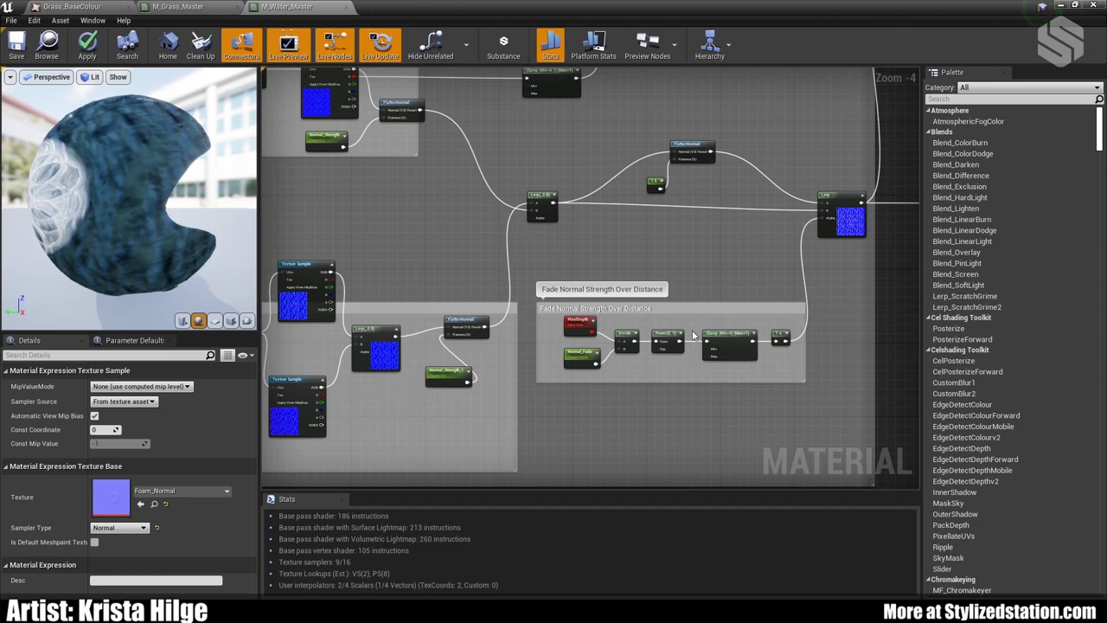
scroll(754, 222, "down", 1)
- Check the material result node's settings, then frame the Add Foam and Normal Panning Texture 01 groups
right_click_drag(798, 242, 214, 259)
scroll(792, 161, "up", 1)
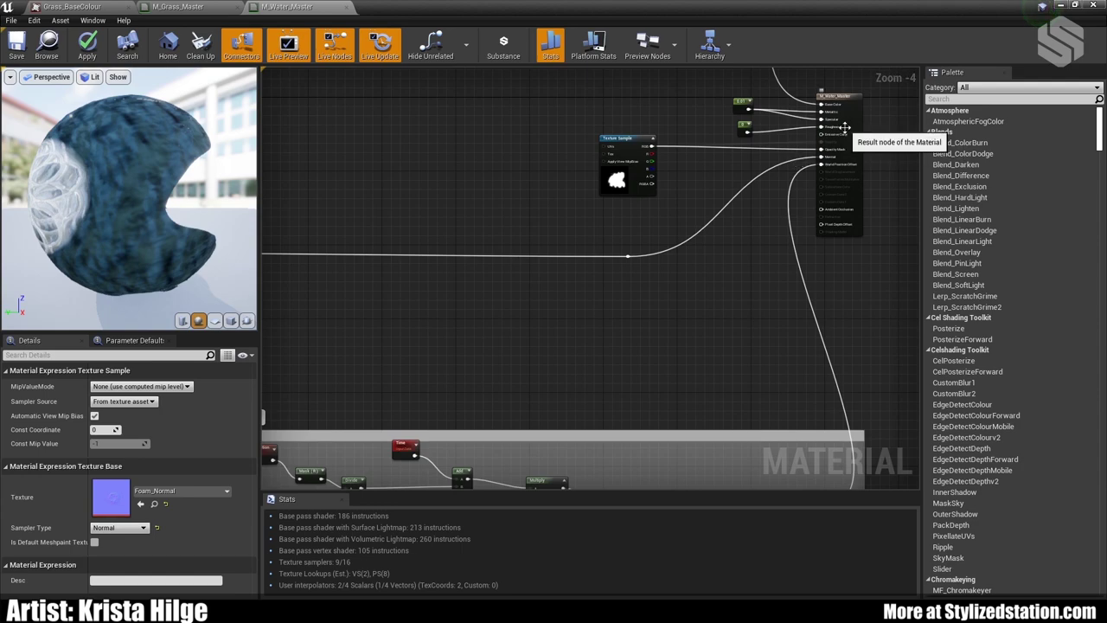
left_click(846, 132)
scroll(532, 247, "down", 3)
right_click_drag(539, 242, 647, 258)
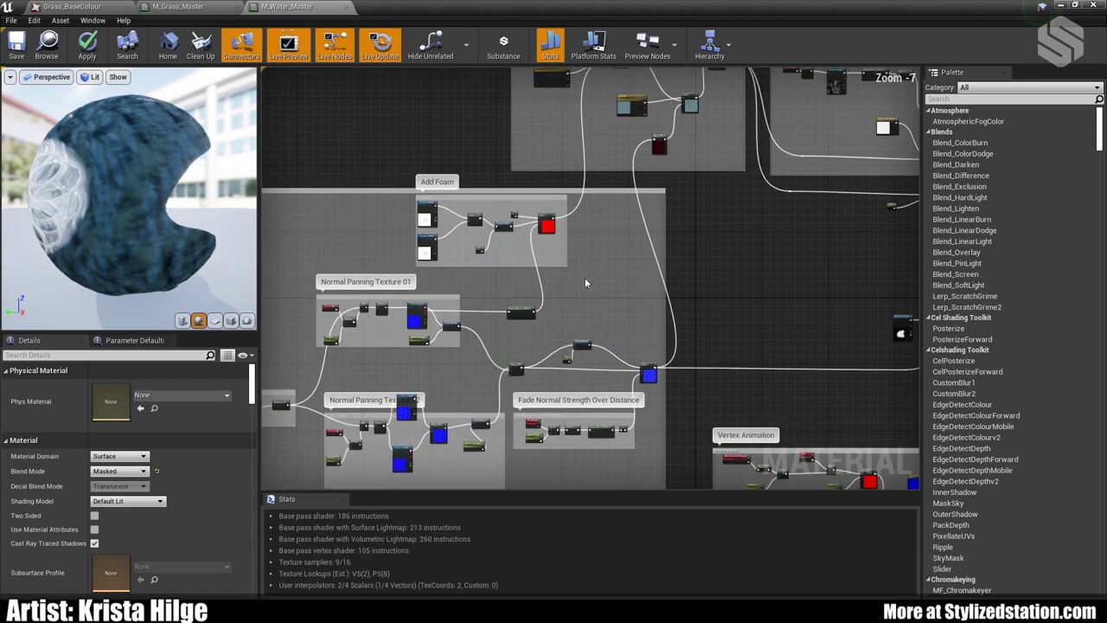
right_click_drag(584, 277, 701, 292)
scroll(700, 291, "up", 1)
scroll(570, 277, "up", 2)
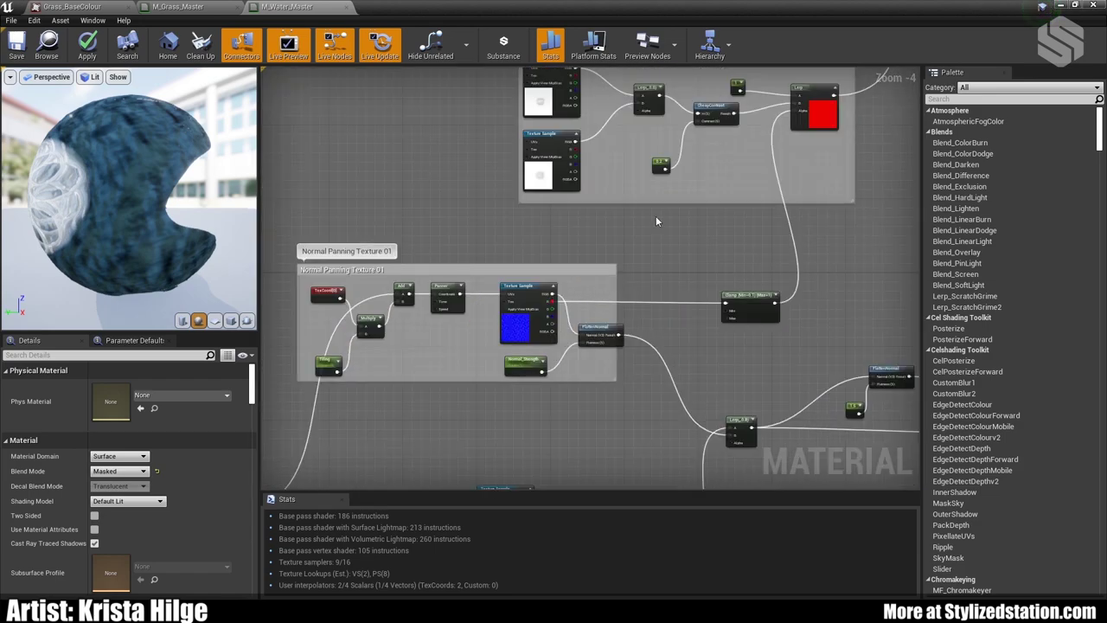
right_click_drag(655, 215, 583, 319)
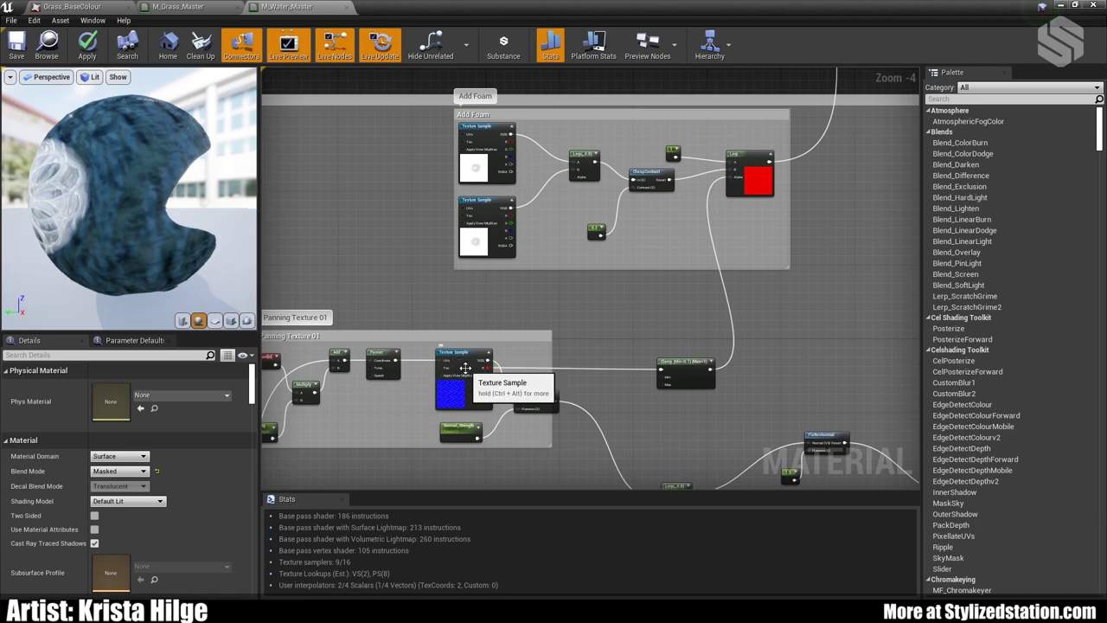
- Look over the Add Foam group's 0.5 lerp and 0.2 CheapContrast, then the base colour nodes
scroll(758, 223, "up", 2)
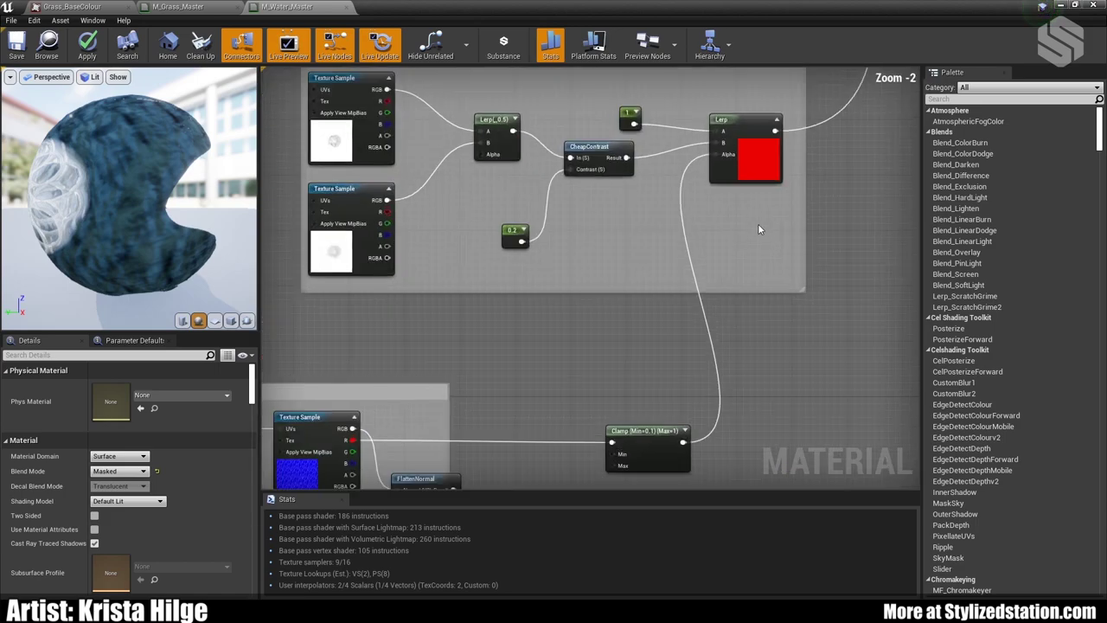
right_click_drag(778, 225, 839, 268)
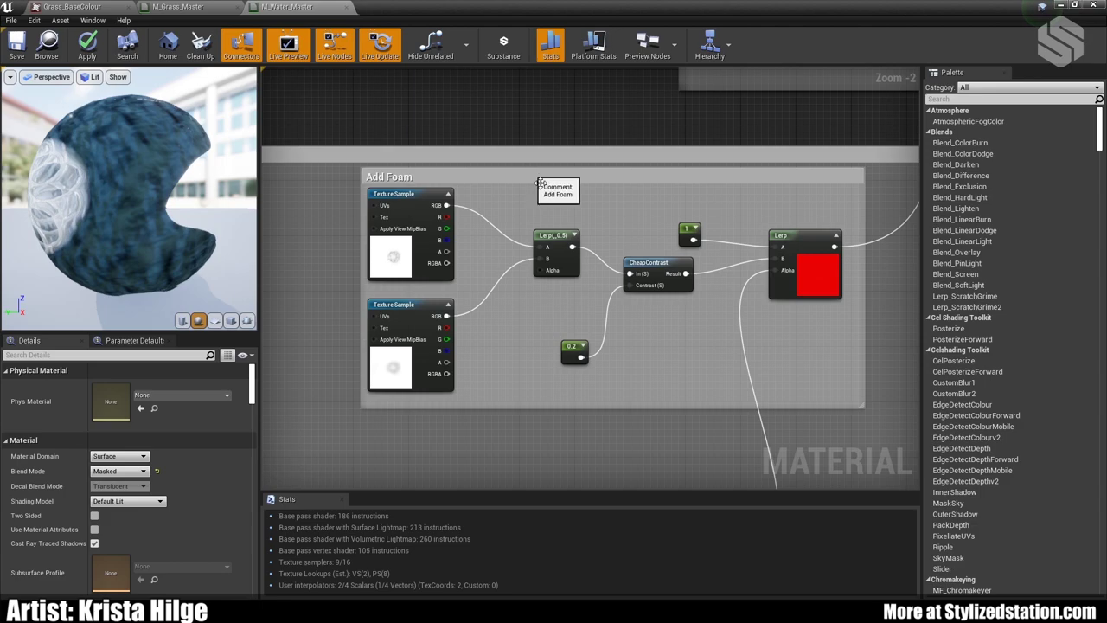
scroll(621, 342, "down", 2)
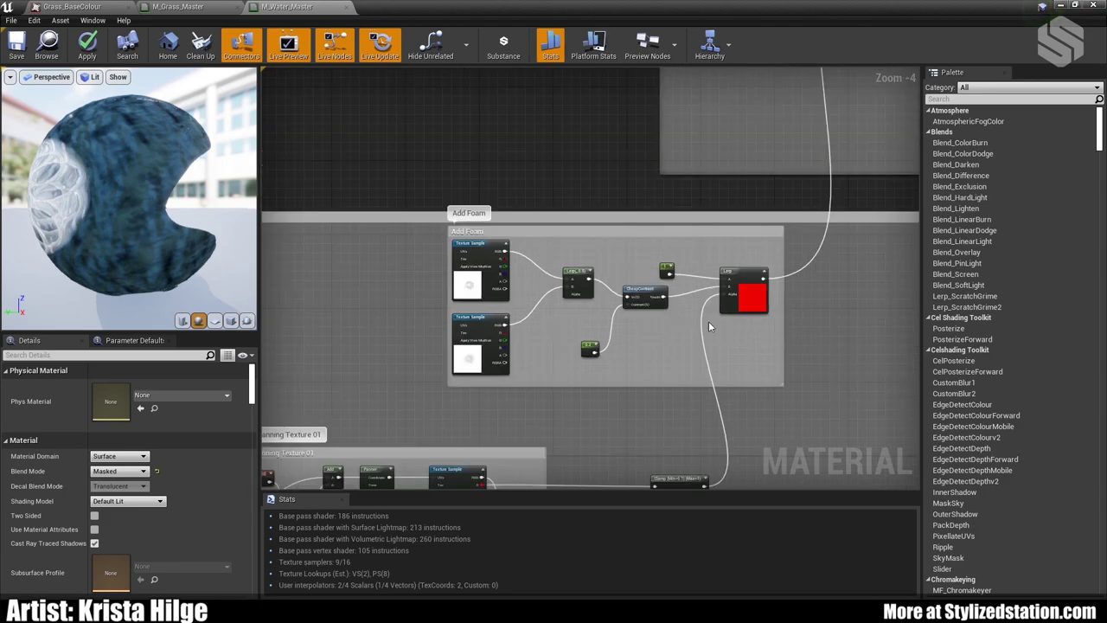
right_click_drag(716, 264, 529, 124)
scroll(631, 265, "down", 2)
right_click_drag(642, 269, 638, 297)
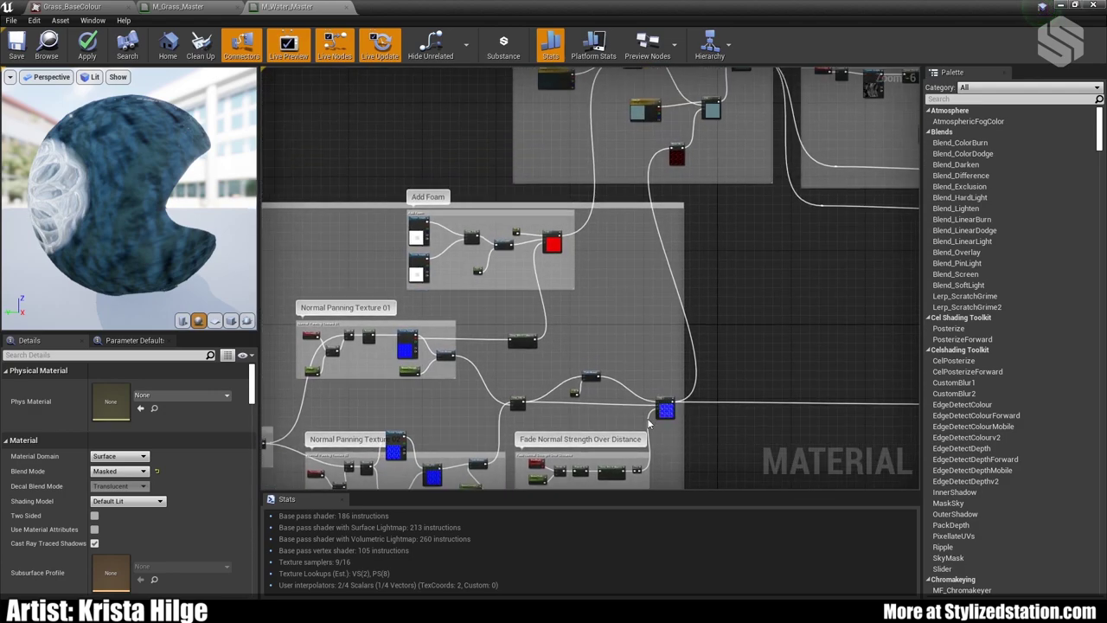
scroll(696, 319, "up", 2)
right_click_drag(696, 318, 698, 353)
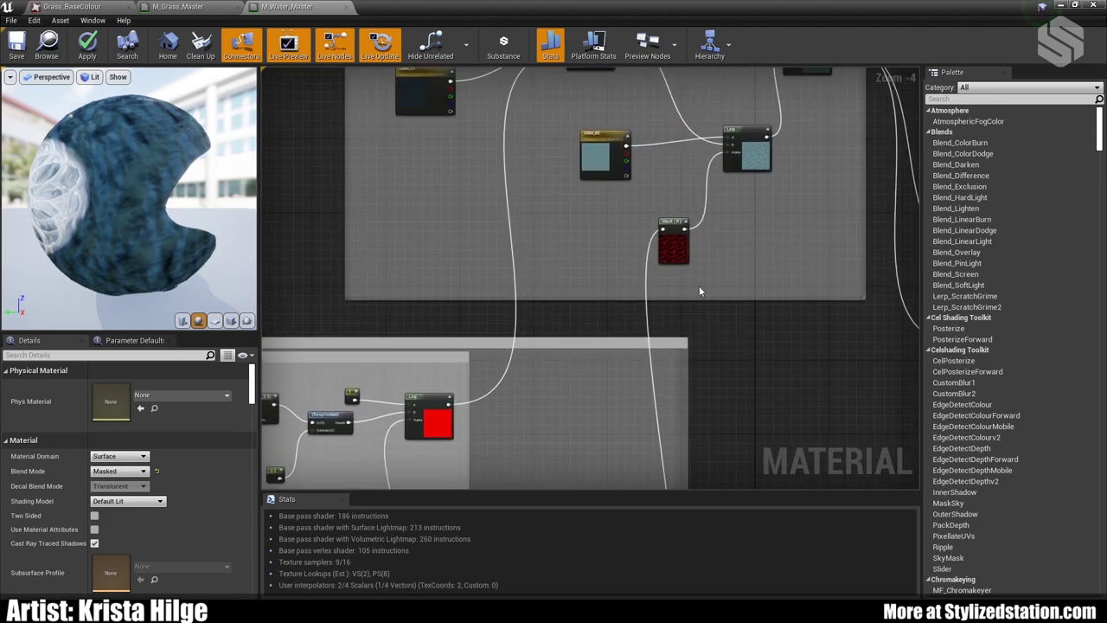
right_click_drag(614, 173, 682, 264)
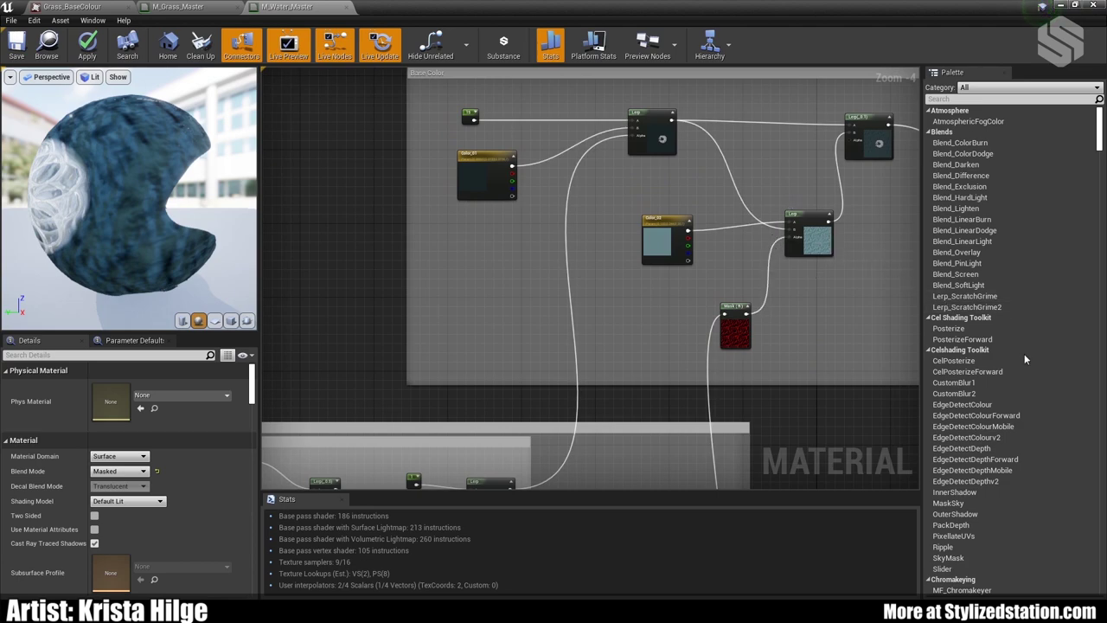
scroll(603, 304, "up", 1)
right_click_drag(603, 303, 517, 313)
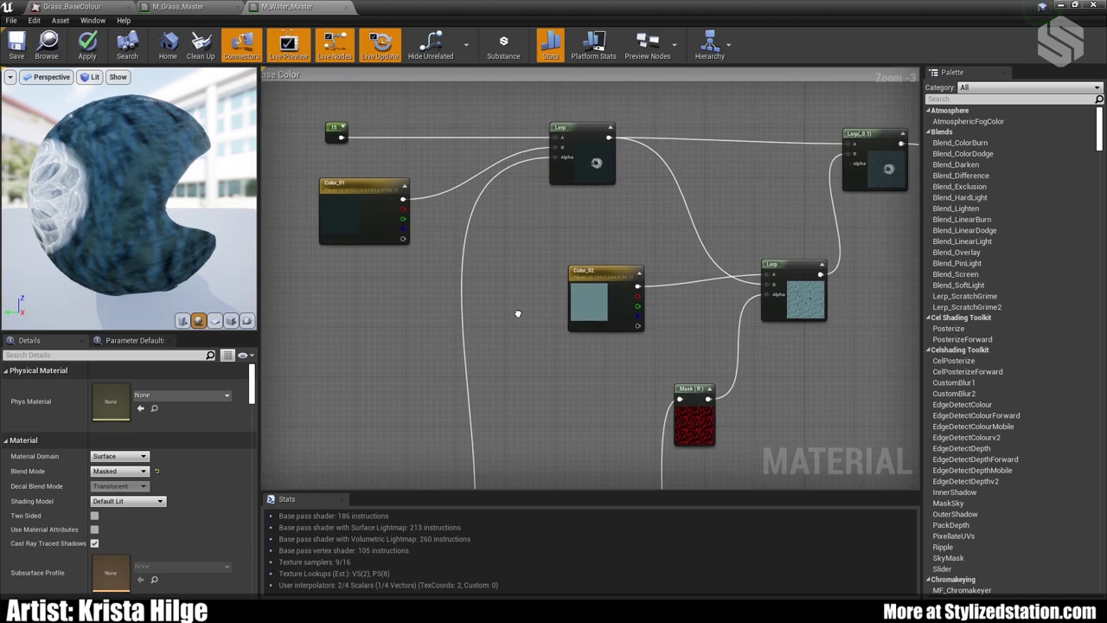
scroll(539, 318, "down", 1)
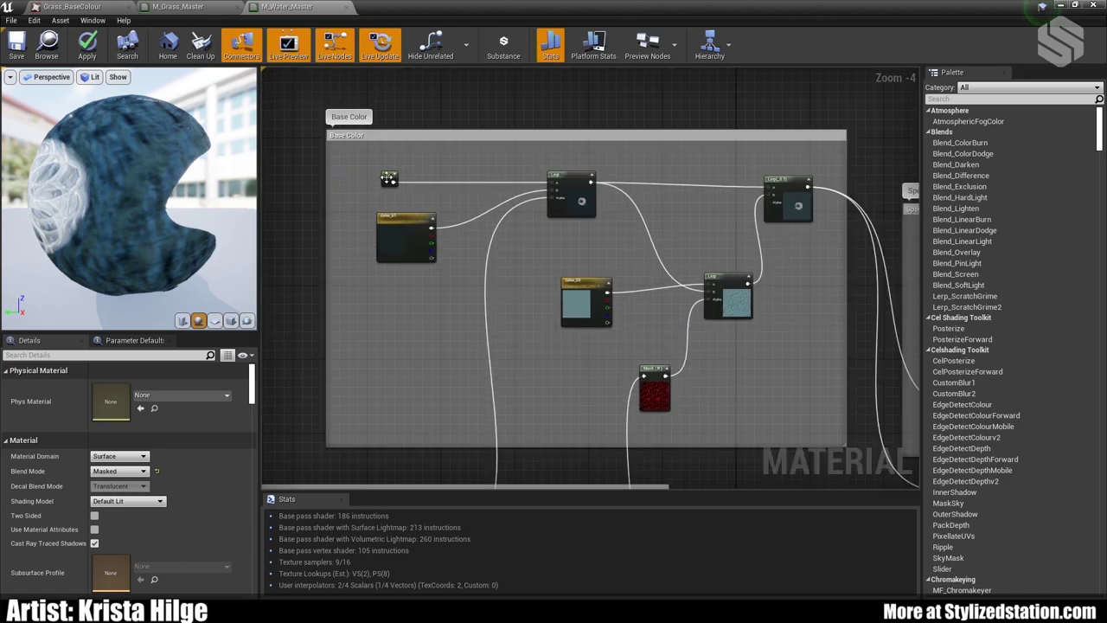
left_click(388, 178)
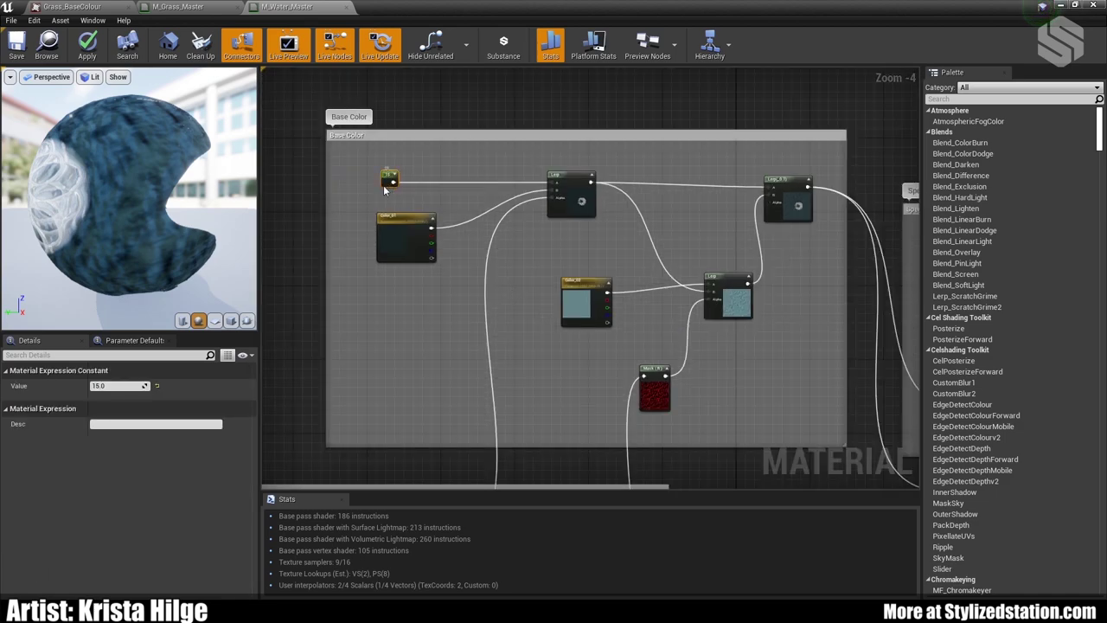
left_click(411, 241)
right_click_drag(479, 303, 556, 224)
scroll(517, 344, "down", 1)
right_click_drag(517, 366, 590, 264)
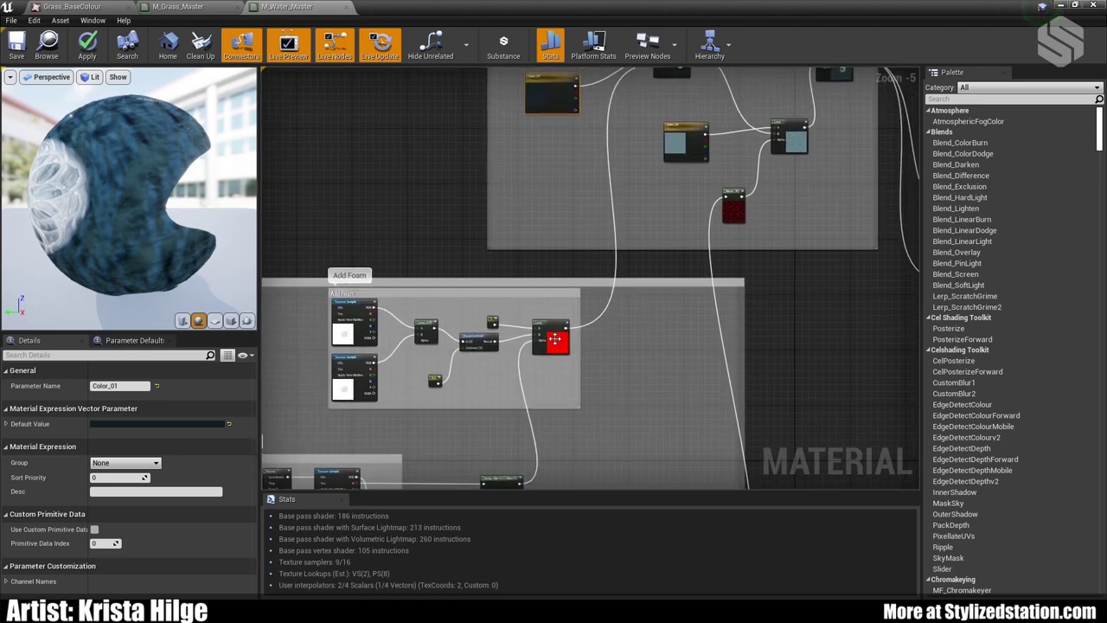
right_click_drag(675, 100, 637, 180)
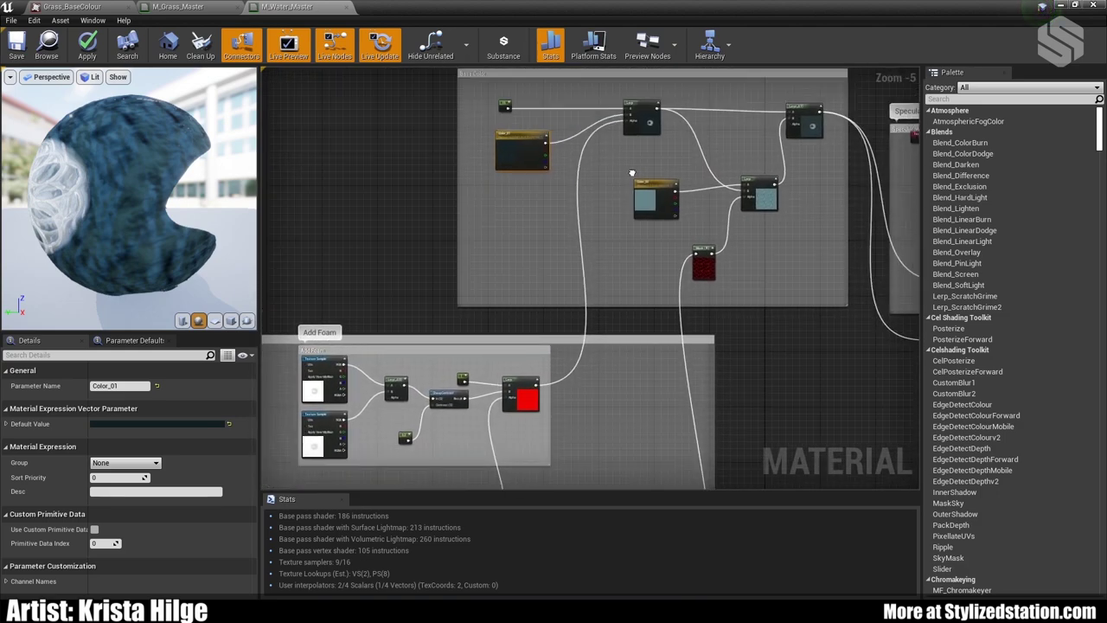
scroll(587, 270, "up", 1)
right_click_drag(695, 213, 580, 220)
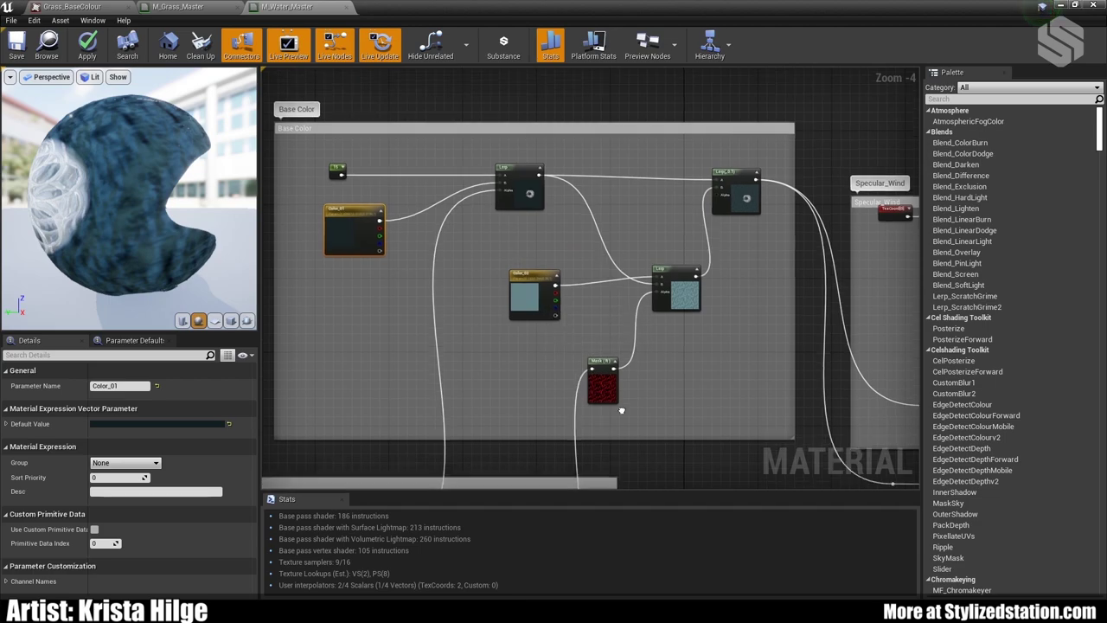
scroll(621, 351, "down", 1)
scroll(621, 351, "down", 1)
right_click_drag(648, 399, 627, 253)
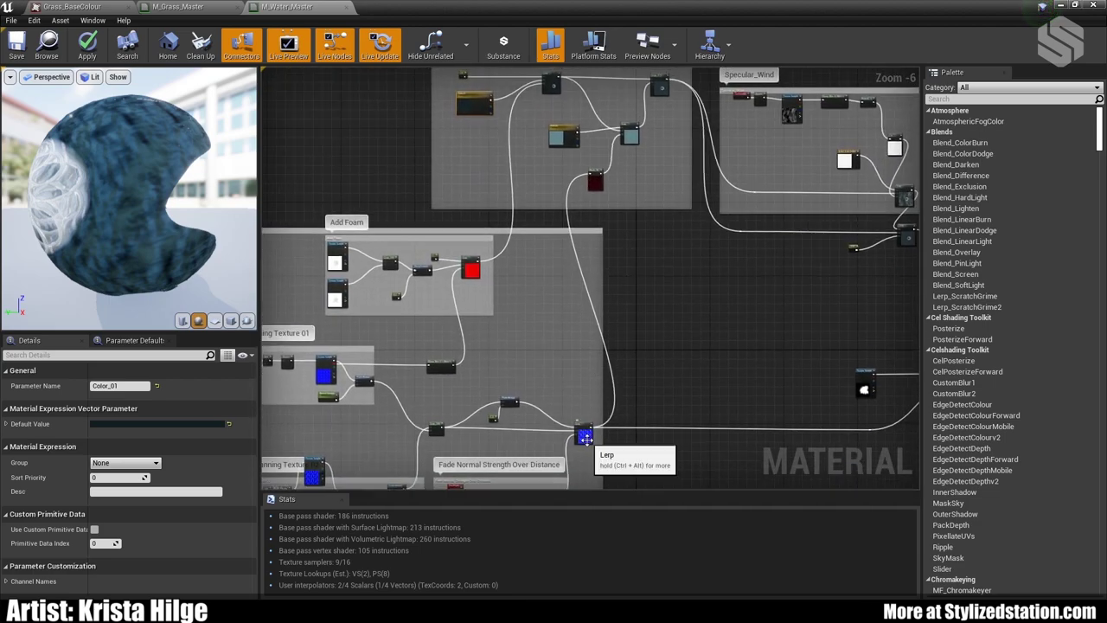
right_click_drag(585, 439, 681, 415)
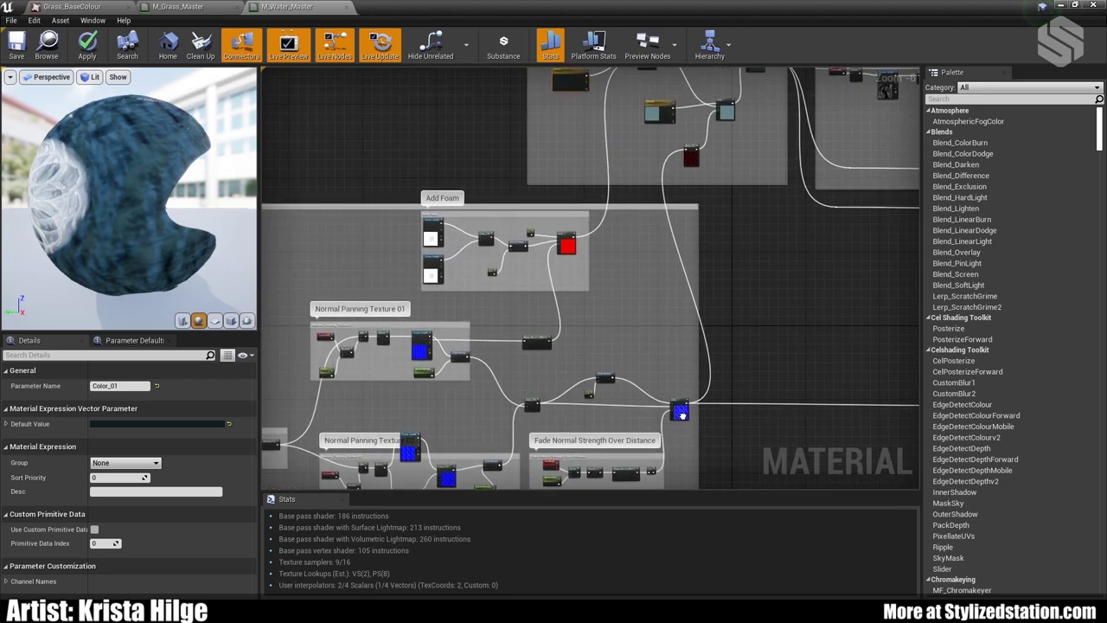
scroll(744, 129, "up", 2)
right_click_drag(738, 111, 622, 294)
scroll(623, 294, "up", 1)
scroll(659, 308, "up", 2)
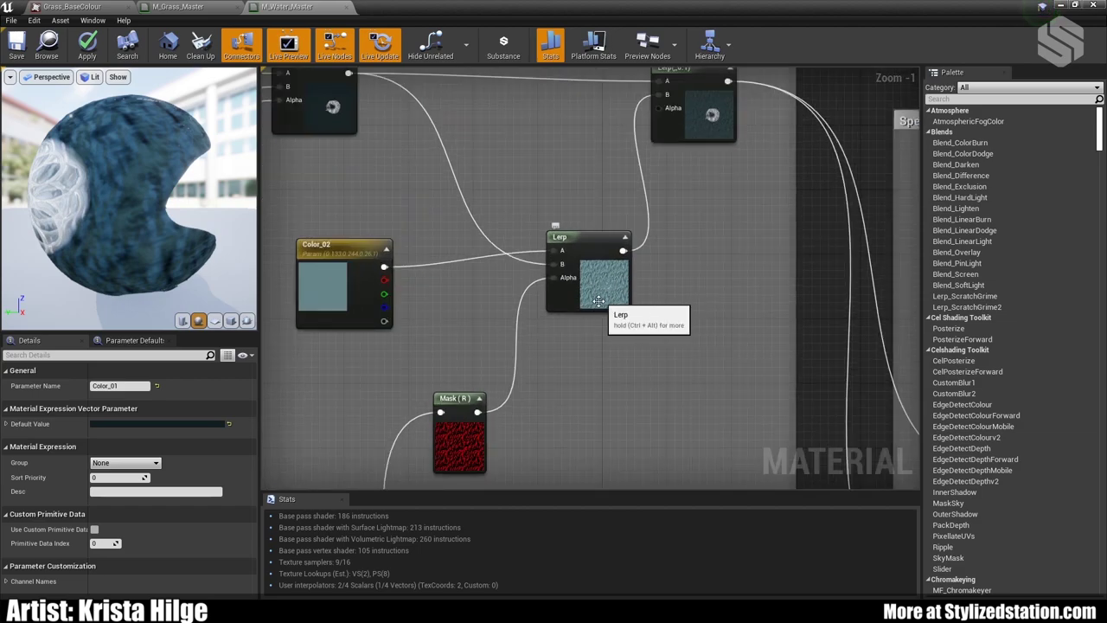
scroll(586, 303, "down", 1)
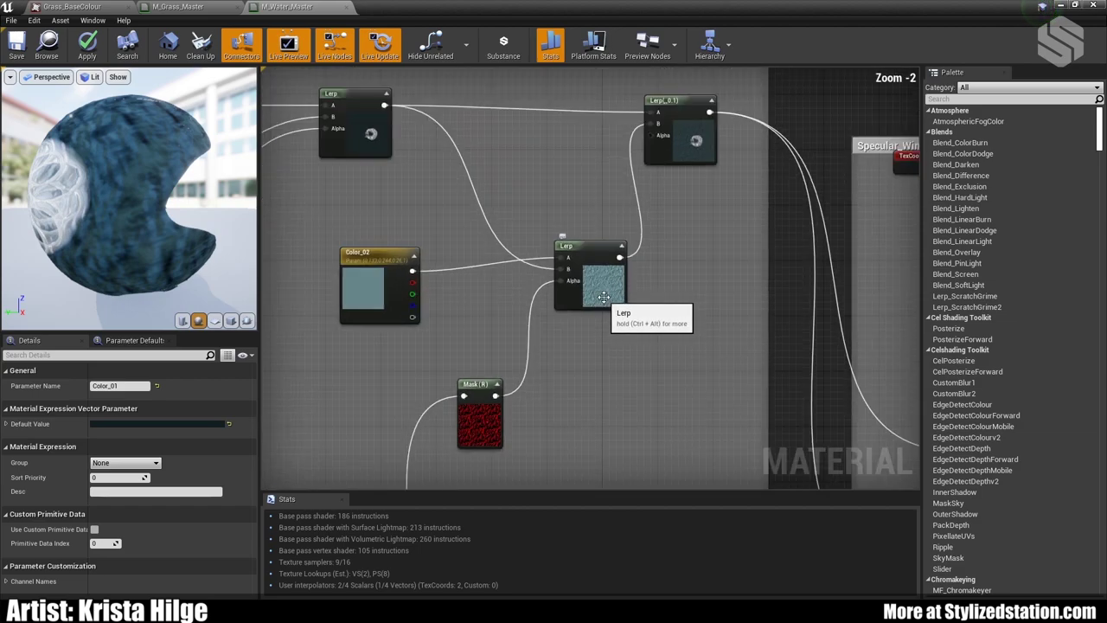
right_click_drag(590, 303, 576, 328)
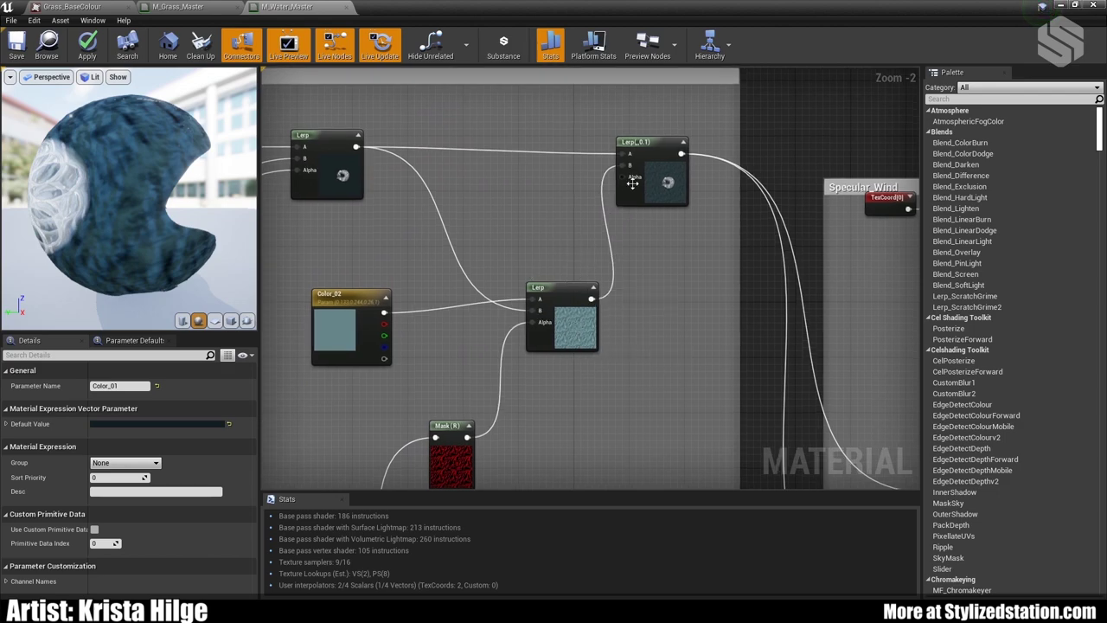
scroll(657, 182, "down", 1)
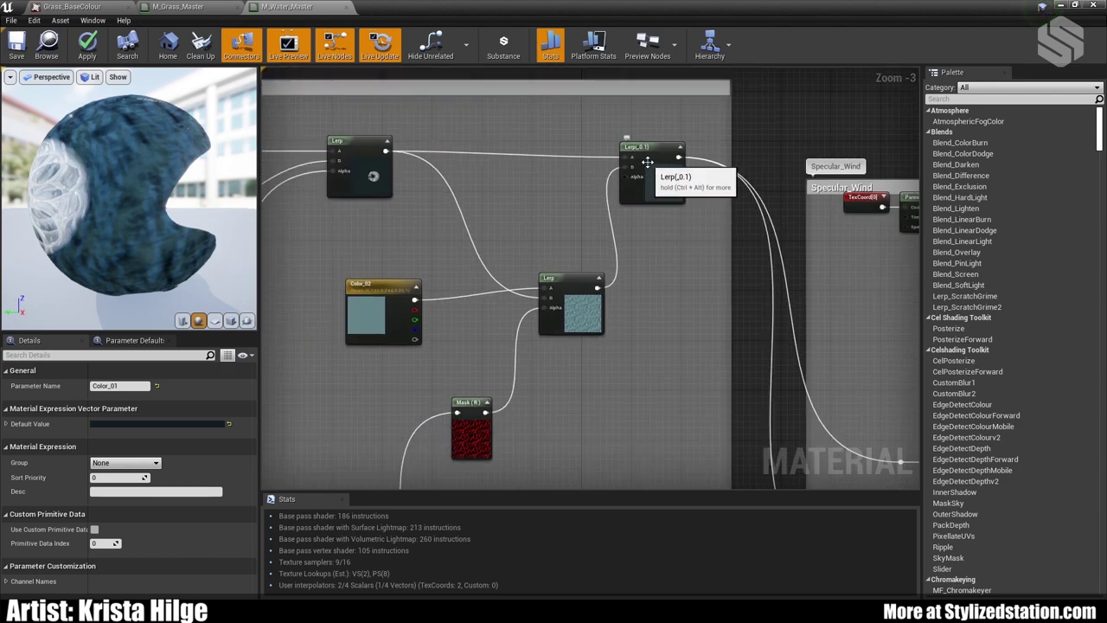
right_click_drag(472, 184, 508, 192)
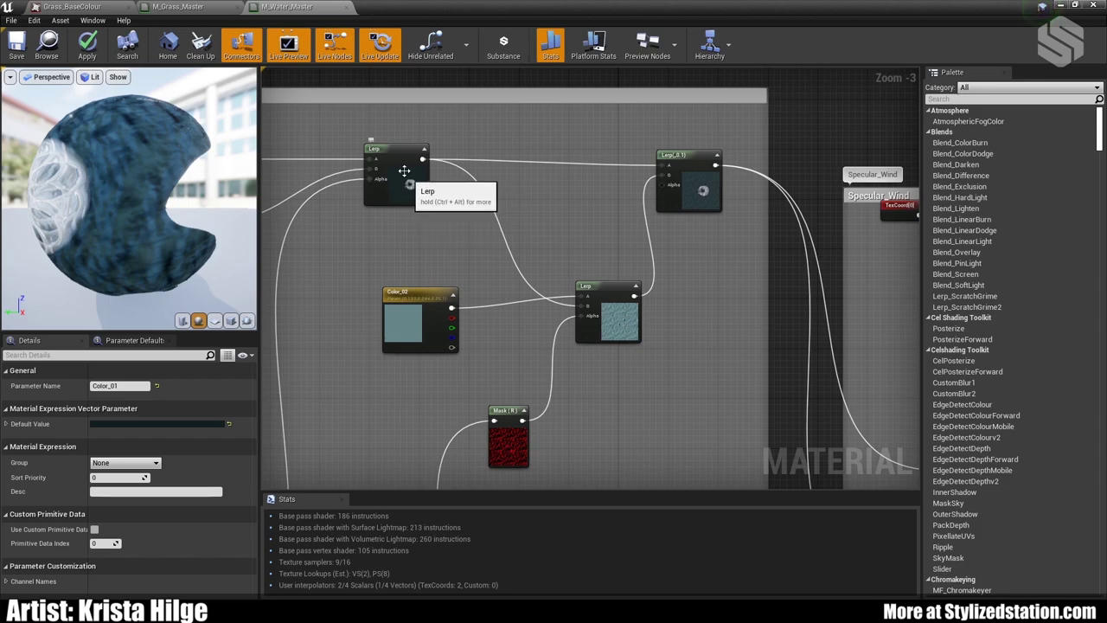
right_click_drag(714, 255, 543, 233)
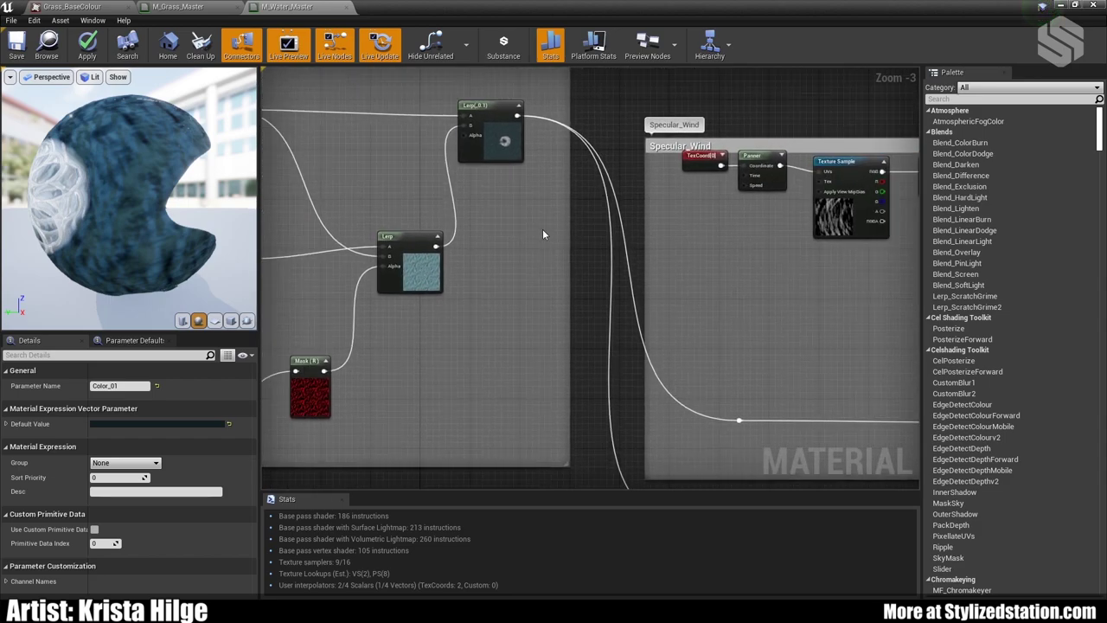
scroll(542, 229, "down", 2)
right_click_drag(657, 299, 588, 270)
scroll(588, 271, "up", 1)
right_click_drag(620, 222, 573, 251)
scroll(578, 253, "up", 1)
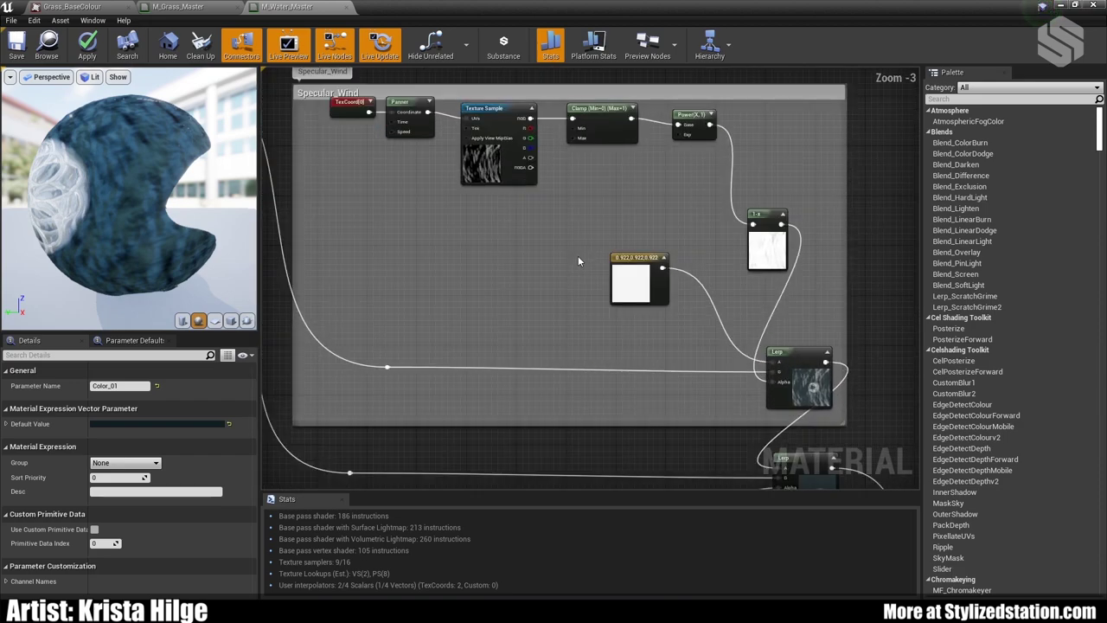
scroll(509, 274, "down", 1)
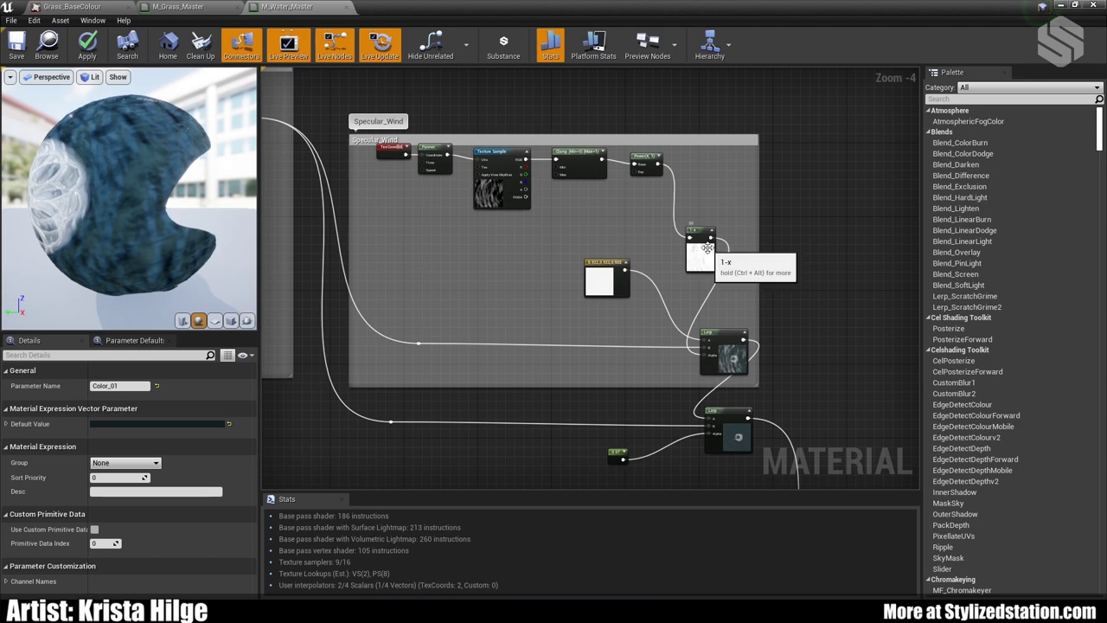
scroll(381, 173, "up", 1)
scroll(381, 173, "up", 1)
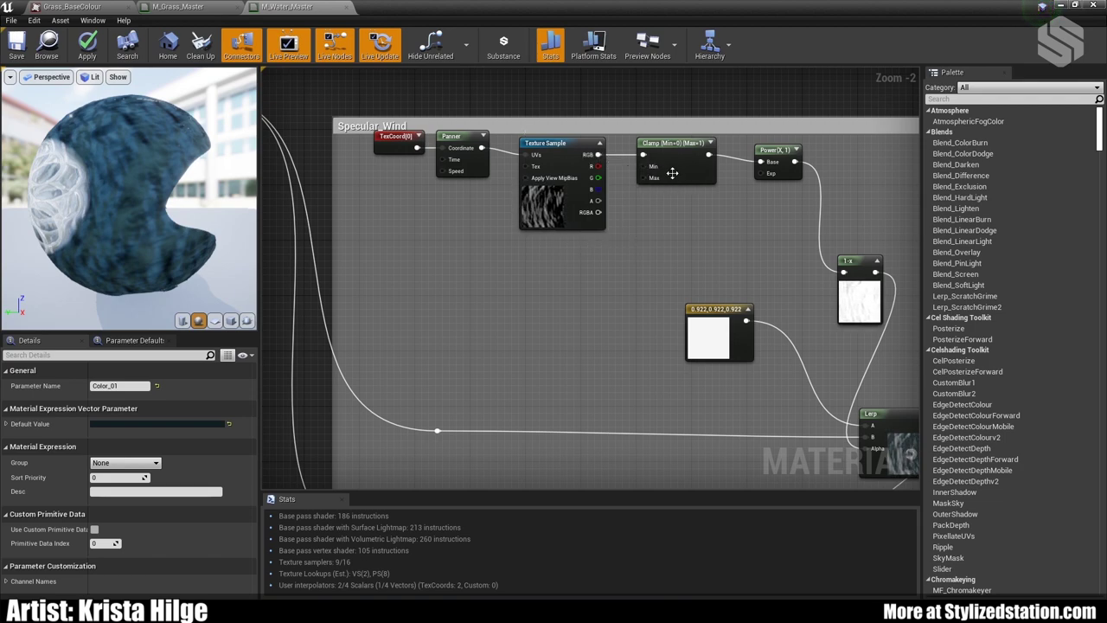
right_click_drag(589, 156, 504, 133)
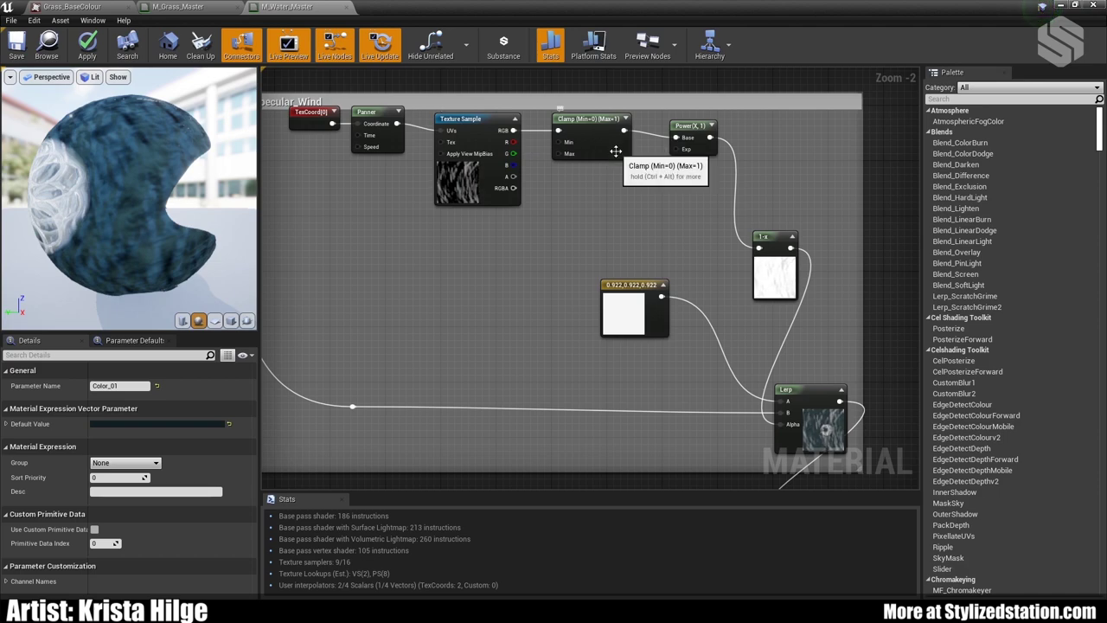
left_click(695, 152)
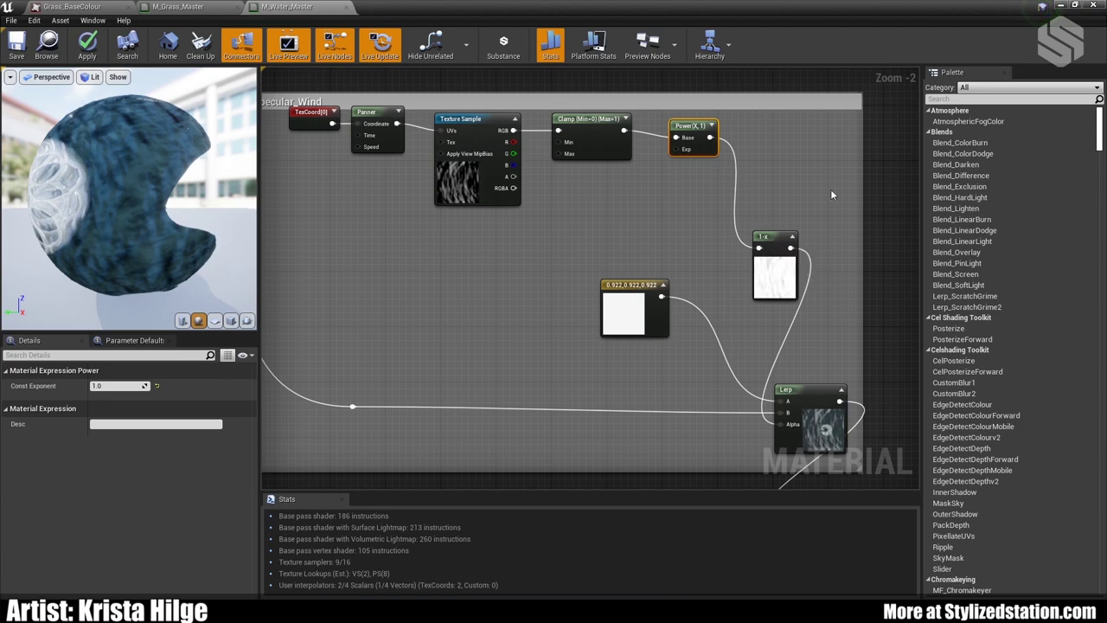
scroll(831, 188, "down", 1)
right_click_drag(831, 214, 781, 163)
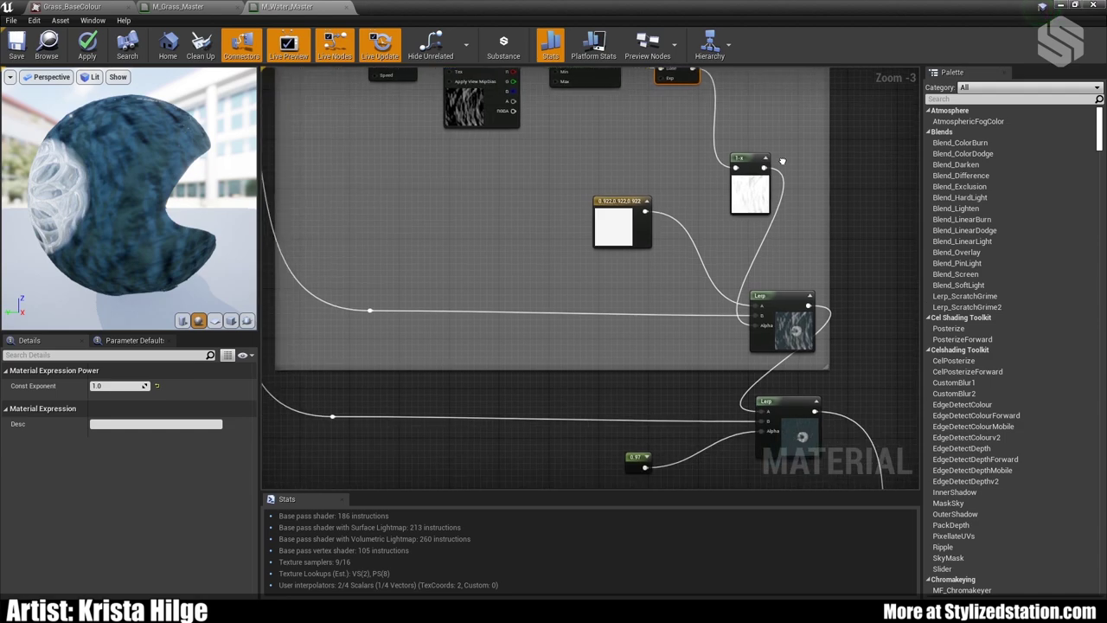
scroll(785, 168, "up", 1)
right_click_drag(782, 255, 790, 221)
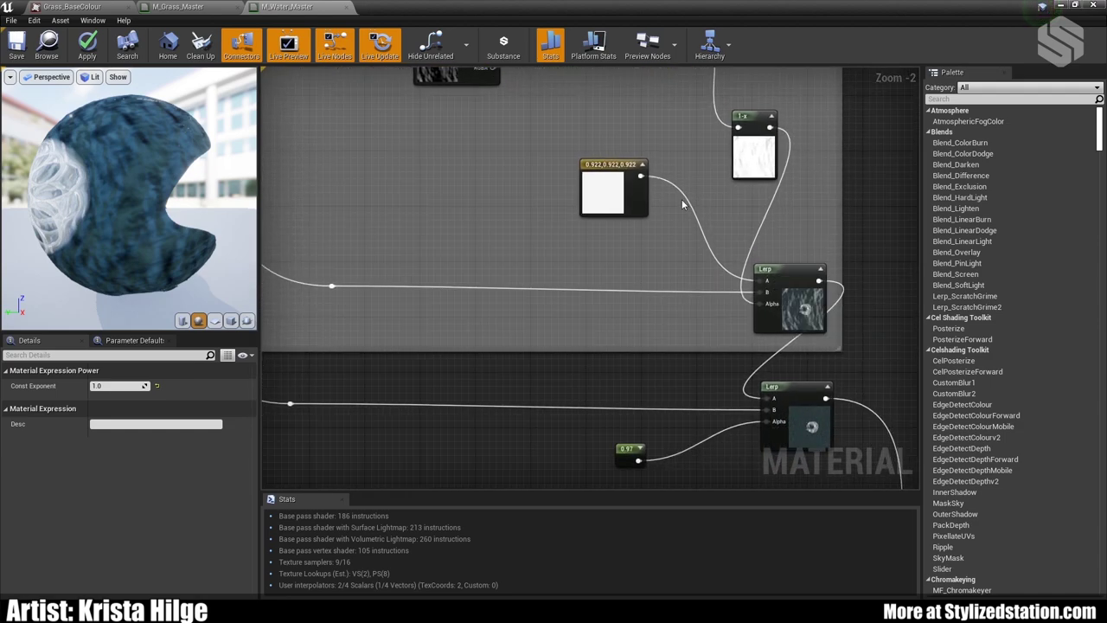
right_click_drag(702, 228, 703, 172)
scroll(808, 322, "down", 1)
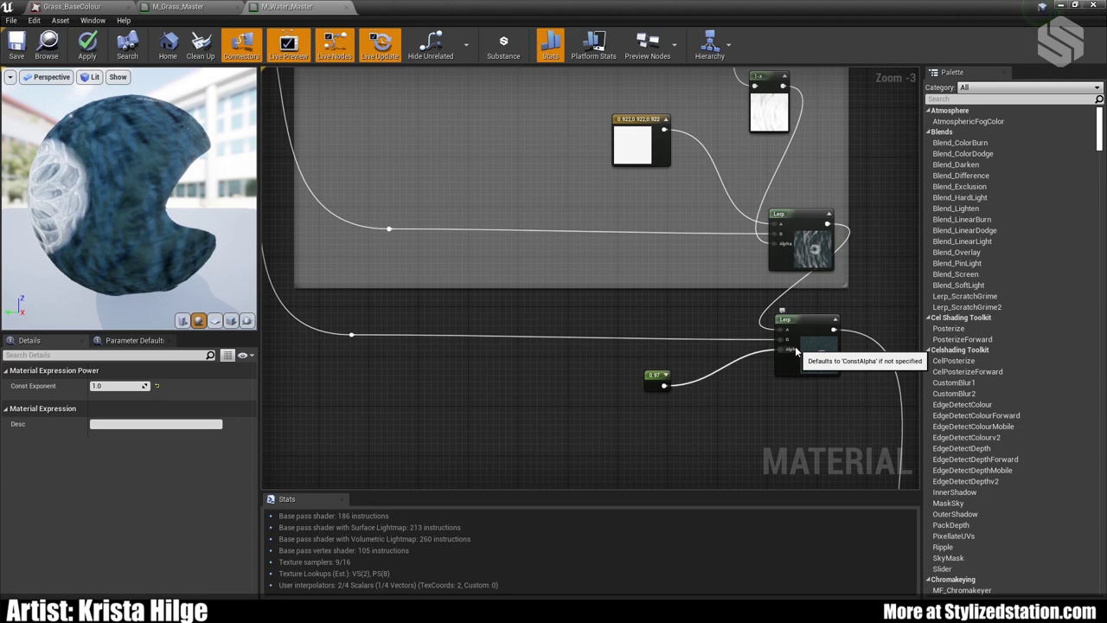
scroll(775, 359, "down", 3)
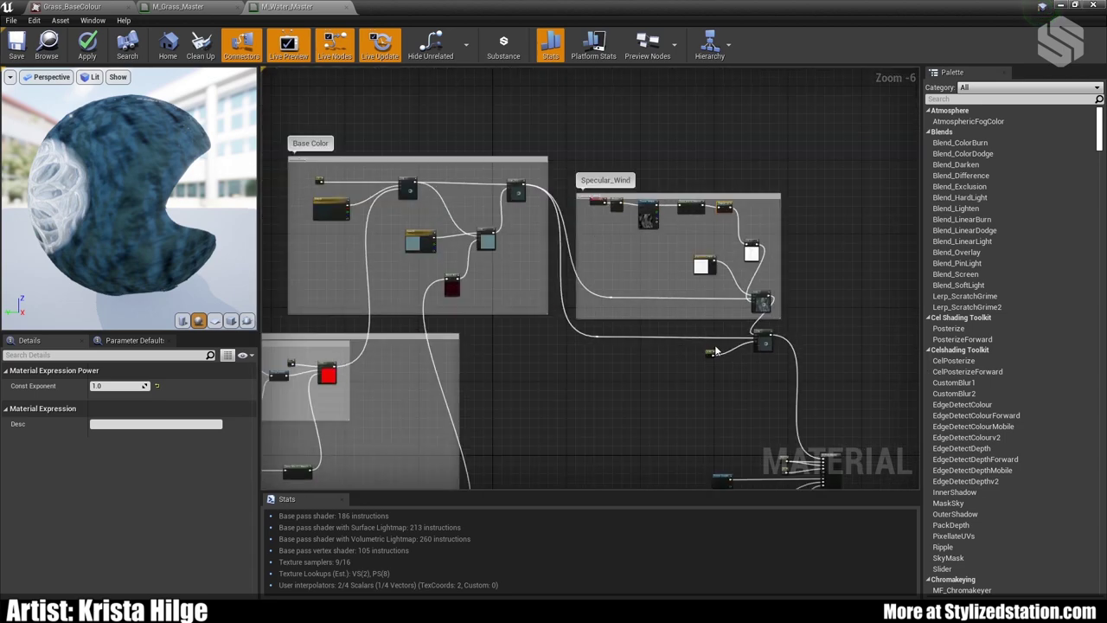
scroll(762, 357, "up", 1)
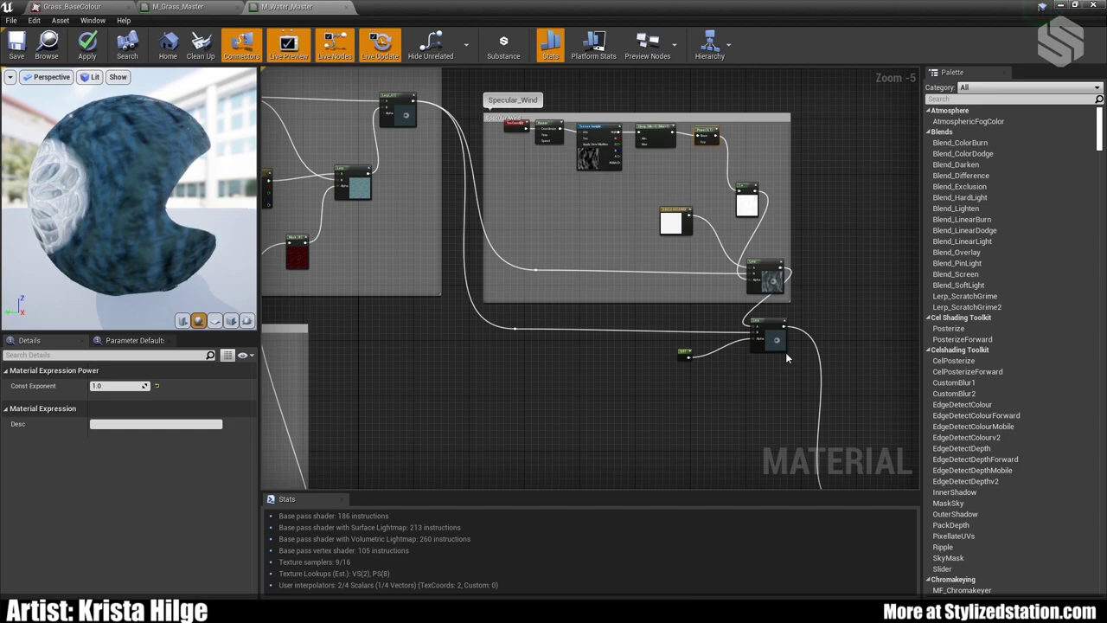
scroll(792, 345, "down", 1)
right_click_drag(802, 378, 703, 204)
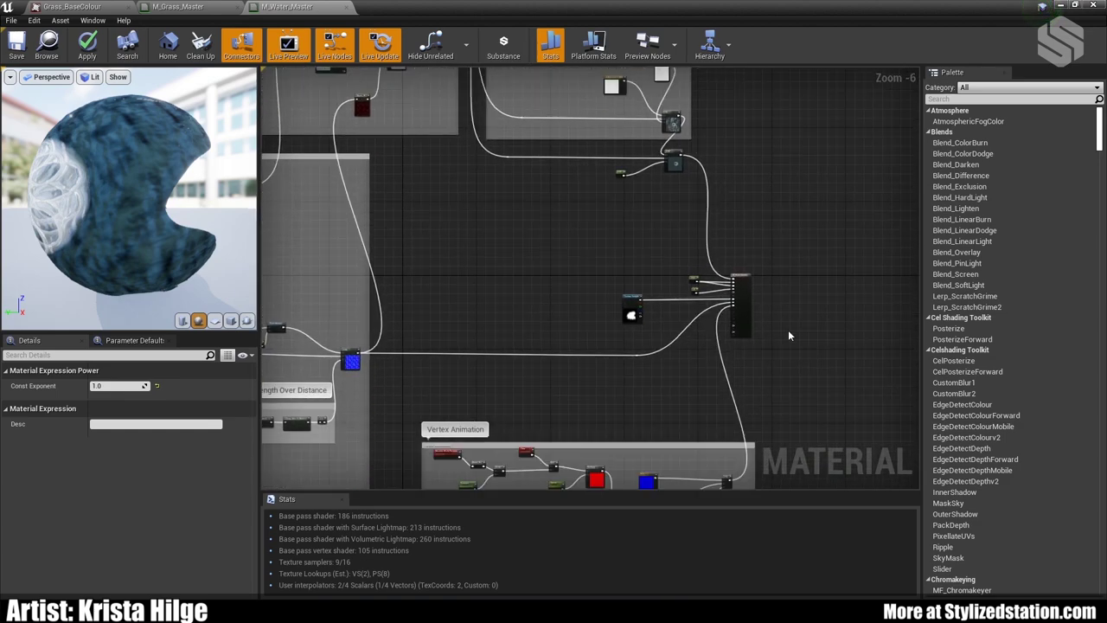
scroll(730, 275, "up", 2)
left_click(762, 280)
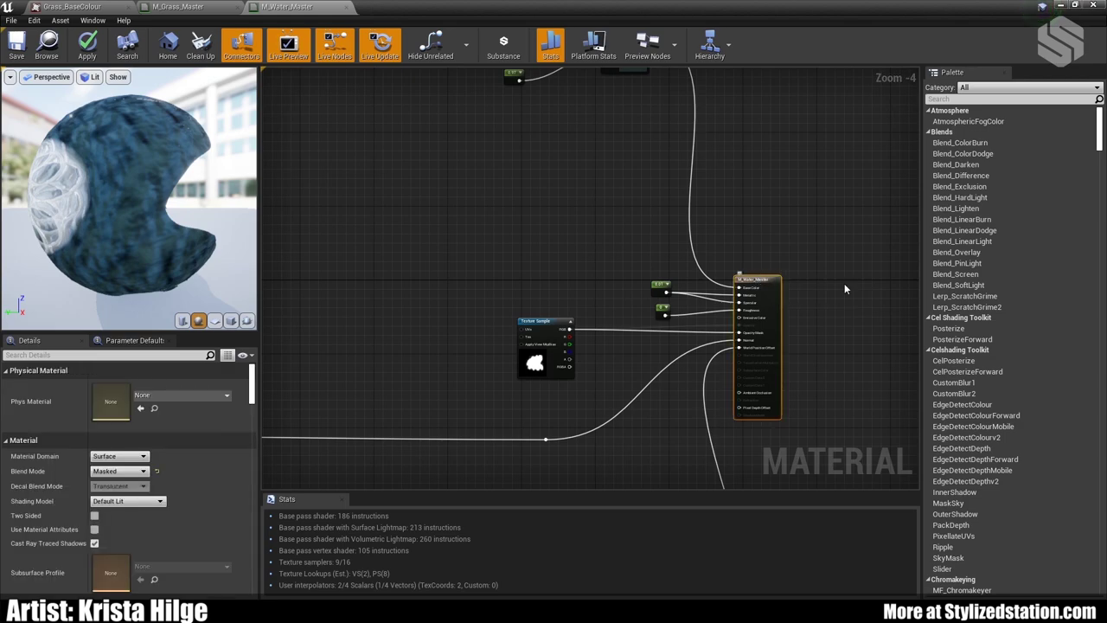
scroll(761, 294, "up", 1)
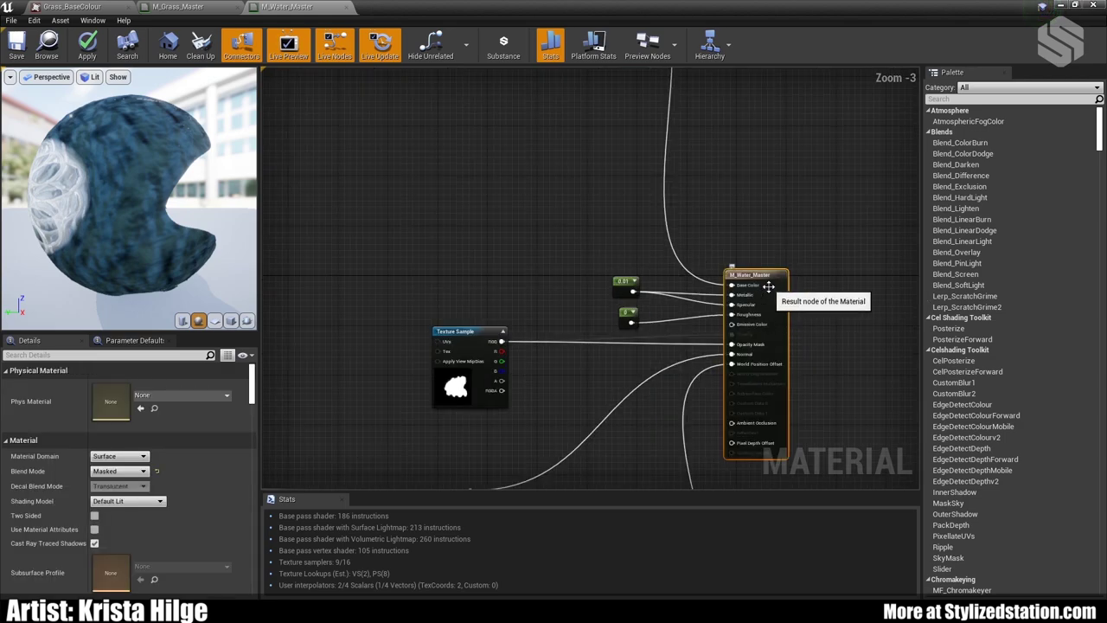
right_click_drag(799, 333, 819, 261)
right_click_drag(844, 244, 826, 235)
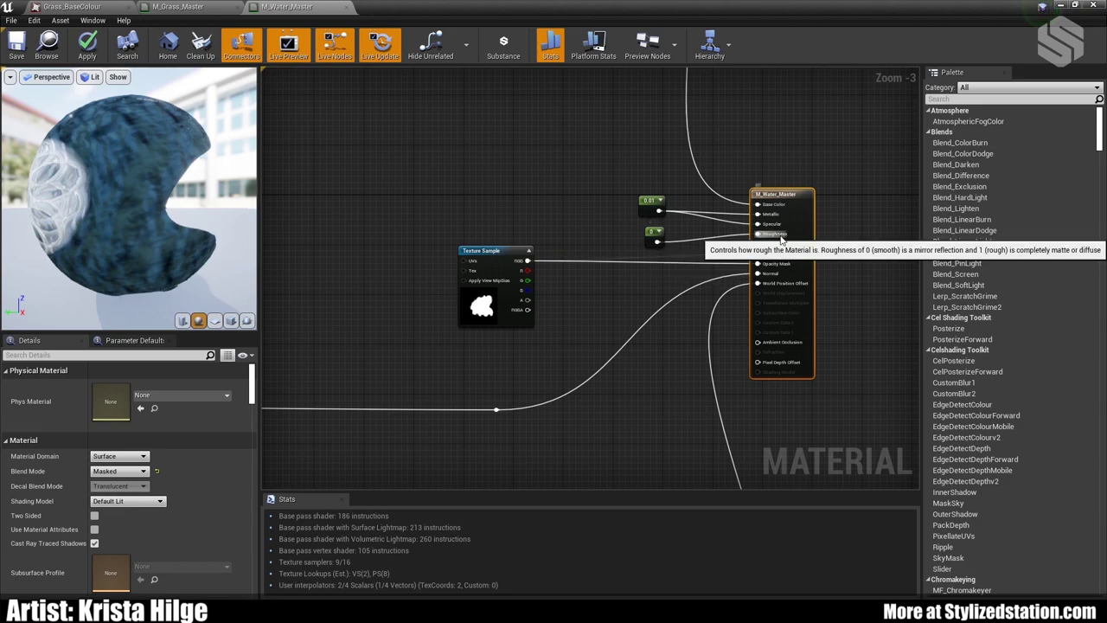
right_click_drag(801, 296, 816, 251)
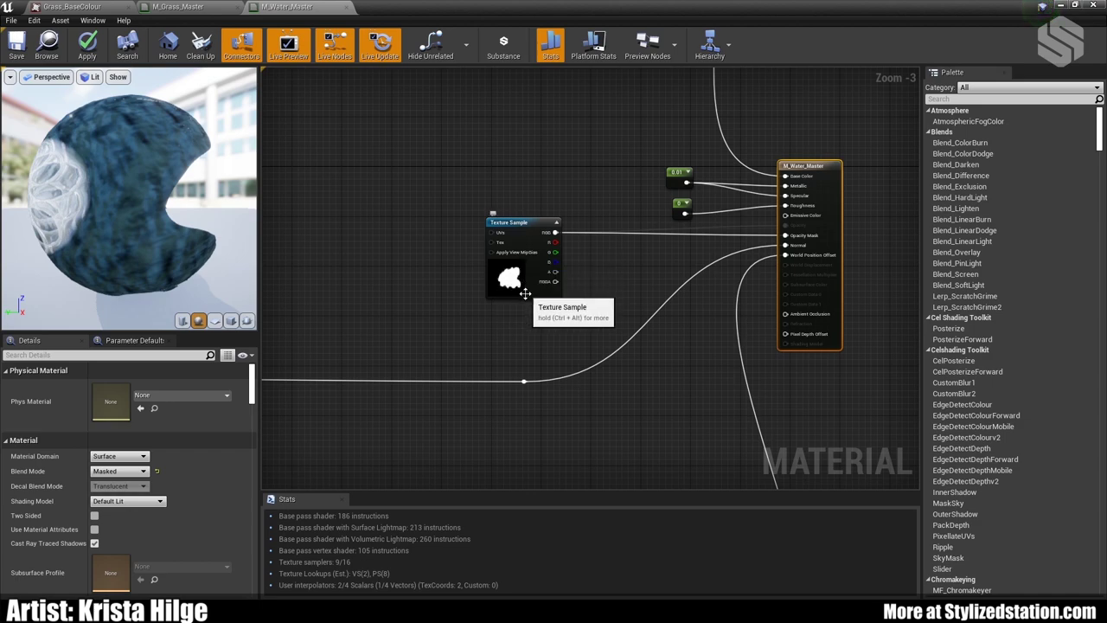
scroll(531, 298, "down", 3)
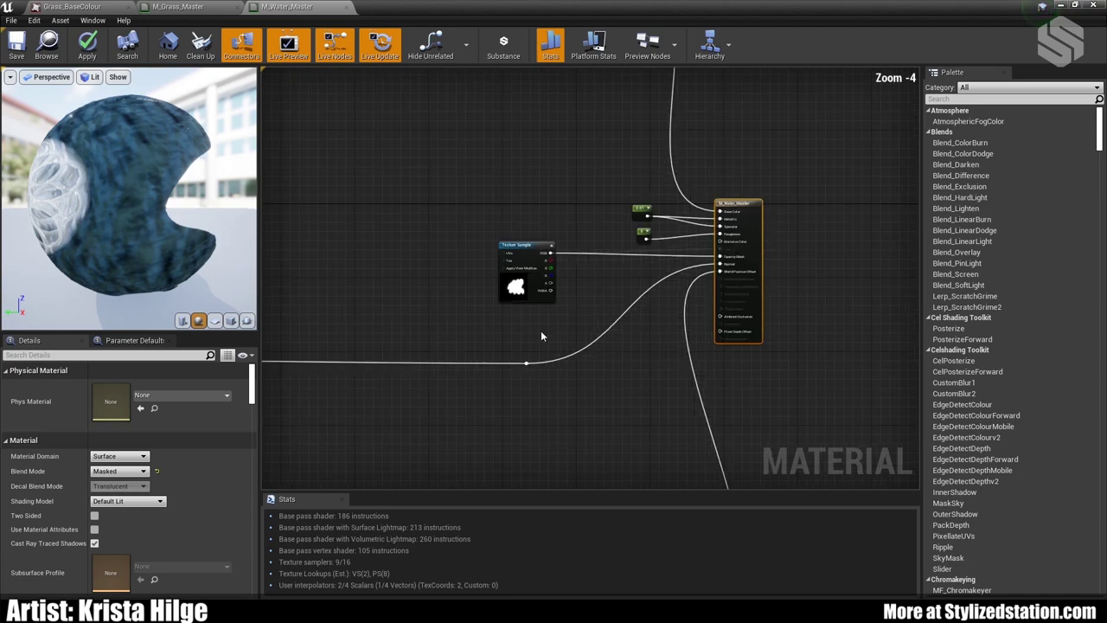
right_click_drag(523, 365, 585, 292)
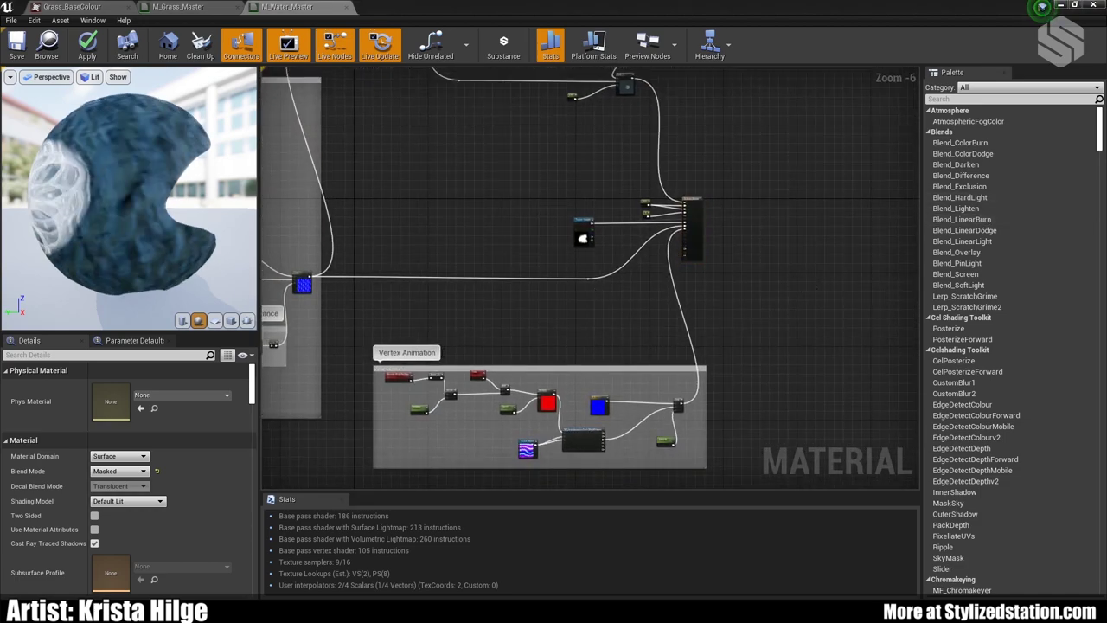
scroll(653, 306, "up", 3)
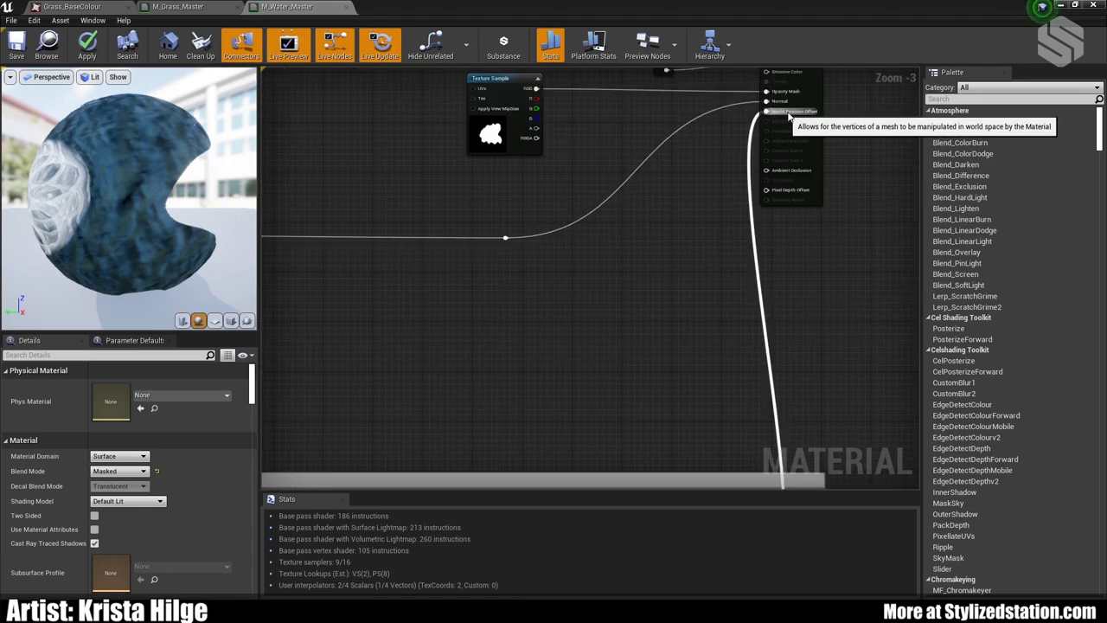
right_click_drag(607, 419, 739, 121)
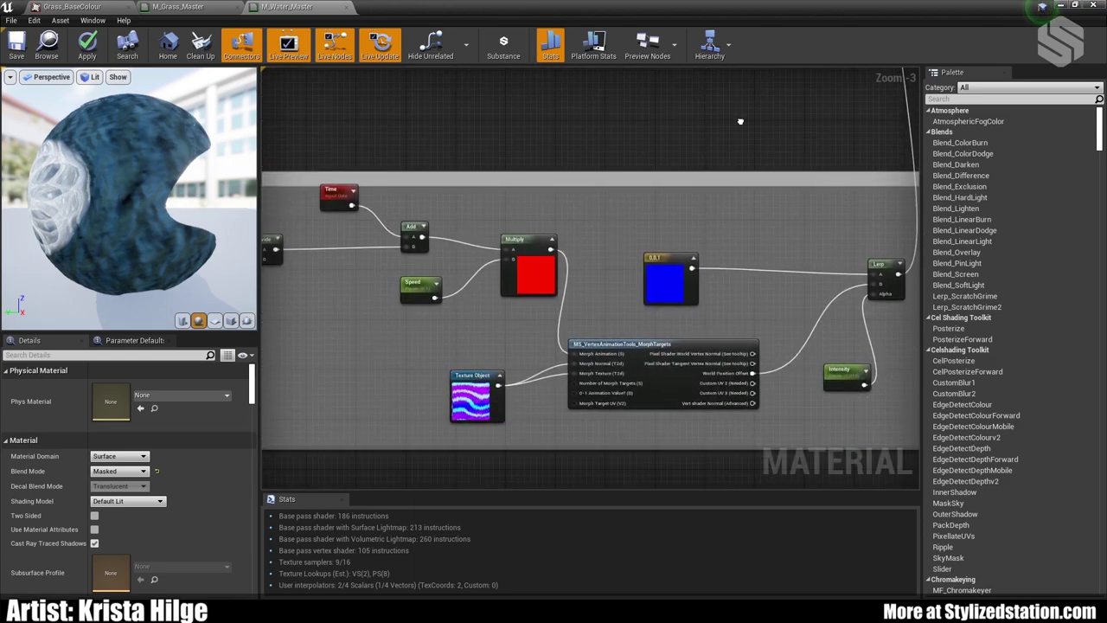
right_click_drag(630, 229, 685, 213)
scroll(785, 256, "down", 1)
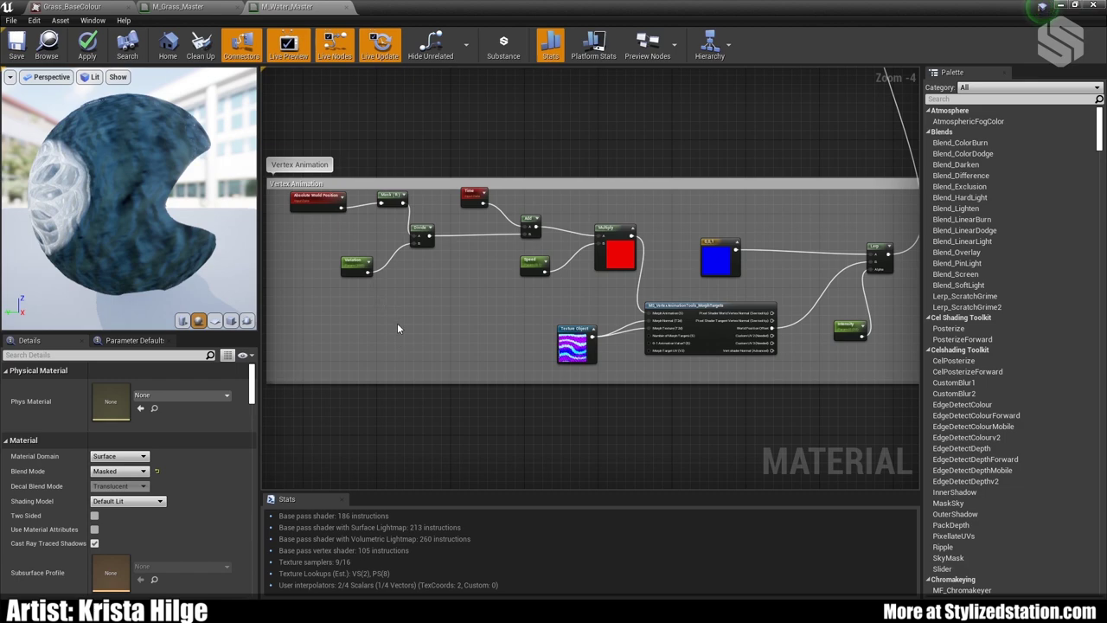
scroll(396, 323, "up", 1)
right_click_drag(385, 278, 423, 304)
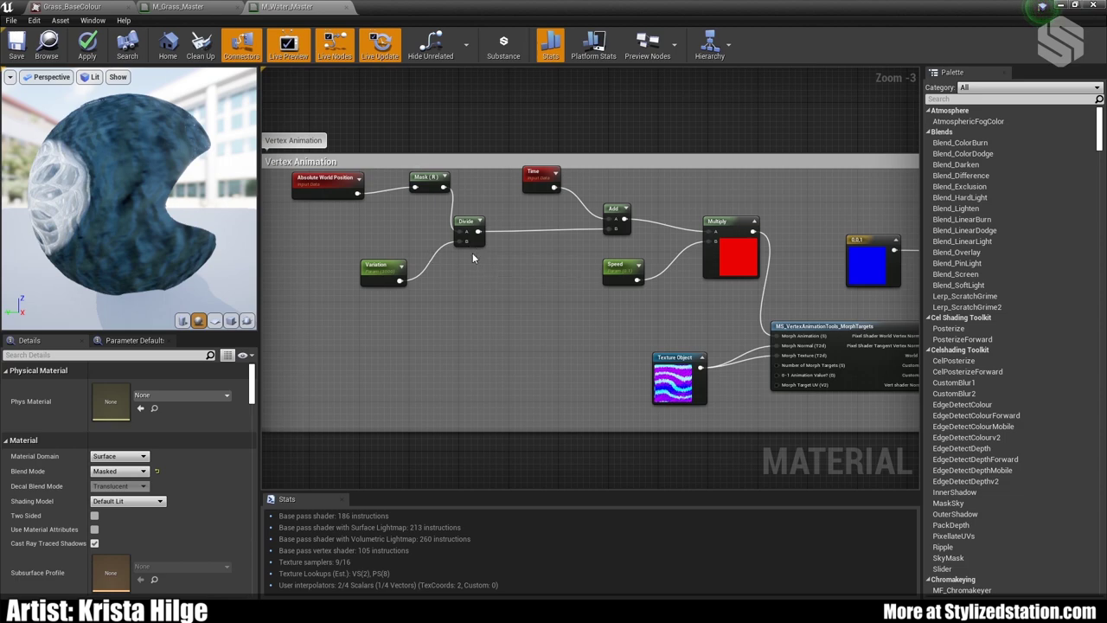
left_click(369, 286)
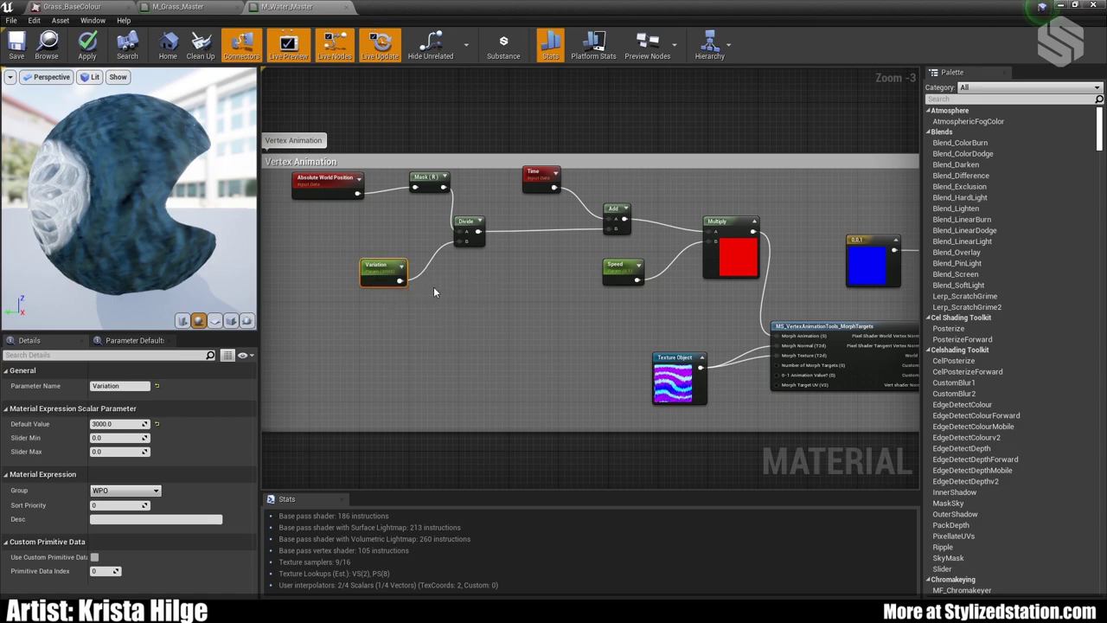
scroll(466, 292, "up", 1)
right_click_drag(567, 292, 481, 327)
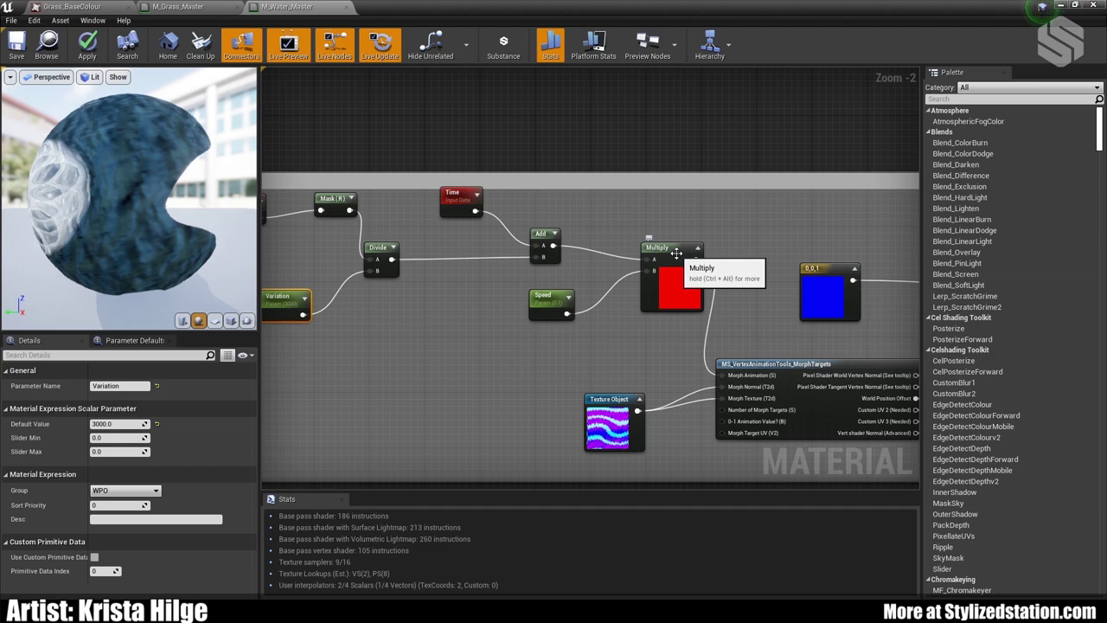
left_click(544, 304)
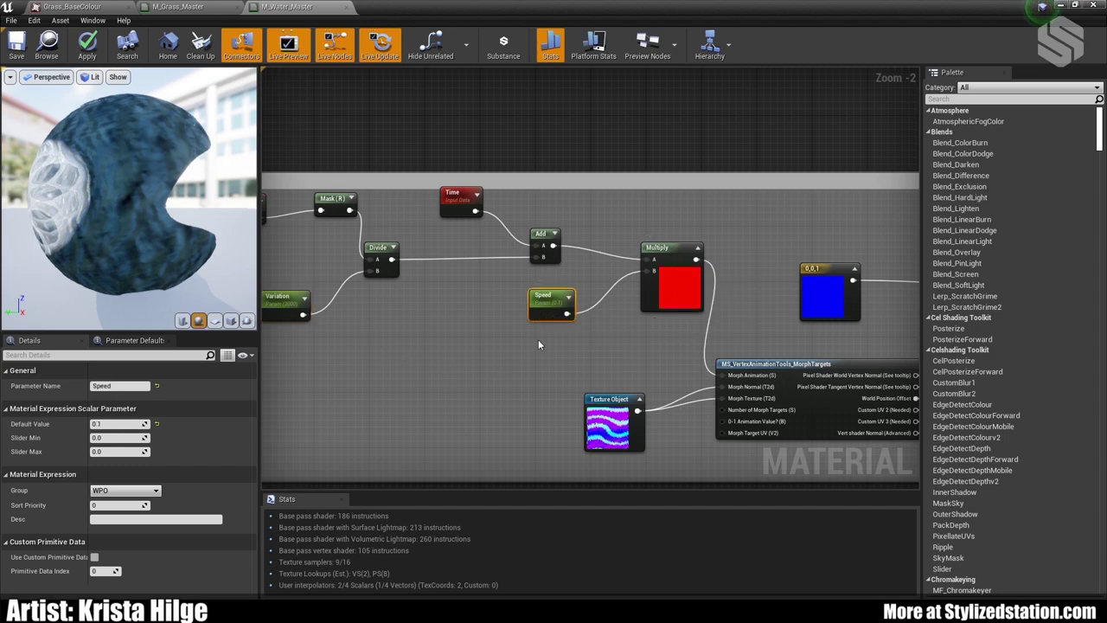
right_click_drag(641, 356, 583, 337)
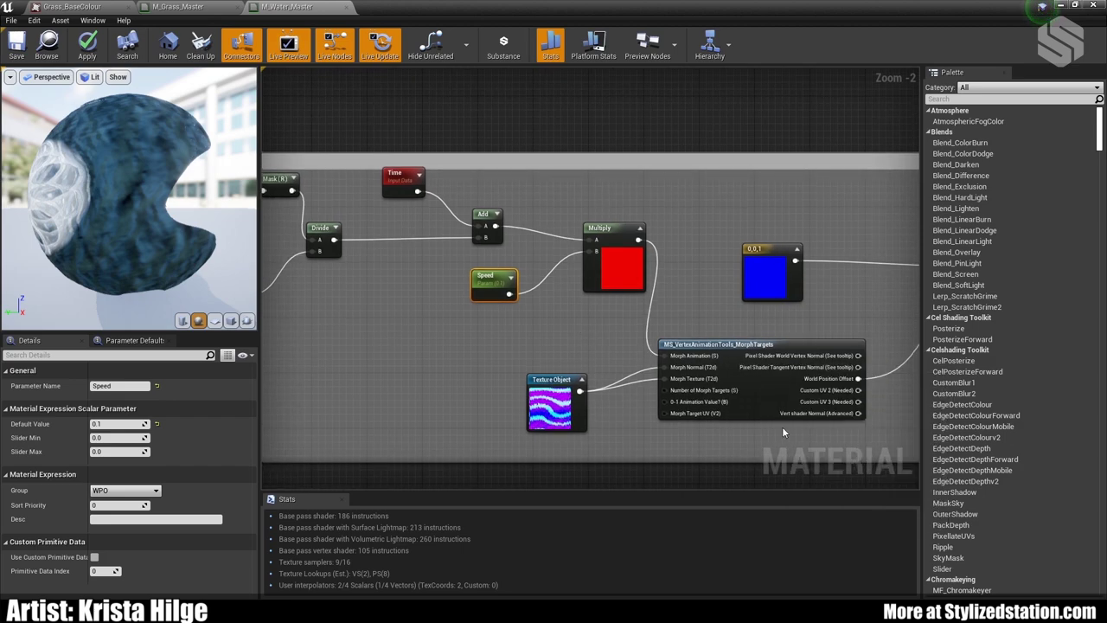
right_click_drag(782, 426, 730, 414)
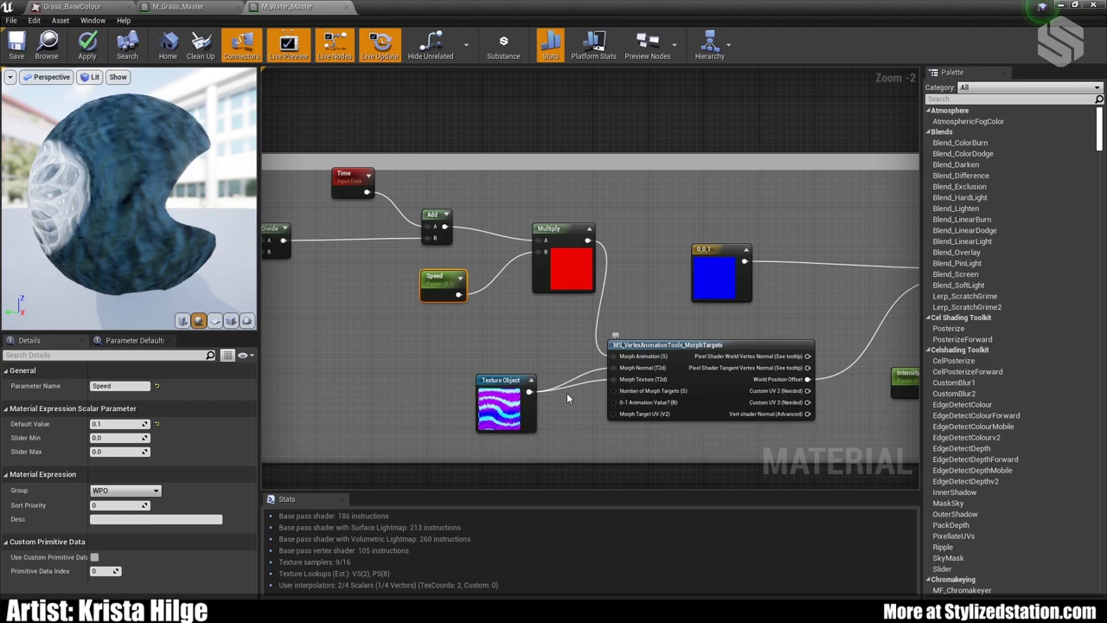
- Nudge the Texture Object and Intensity nodes left, check the 0,0,1 constant, and follow wires to the output
left_click_drag(502, 427, 480, 413)
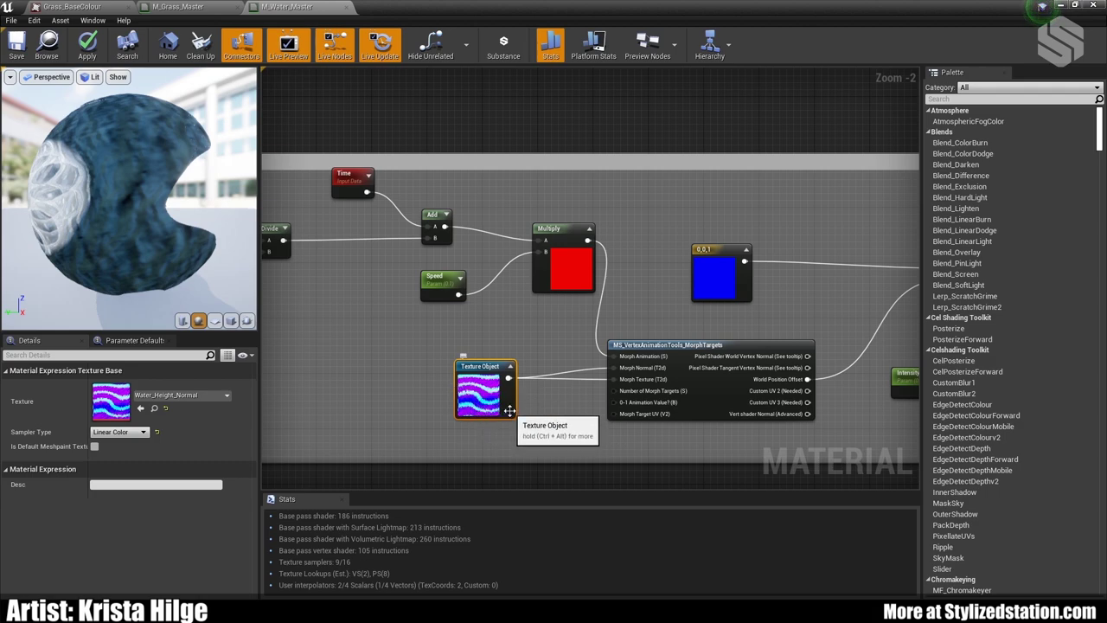
right_click_drag(737, 442, 633, 431)
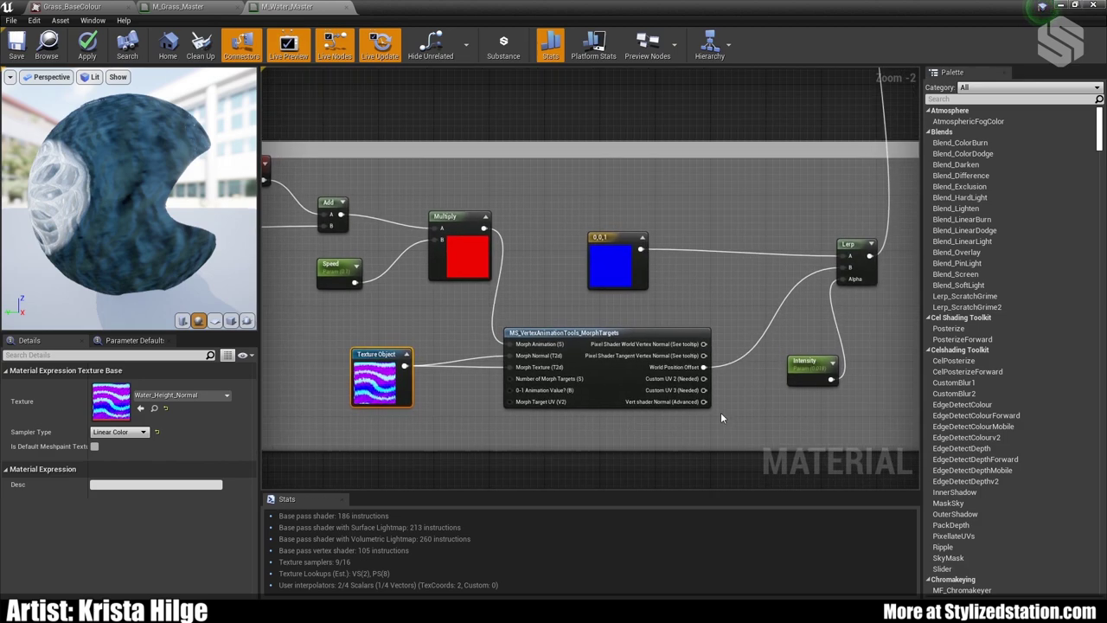
left_click(621, 244)
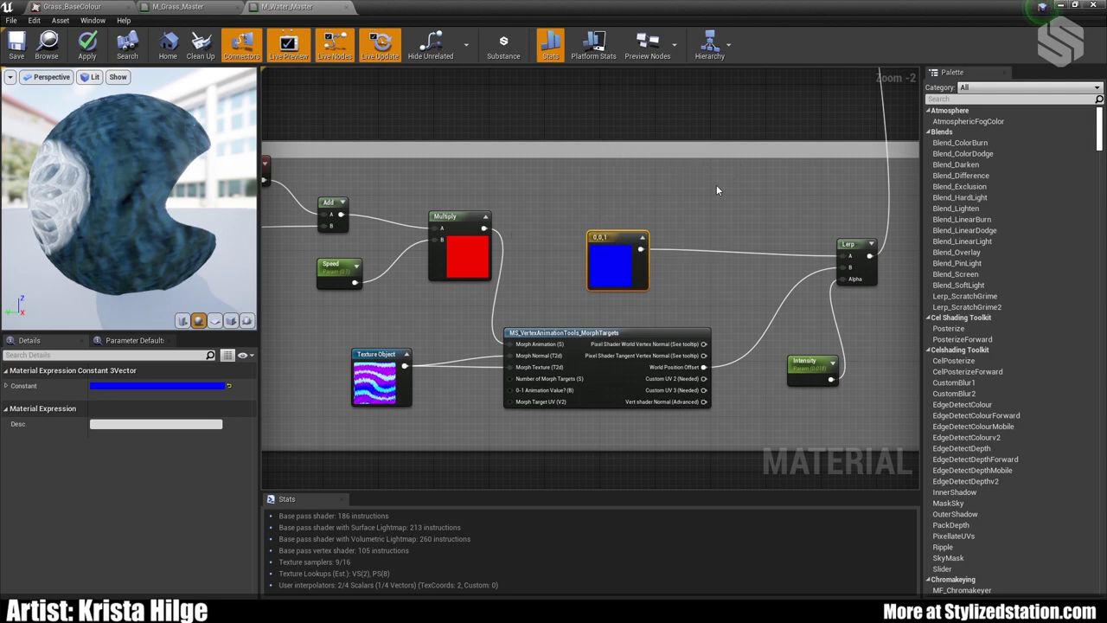
right_click_drag(839, 199, 717, 160)
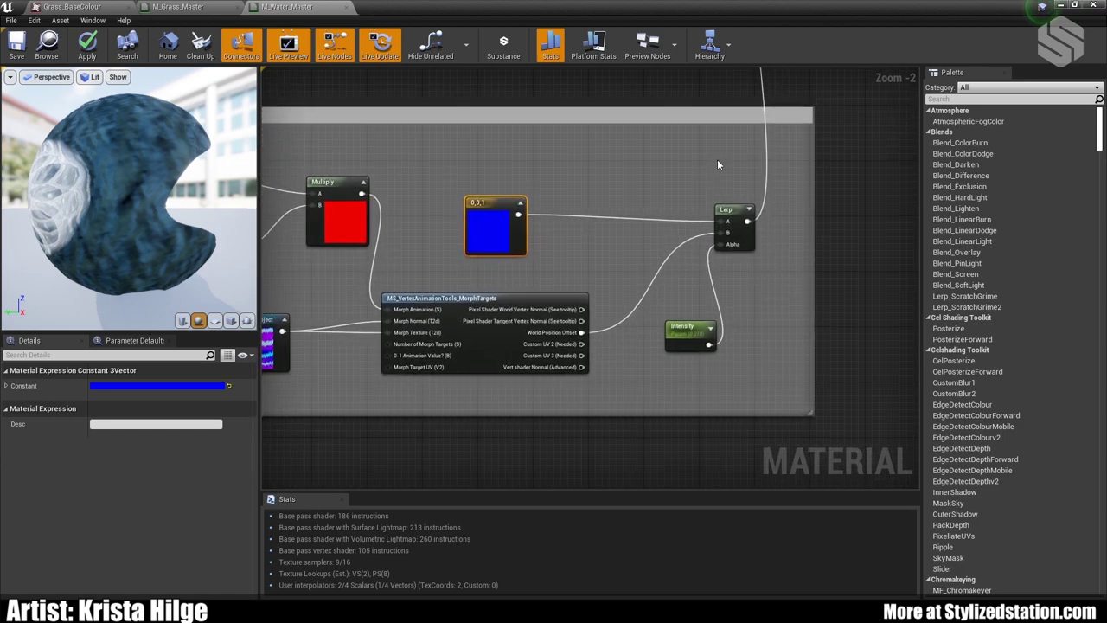
left_click_drag(682, 331, 660, 332)
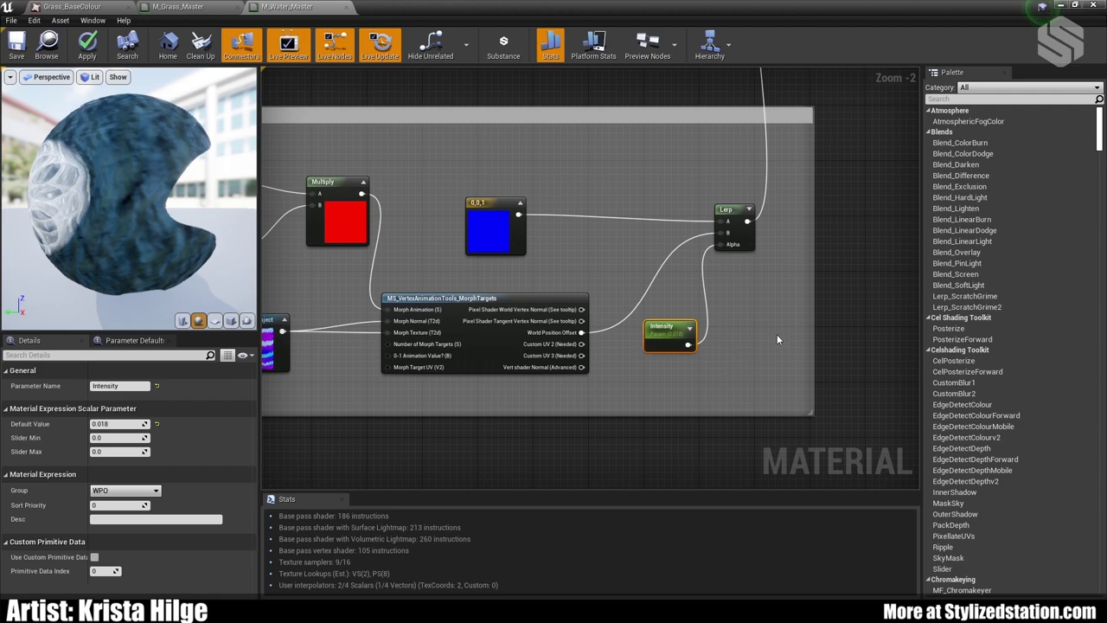
scroll(777, 334, "down", 1)
right_click_drag(809, 106, 745, 271)
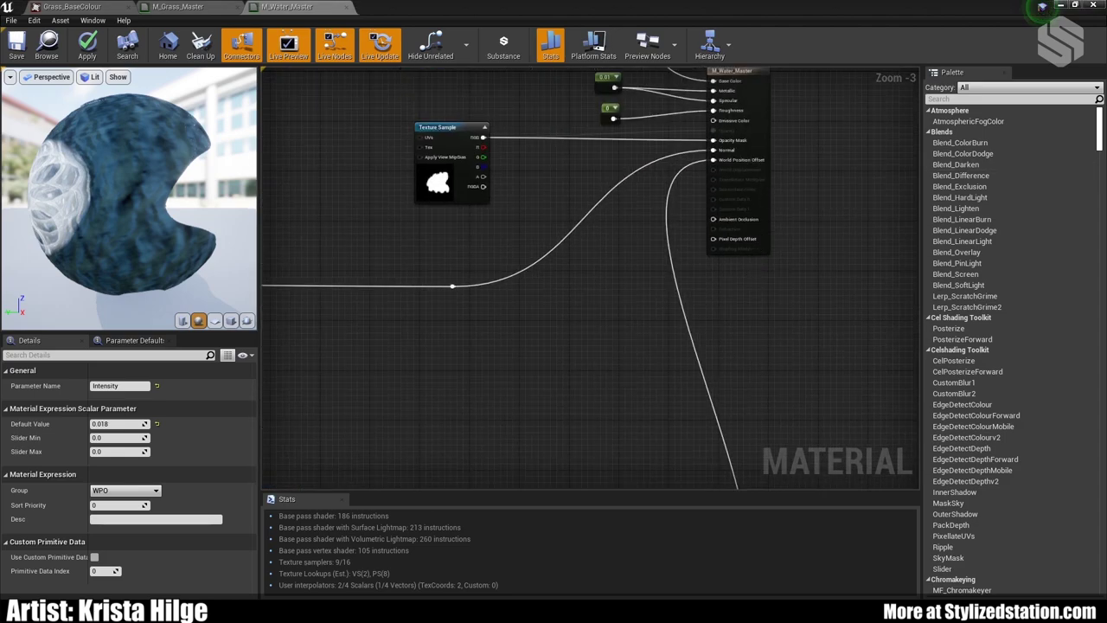
- Close the M_Water_Master material editor window
left_click(1060, 6)
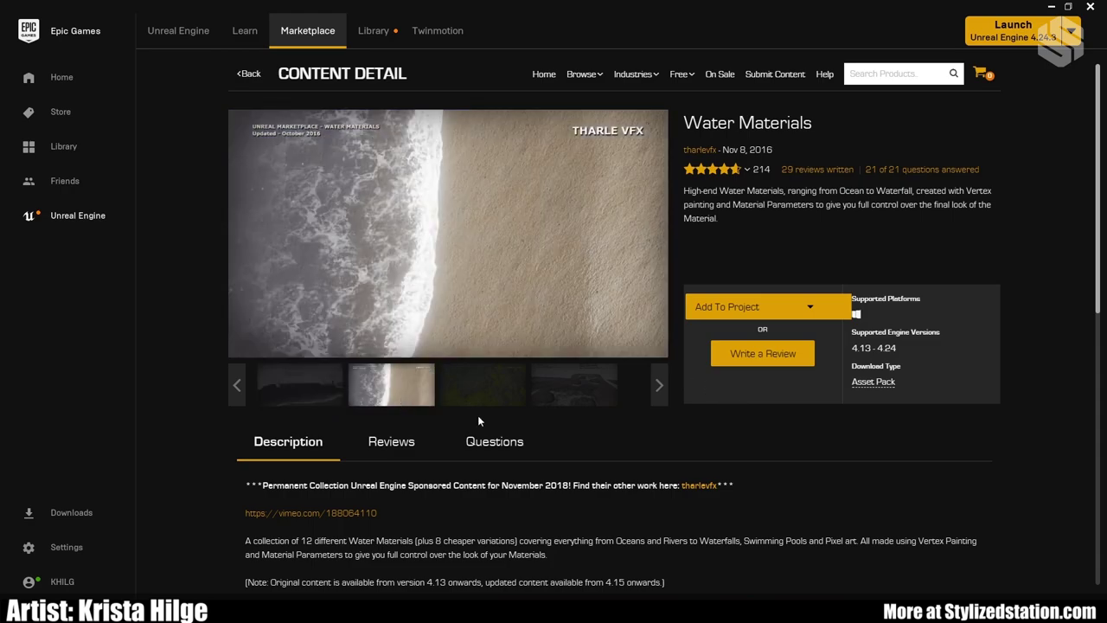
- Browse the Water Materials gallery and view the third preview image
mouse_move(574, 385)
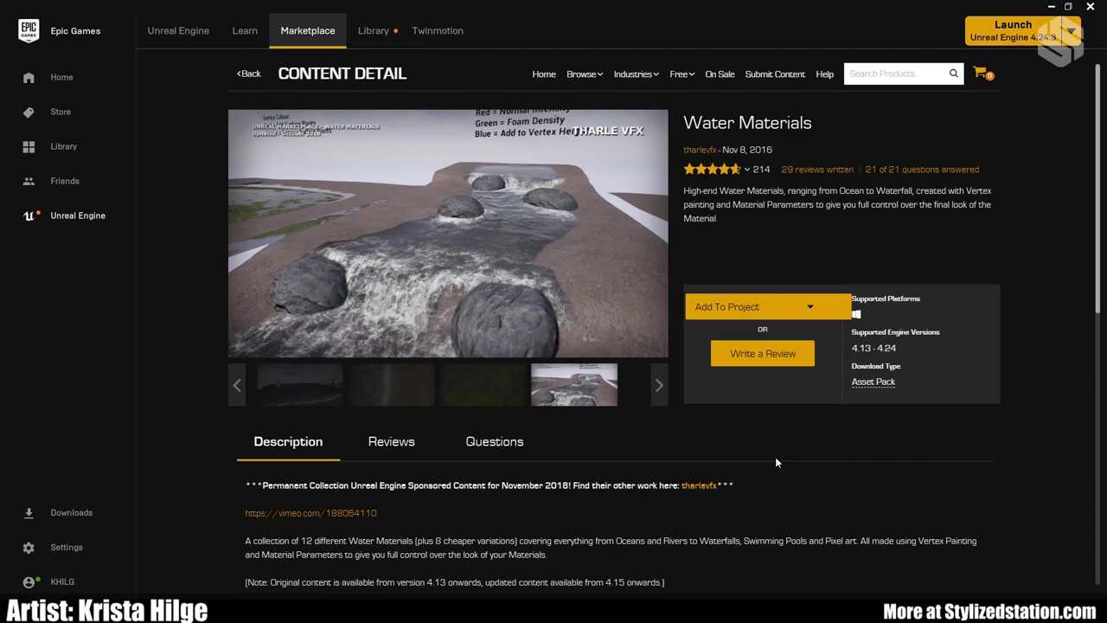
left_click(478, 395)
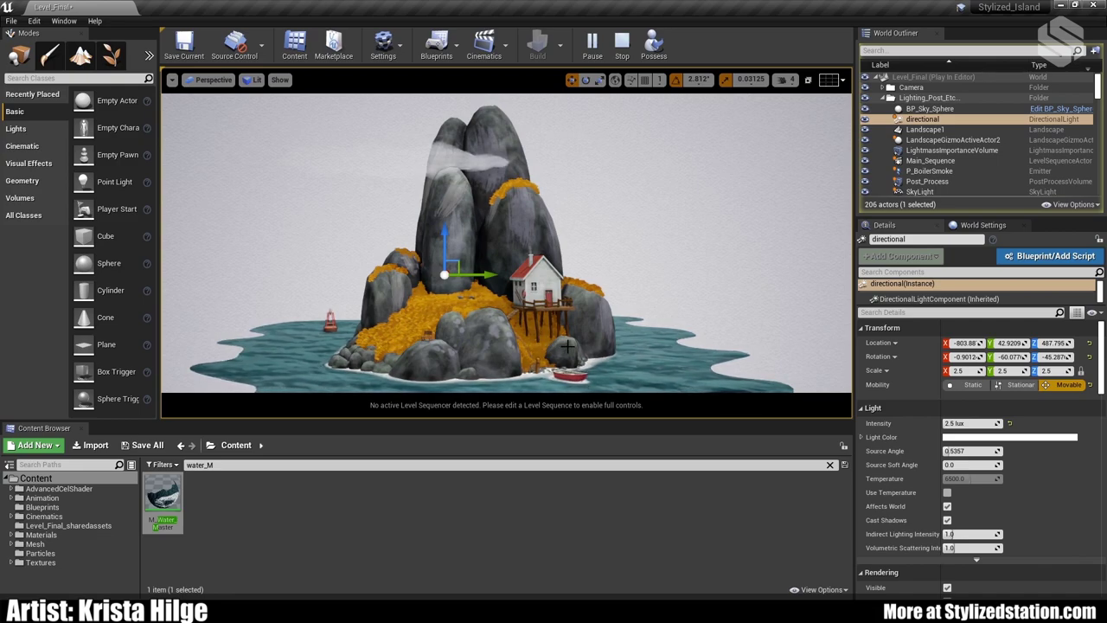
- Select the SkyLight in the World Outliner to show its properties in the Details panel
left_click(927, 191)
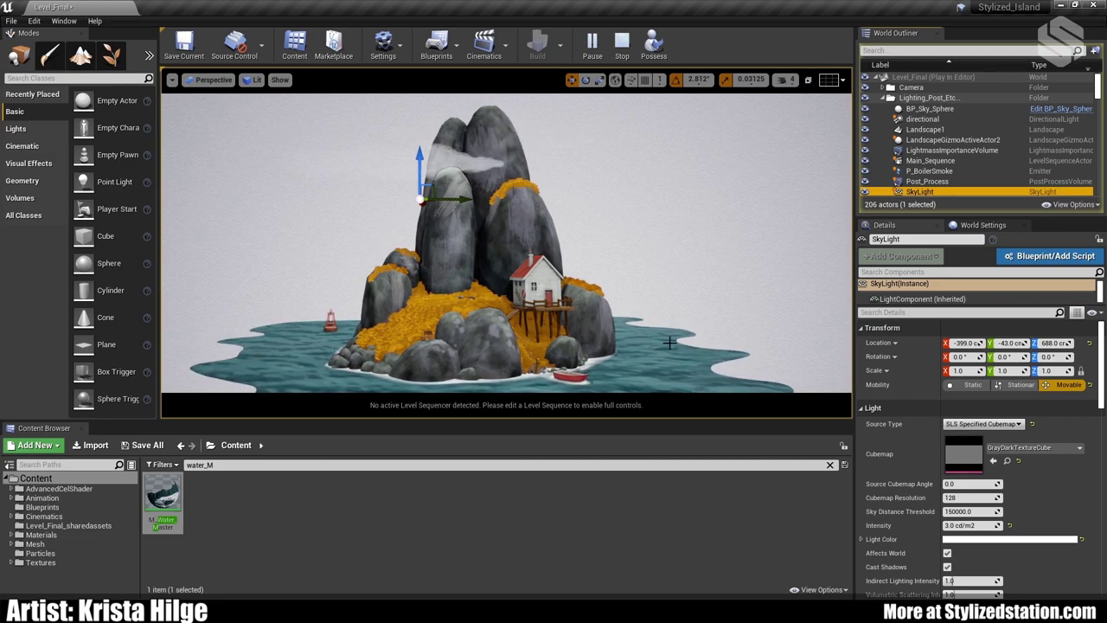
- Dolly in and out around the island to inspect the animated water up close
scroll(657, 333, "up", 5)
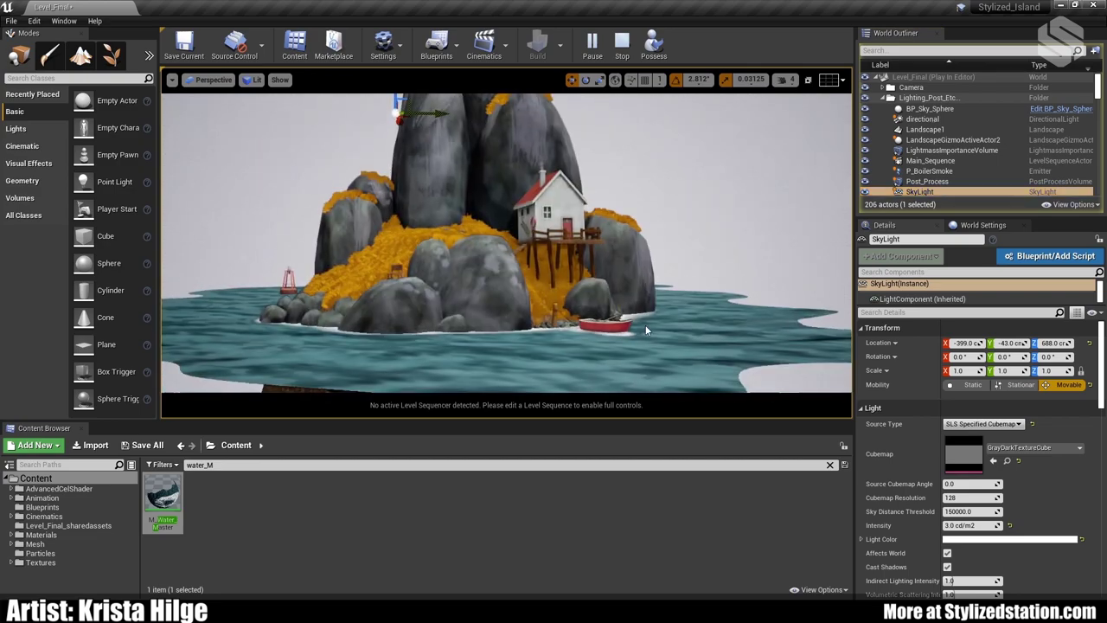
scroll(645, 325, "up", 2)
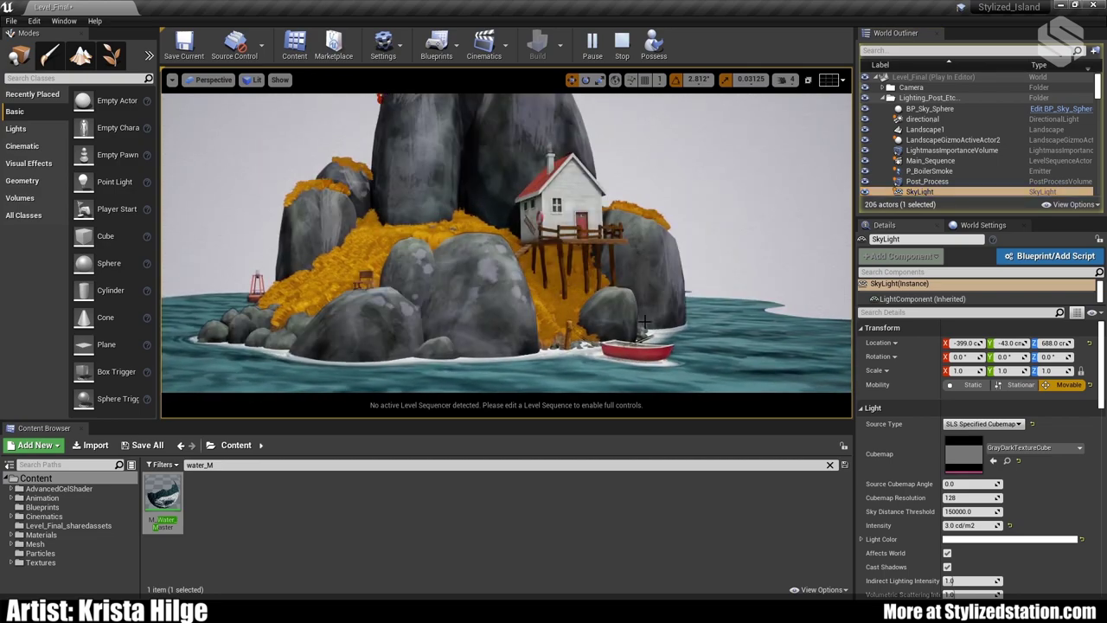
scroll(609, 340, "up", 2)
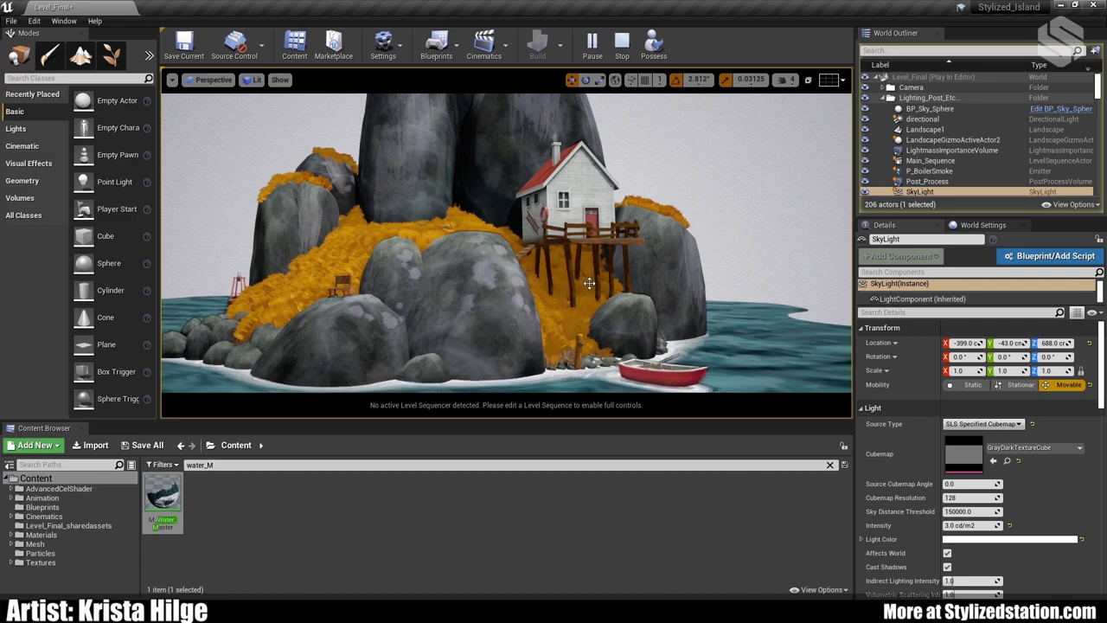
scroll(647, 270, "down", 1)
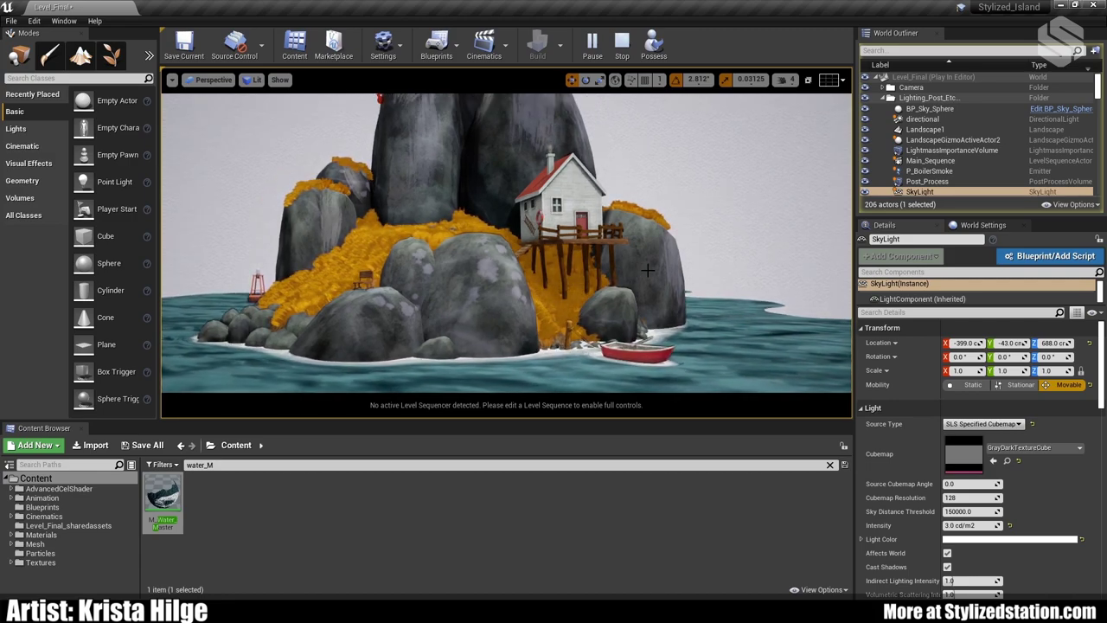
scroll(654, 281, "up", 1)
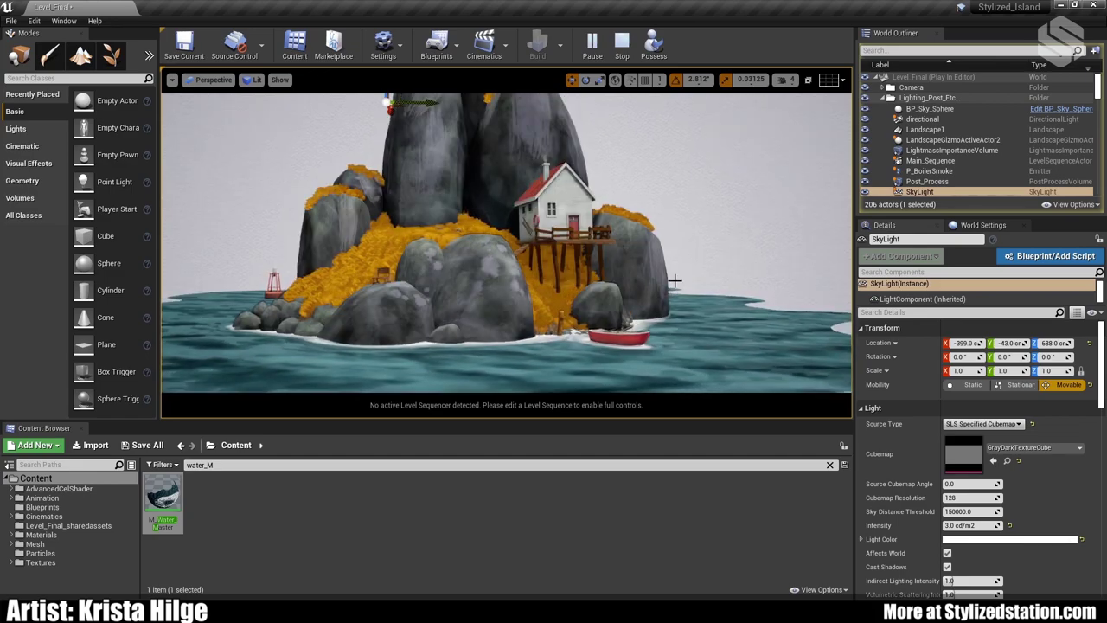
scroll(740, 285, "up", 1)
scroll(675, 281, "down", 2)
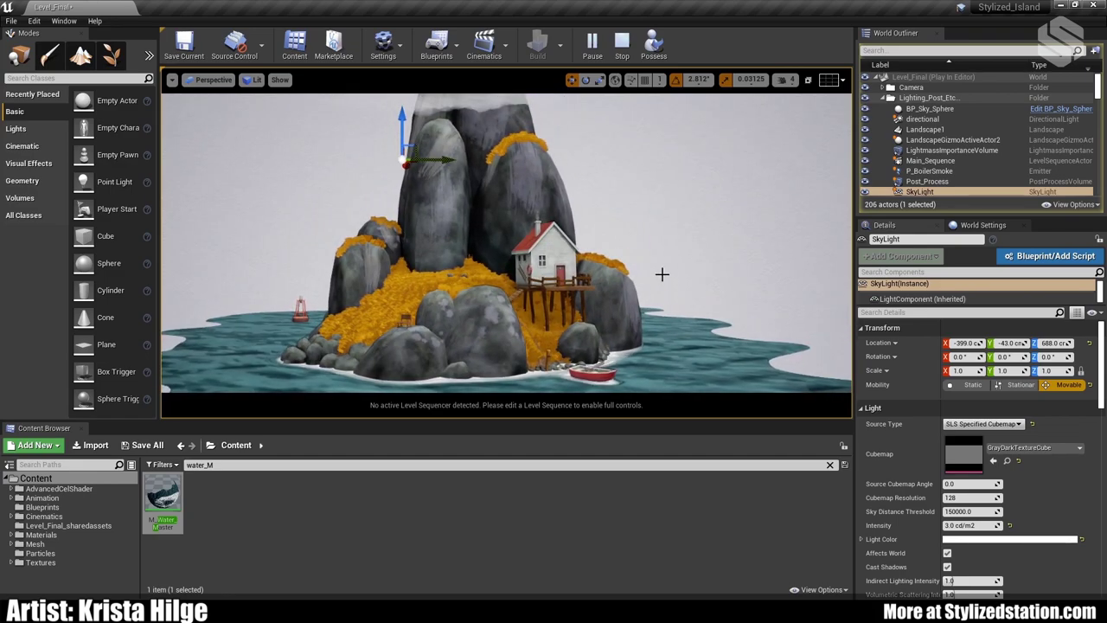
scroll(662, 274, "up", 1)
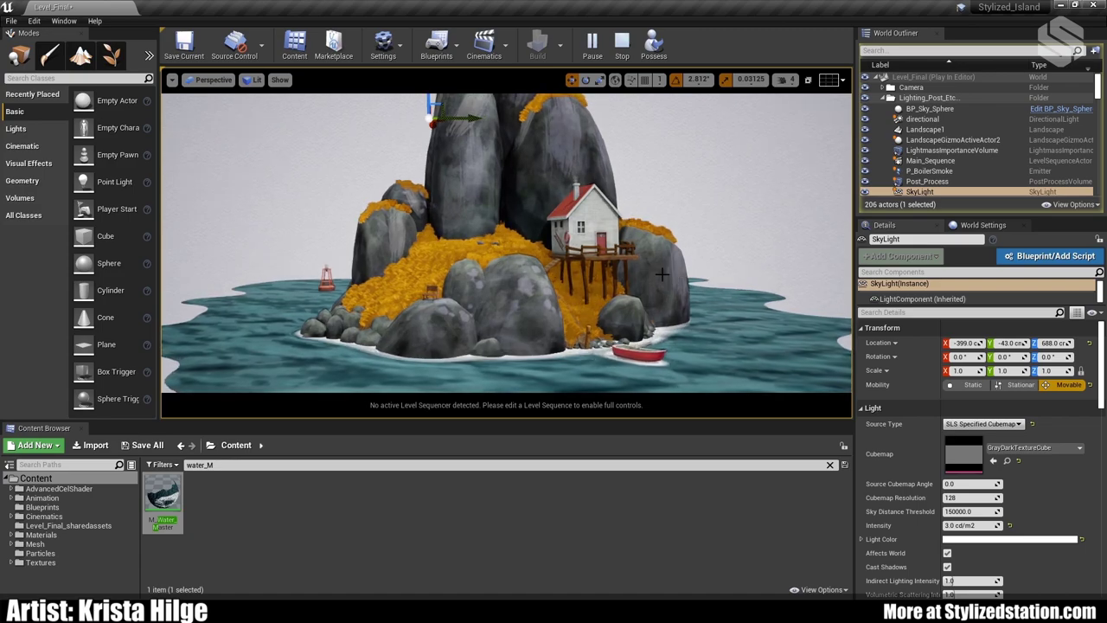
scroll(668, 260, "down", 2)
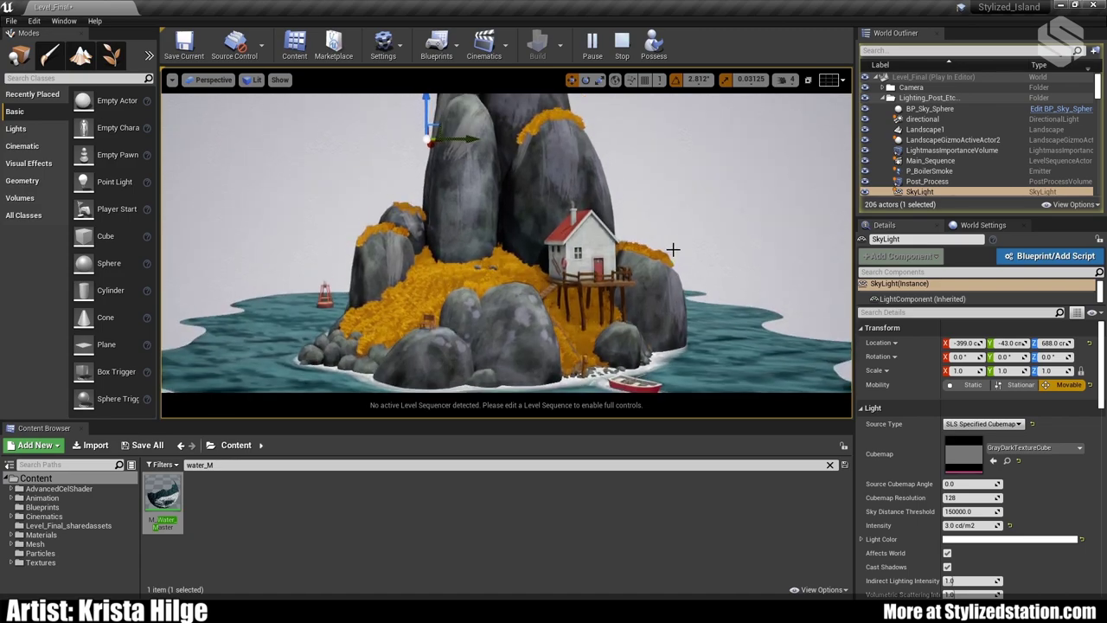
scroll(673, 251, "down", 1)
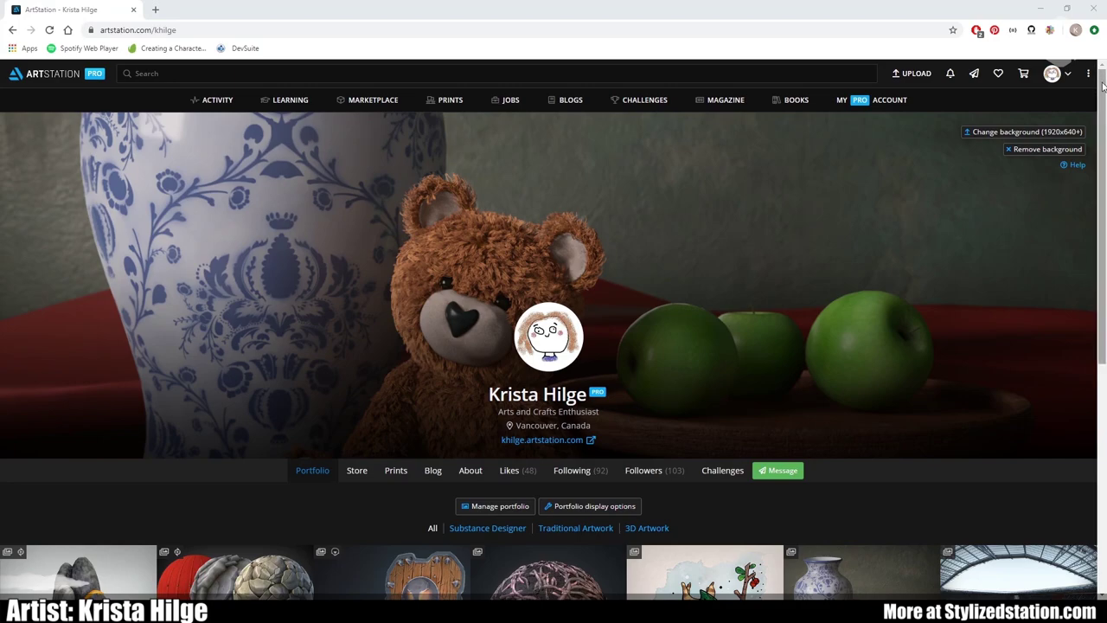
- Scroll the ArtStation profile from the portfolio grid back up to the header banner
left_click_drag(1103, 84, 1081, 311)
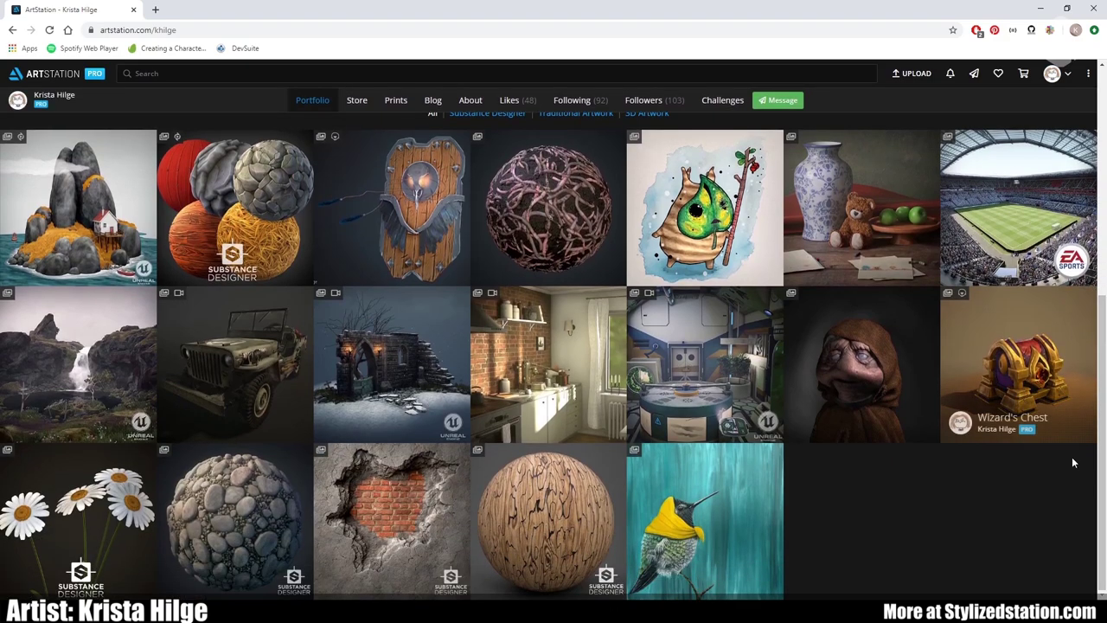
scroll(851, 519, "up", 5)
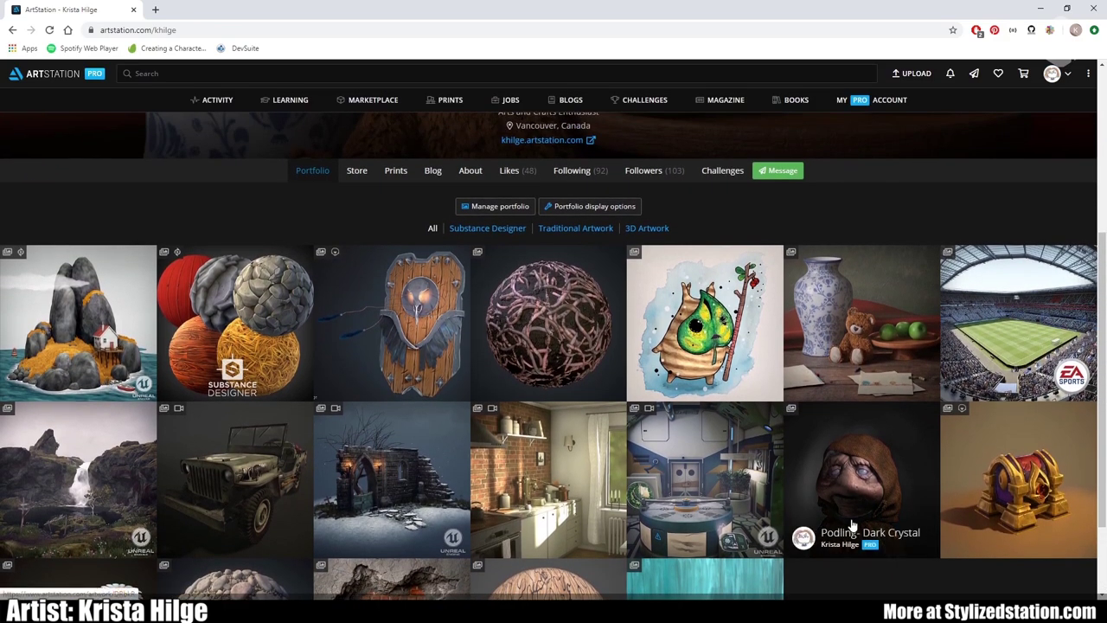